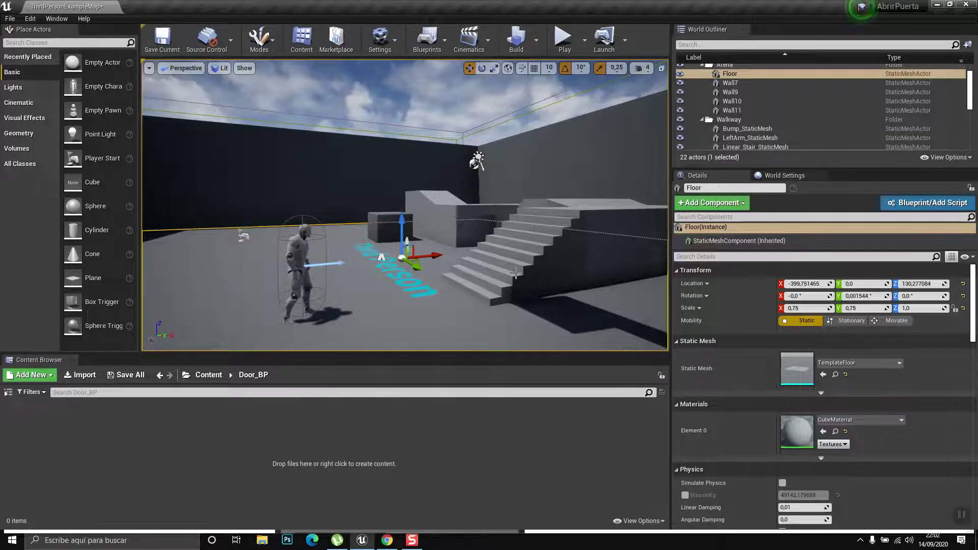
- Fly around the arena and frame the floor and stairs from above
right_drag(404, 204, 405, 204)
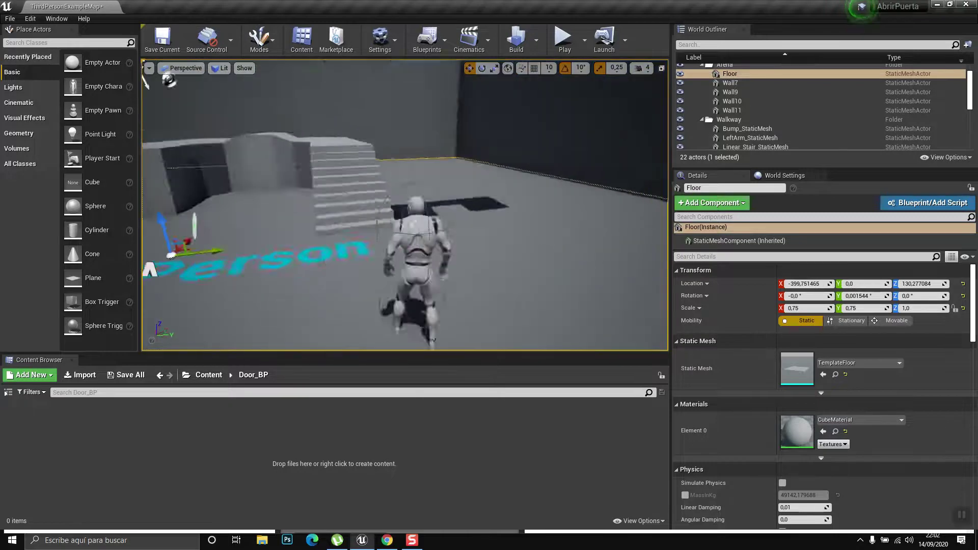
key(f)
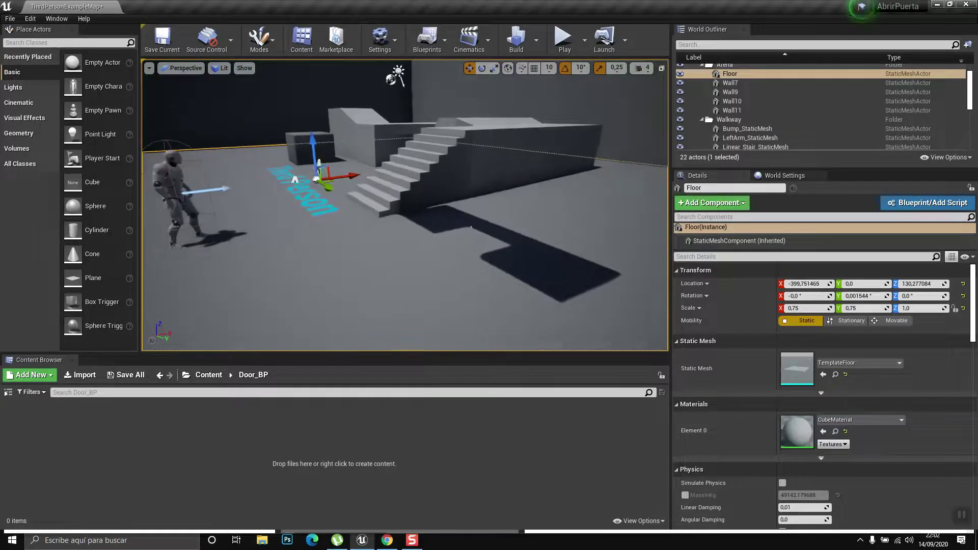
right_drag(447, 248, 447, 248)
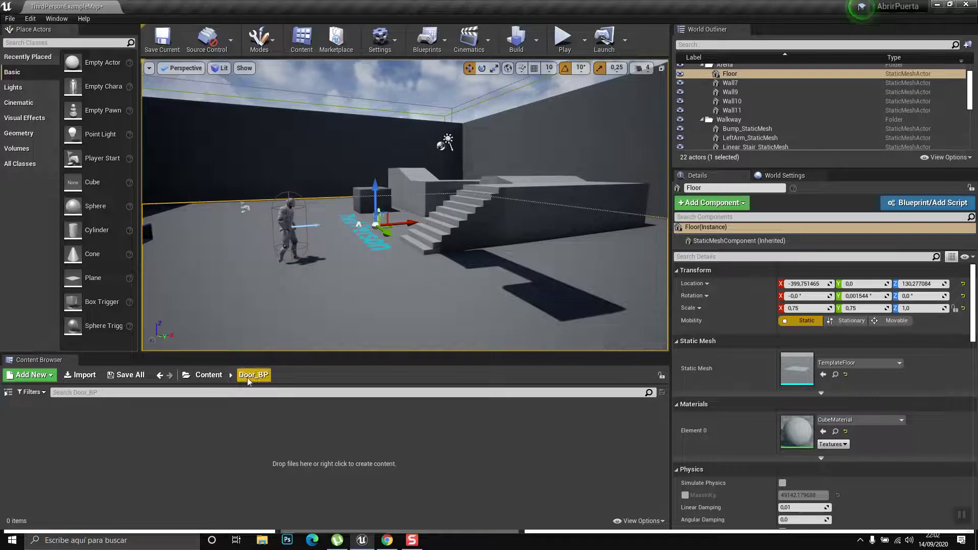
right_drag(357, 230, 357, 229)
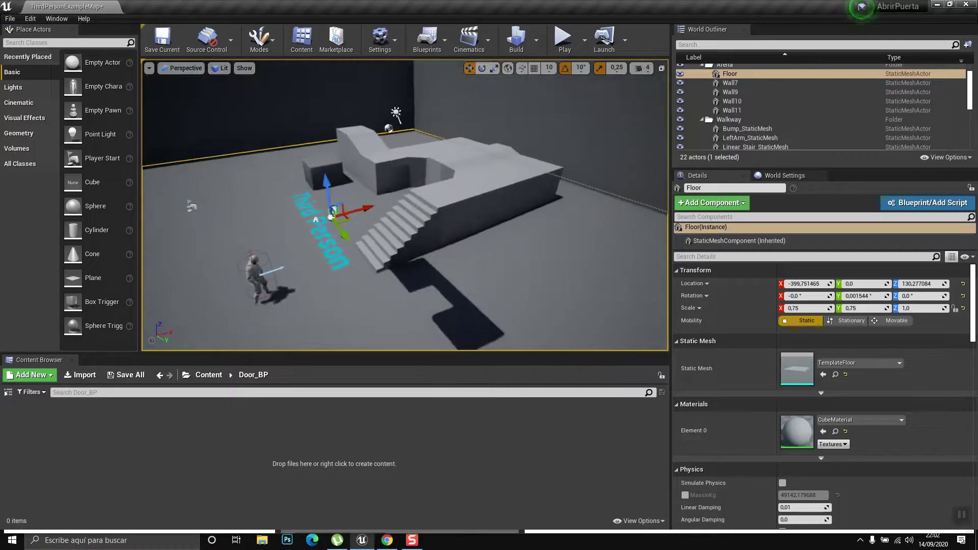
- Browse the Content Packs under Add Feature or Content Pack, adding nothing, then return to Content
click(30, 375)
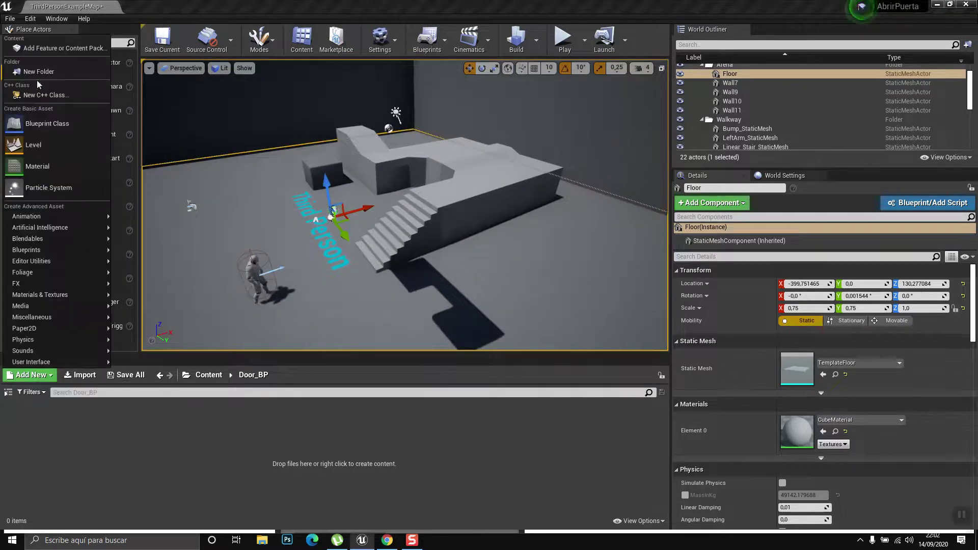
click(46, 50)
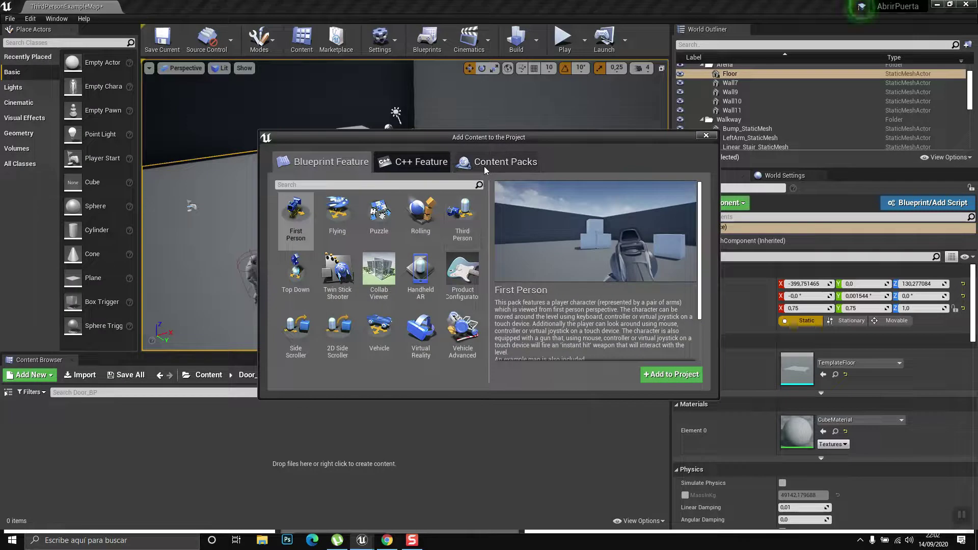
click(514, 163)
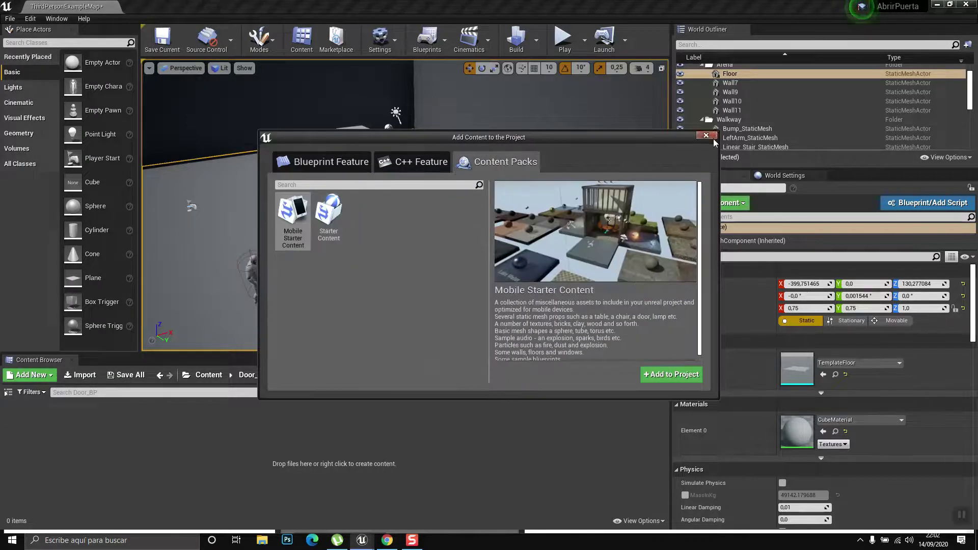
click(706, 135)
click(200, 376)
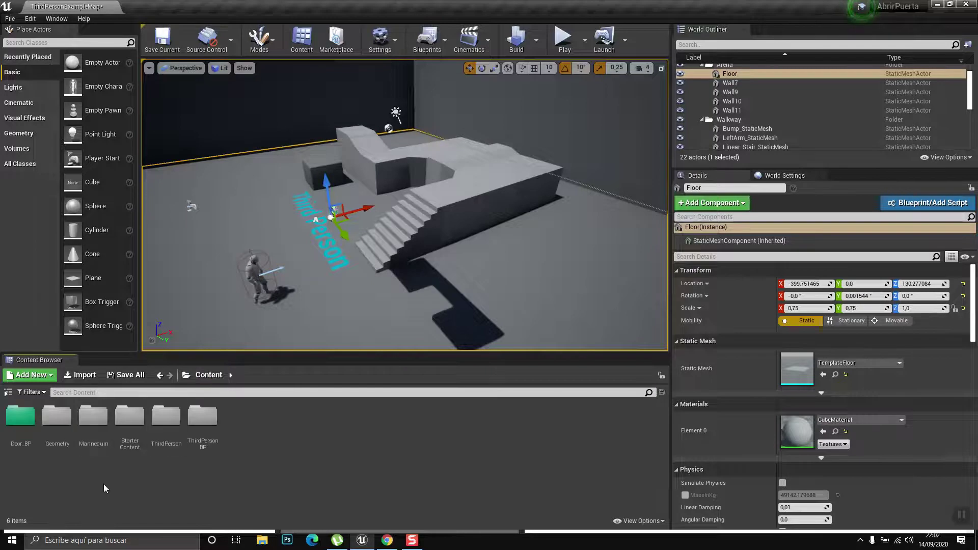
- Place Wall_Door_400x300 from StarterContent > Architecture in the level, rotated 90° on Z
double_click(130, 422)
double_click(20, 417)
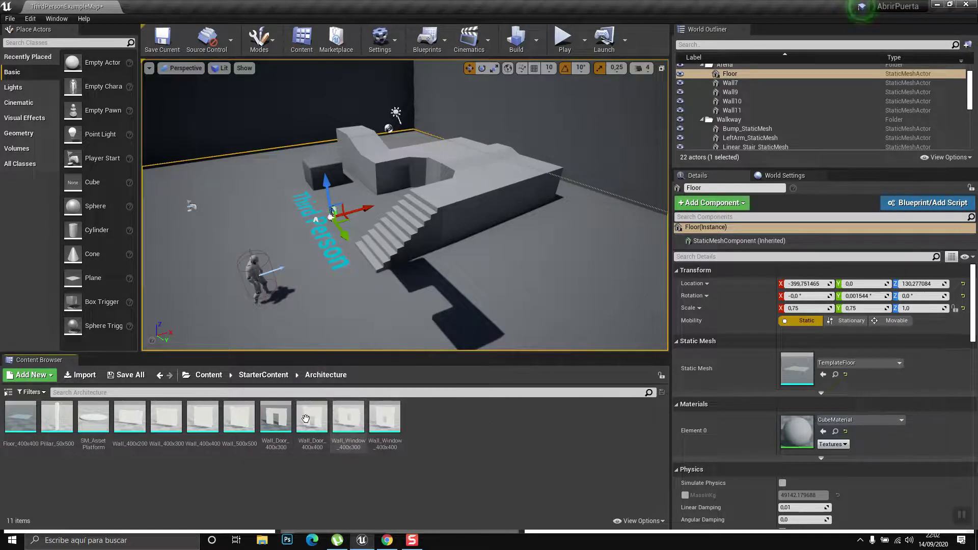
drag(279, 424, 381, 319)
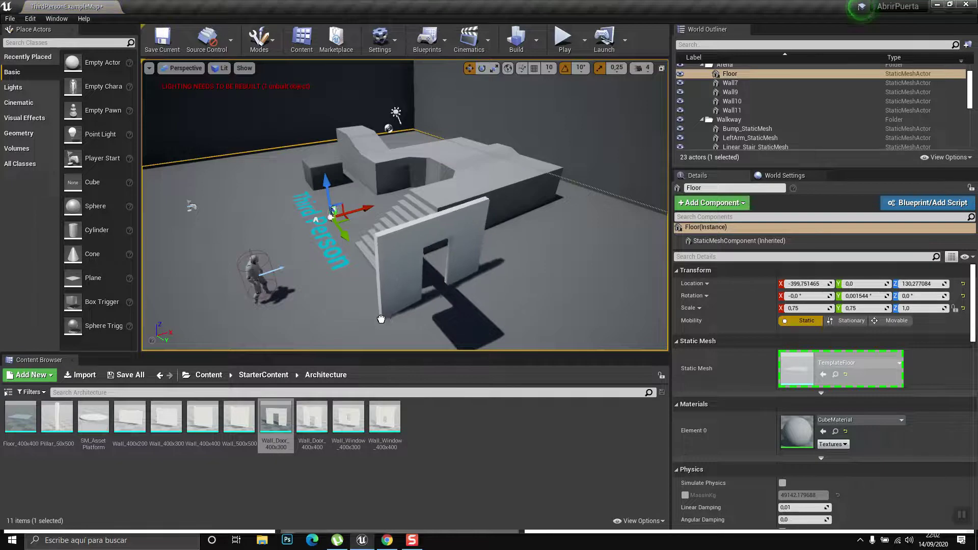
key(e)
right_drag(381, 319, 402, 285)
mouse_move(402, 285)
mouse_down()
mouse_move(436, 280)
mouse_move(428, 288)
mouse_move(428, 194)
mouse_up()
- Slide the door wall along Y so it stands beside the stairs
key(w)
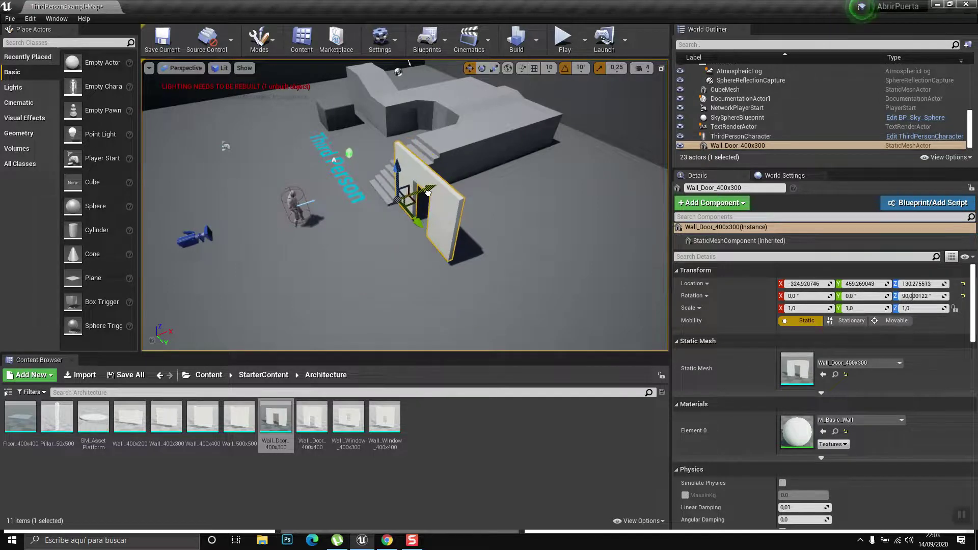
right_drag(428, 193, 387, 214)
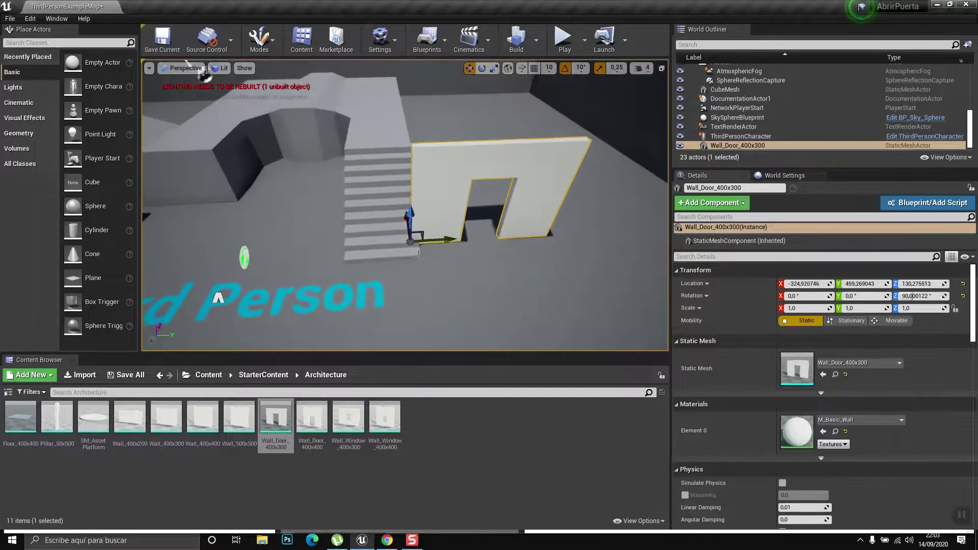
drag(443, 238, 458, 239)
mouse_move(408, 204)
right_down()
mouse_move(356, 213)
mouse_move(367, 229)
right_up()
click(209, 374)
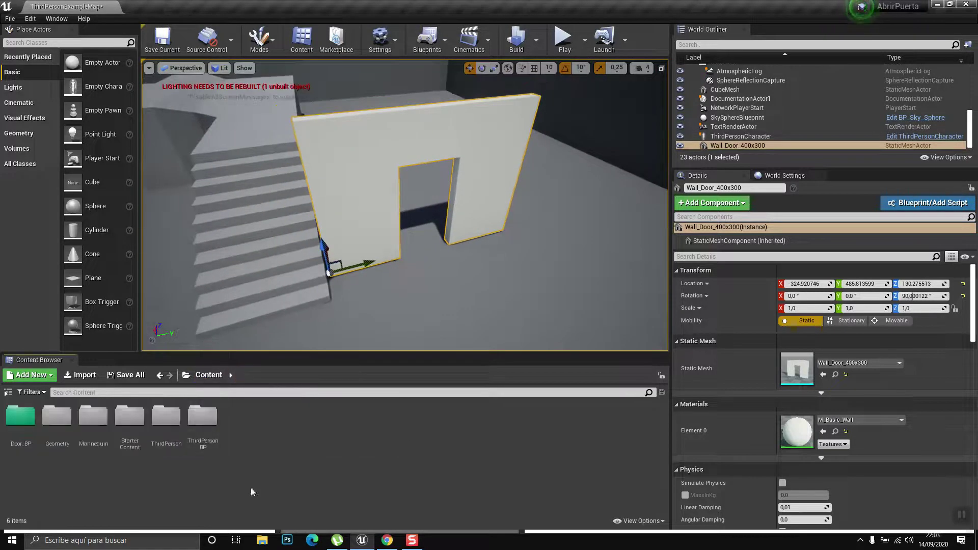
- Create an Actor Blueprint Class named Door_BP in the Door_BP folder and open it
double_click(21, 420)
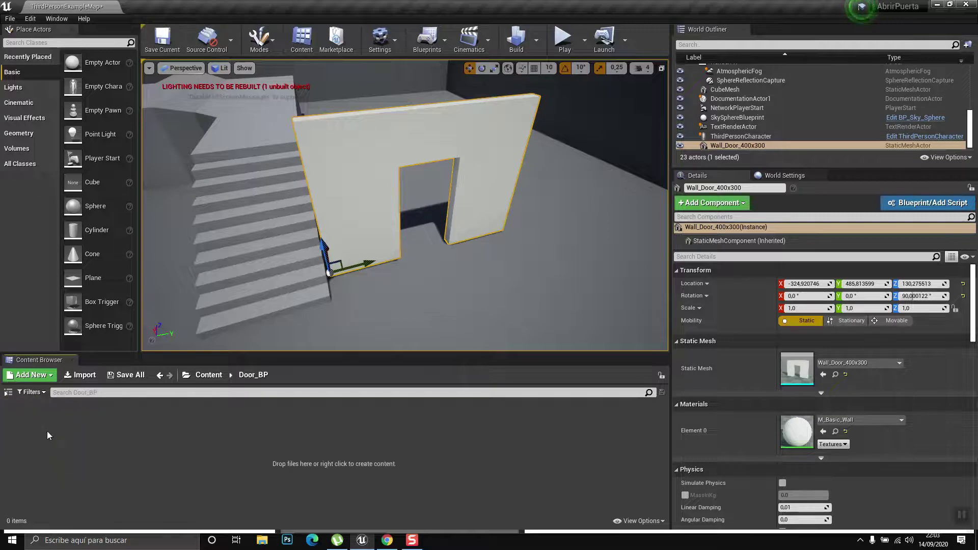
right_click(47, 431)
click(92, 186)
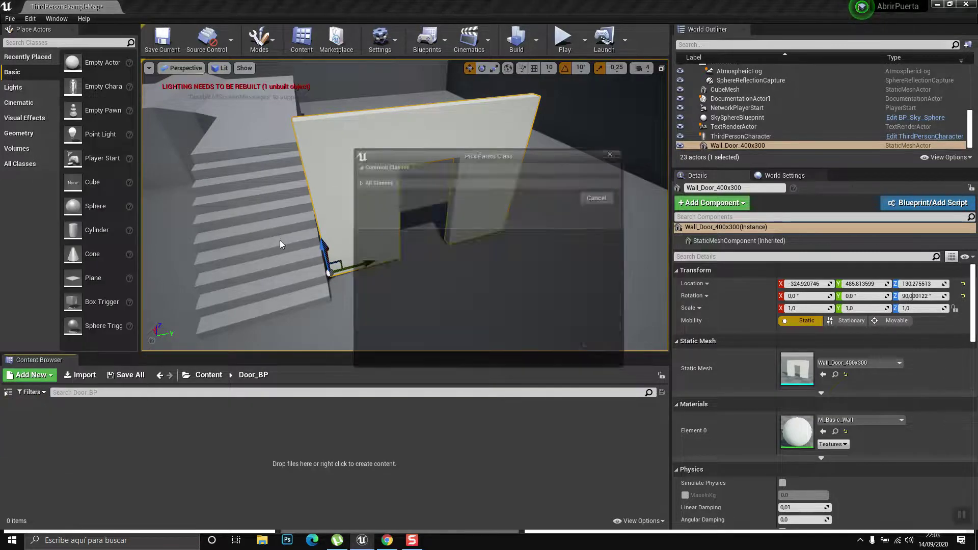
click(397, 189)
text(Door_BP)
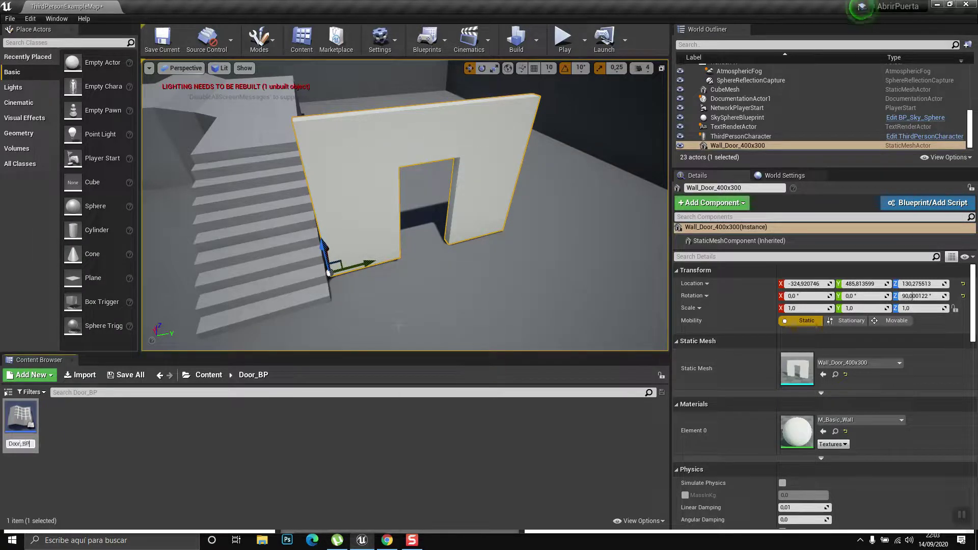
key(Return)
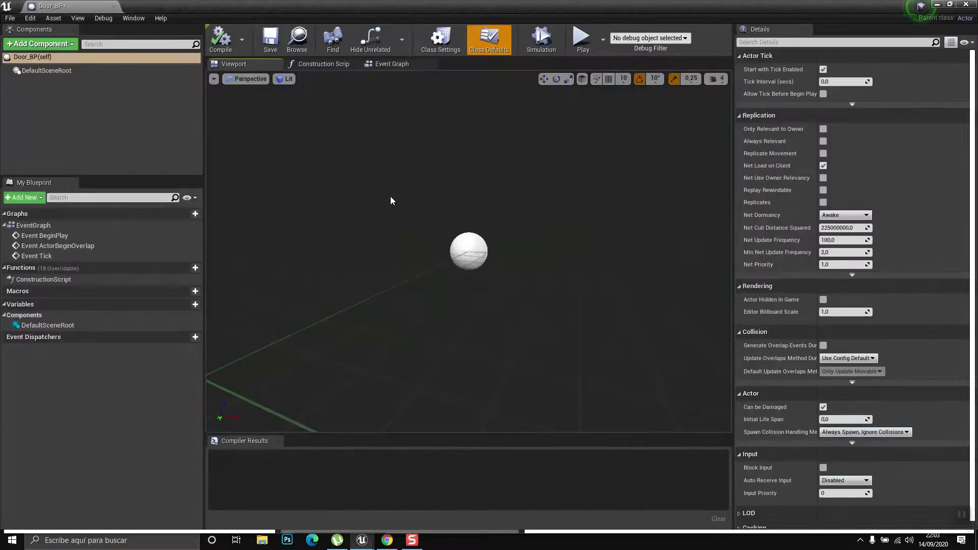
- Add a Static Mesh component named DoorFrame and make it the root, replacing DefaultSceneRoot
click(40, 49)
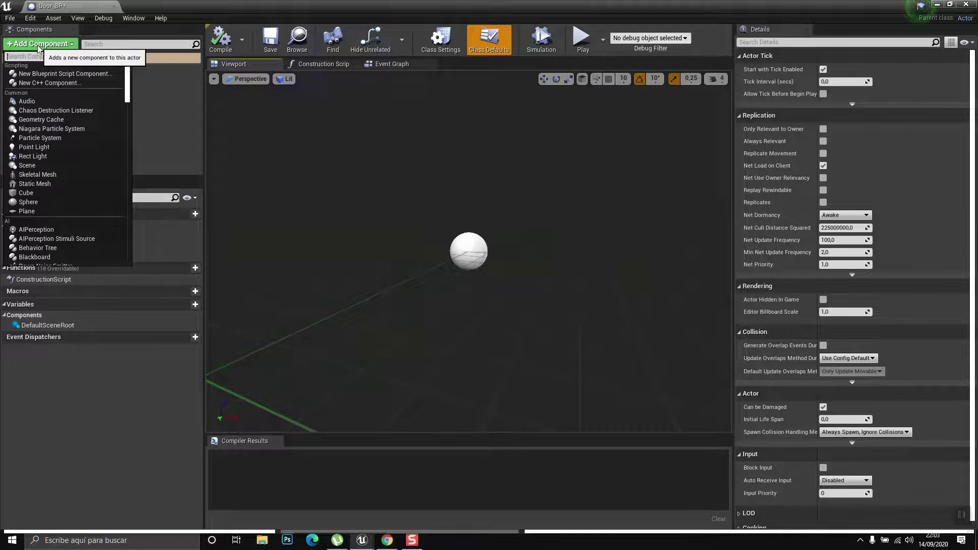
text(static)
key(Down)
key(Down)
key(Down)
key(Down)
key(Return)
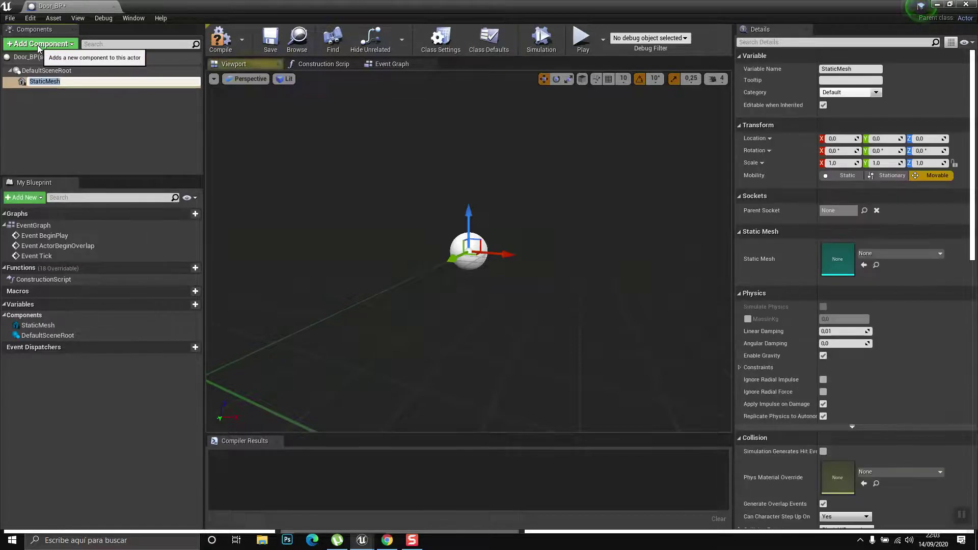
text(Door)
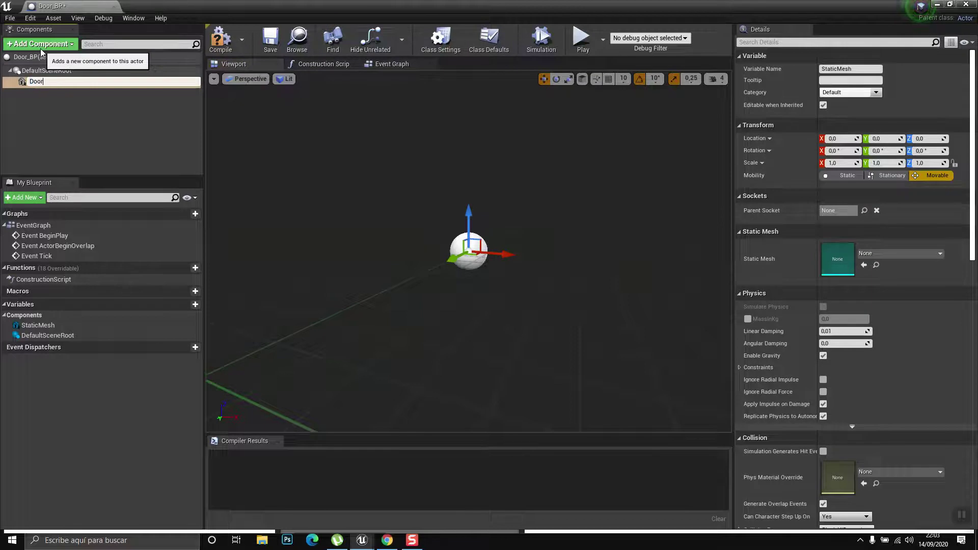
text(Frame)
key(Return)
drag(41, 82, 45, 71)
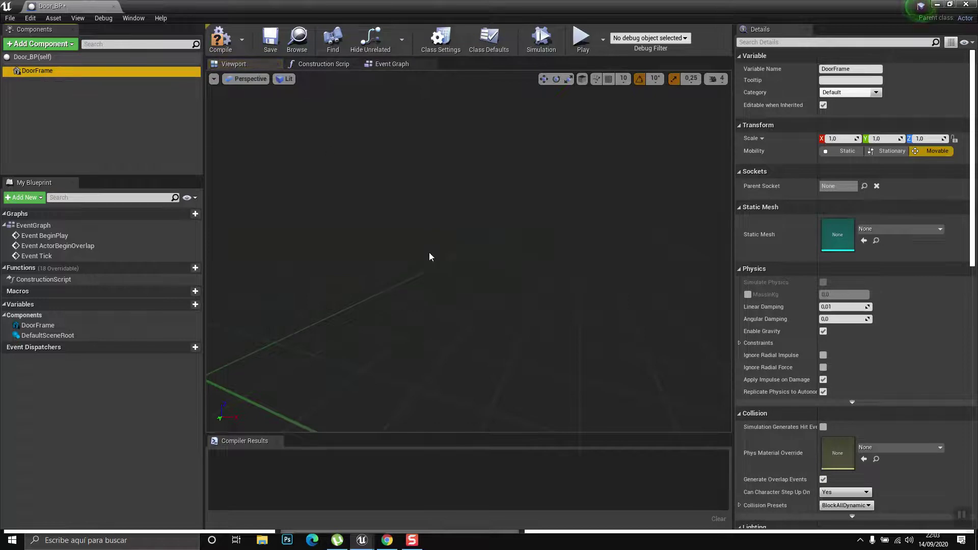
- Assign the SM_DoorFrame mesh to DoorFrame and frame the whole frame in the preview
click(878, 232)
text(door)
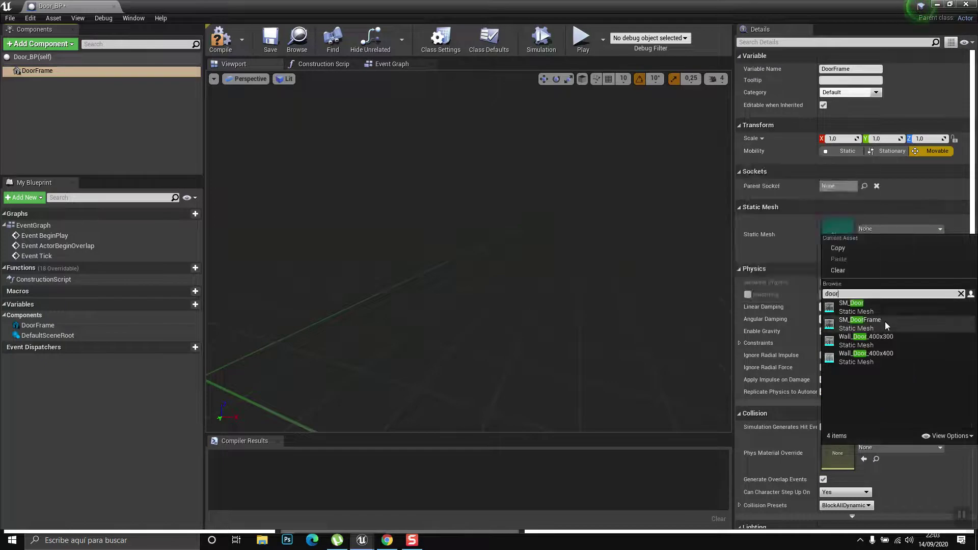
click(885, 325)
key(f)
scroll(459, 229, down, 3)
drag(459, 229, 334, 142)
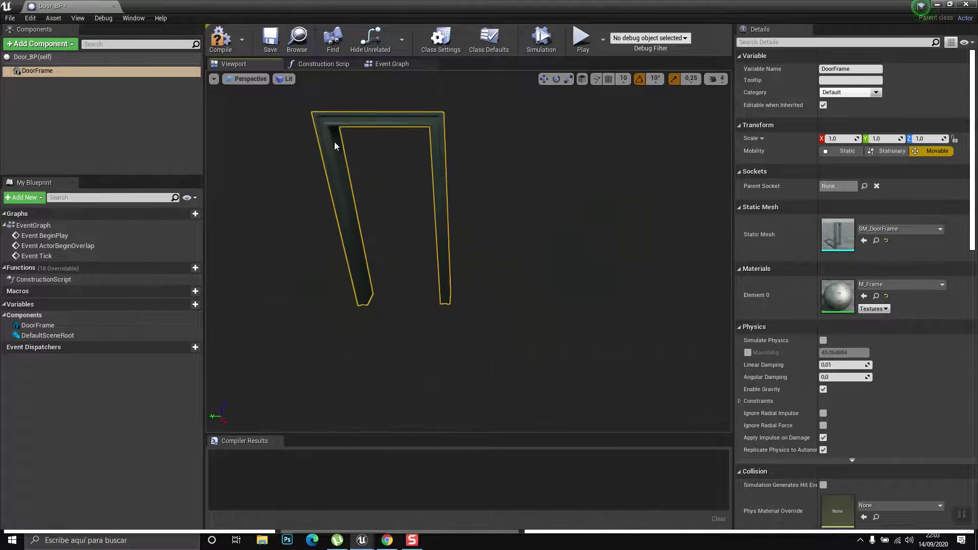
click(45, 45)
- Add a second Static Mesh component under DoorFrame using the SM_Door mesh
text(stat)
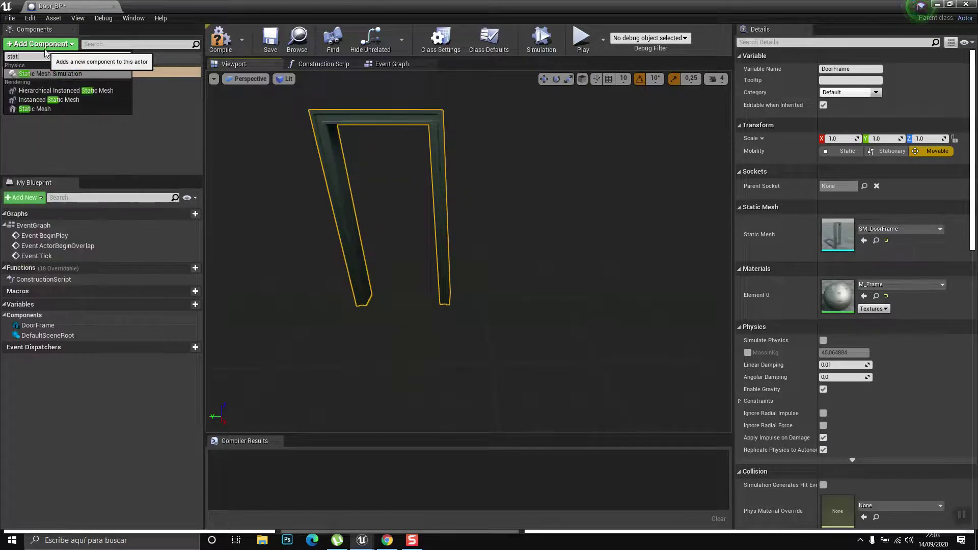
key(Down)
key(Down)
key(Down)
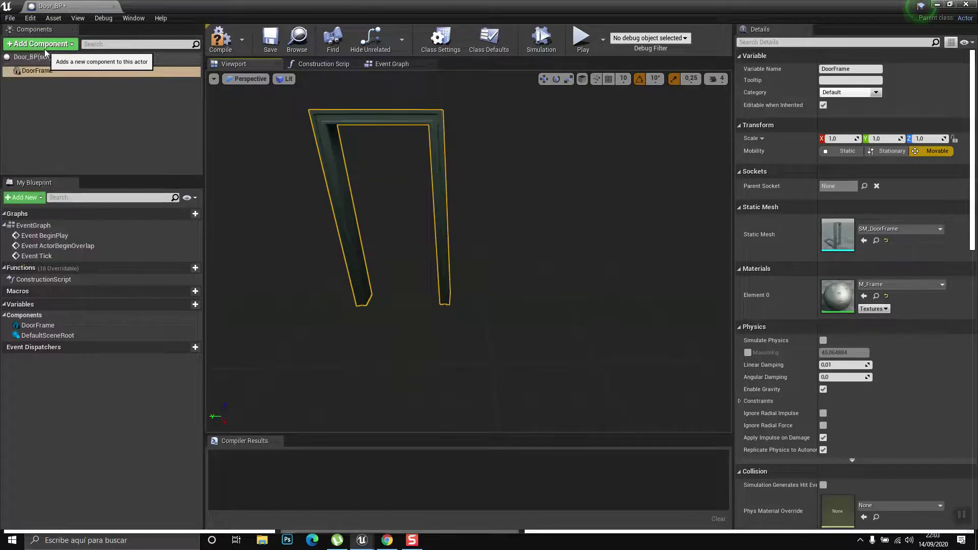
key(Return)
click(901, 257)
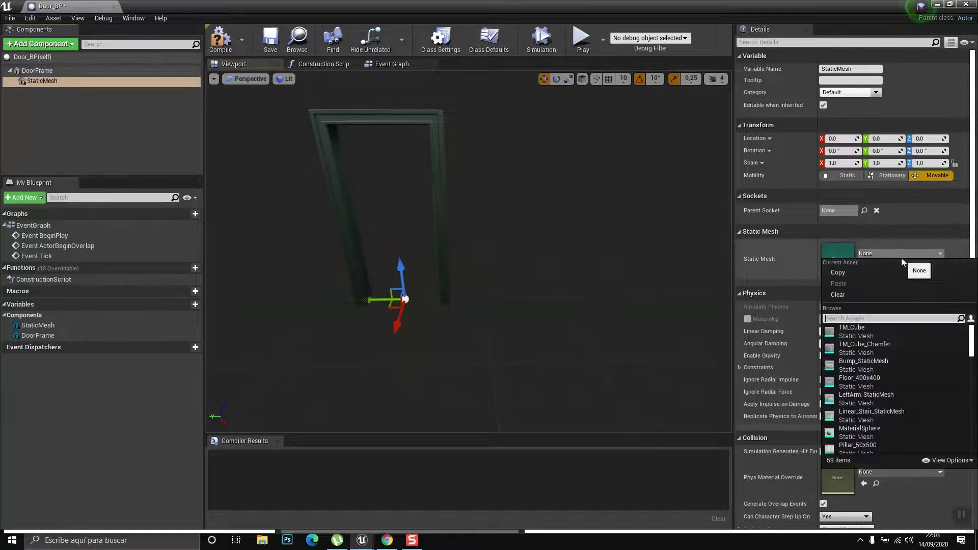
text(door)
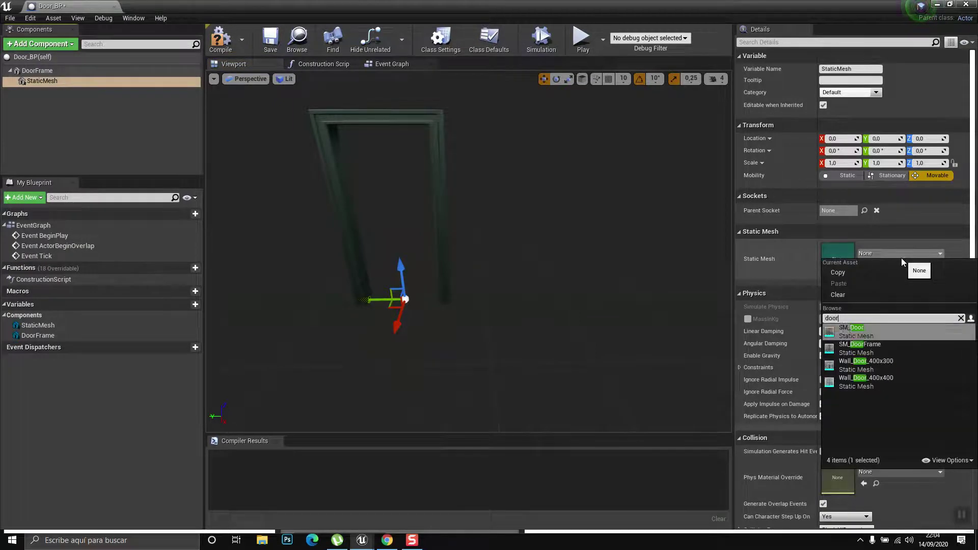
click(856, 347)
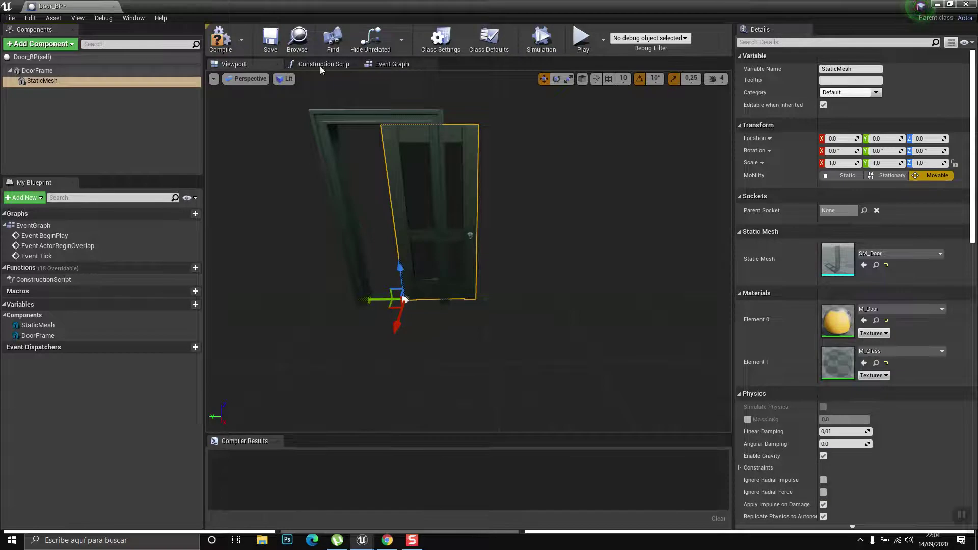
- In Front view, move the door about 45.01 along Y to fit the frame, then return to Perspective
click(247, 78)
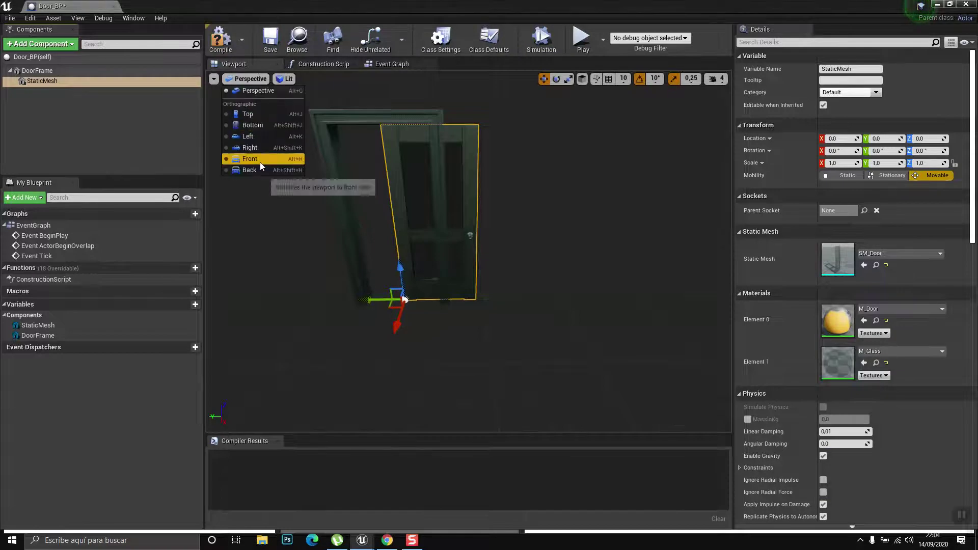
click(260, 163)
scroll(461, 260, up, 5)
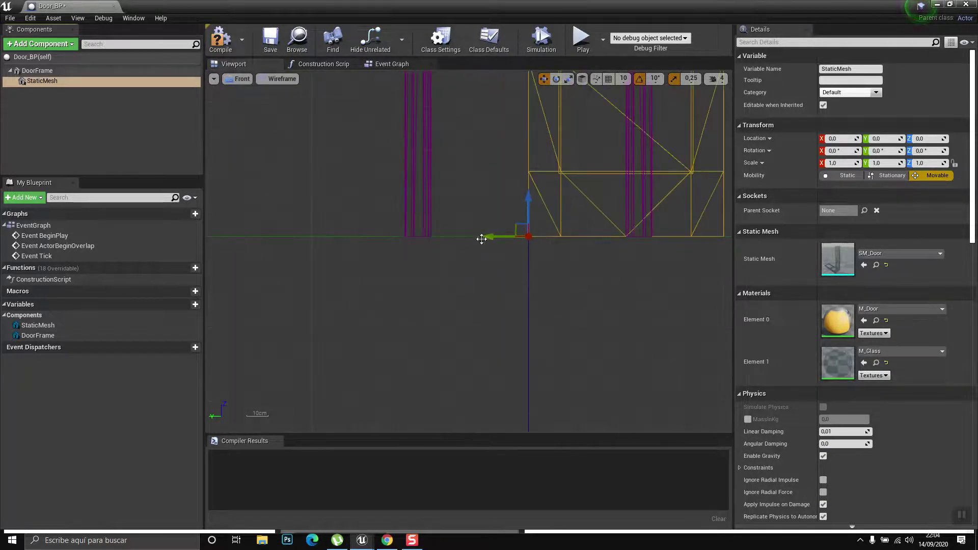
drag(501, 237, 404, 237)
scroll(422, 234, up, 2)
scroll(446, 233, up, 2)
scroll(458, 239, up, 1)
mouse_move(465, 247)
mouse_down()
mouse_move(484, 245)
mouse_move(471, 245)
mouse_up()
scroll(514, 229, down, 2)
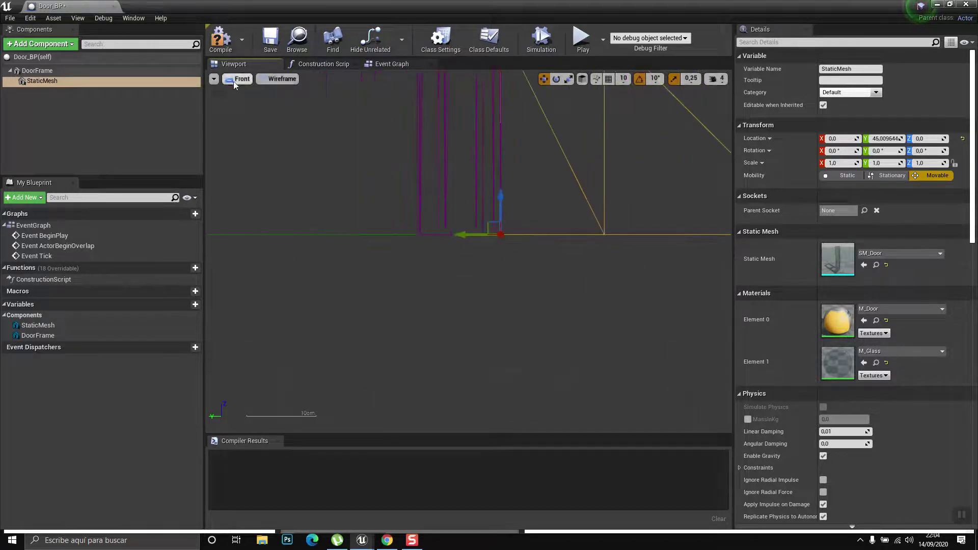
click(242, 78)
click(255, 95)
key(f)
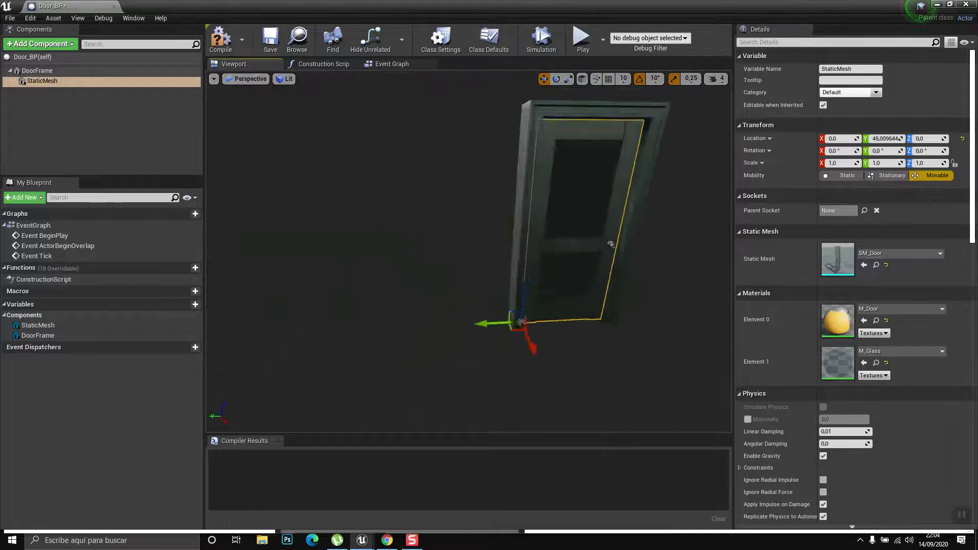
click(107, 142)
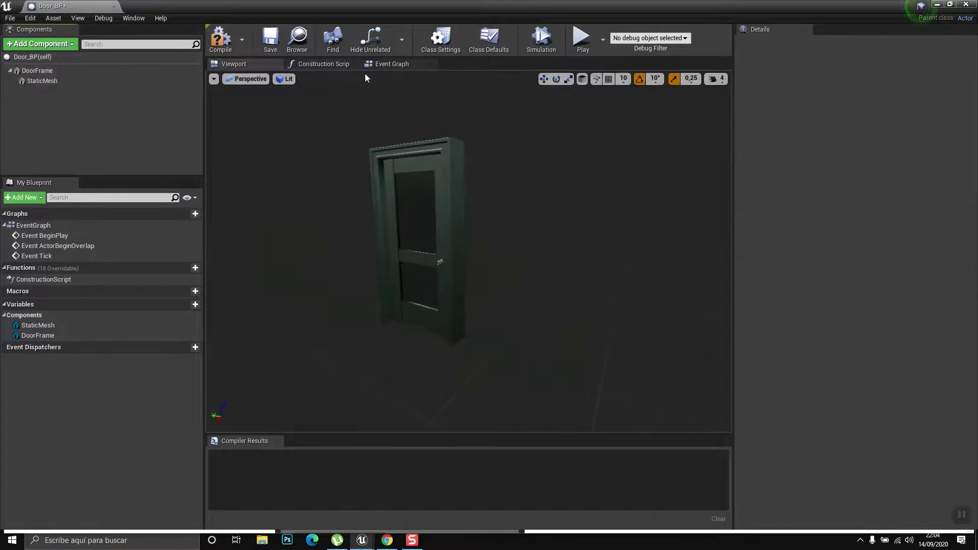
- In the Event Graph, delete the ActorBeginOverlap and Tick events, keeping Event BeginPlay
click(389, 64)
drag(475, 294, 337, 418)
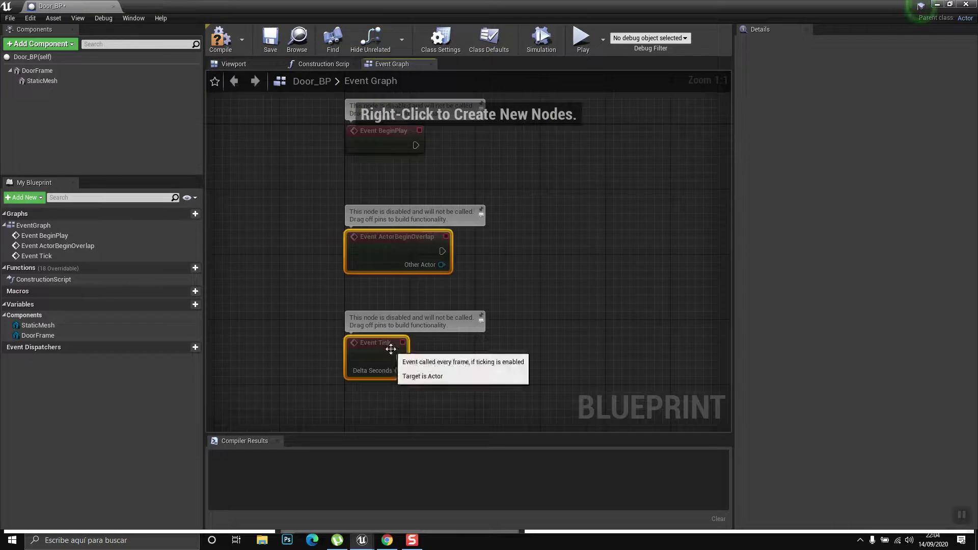
key(Delete)
mouse_move(581, 263)
right_down()
mouse_move(479, 271)
mouse_move(442, 304)
right_up()
click(321, 201)
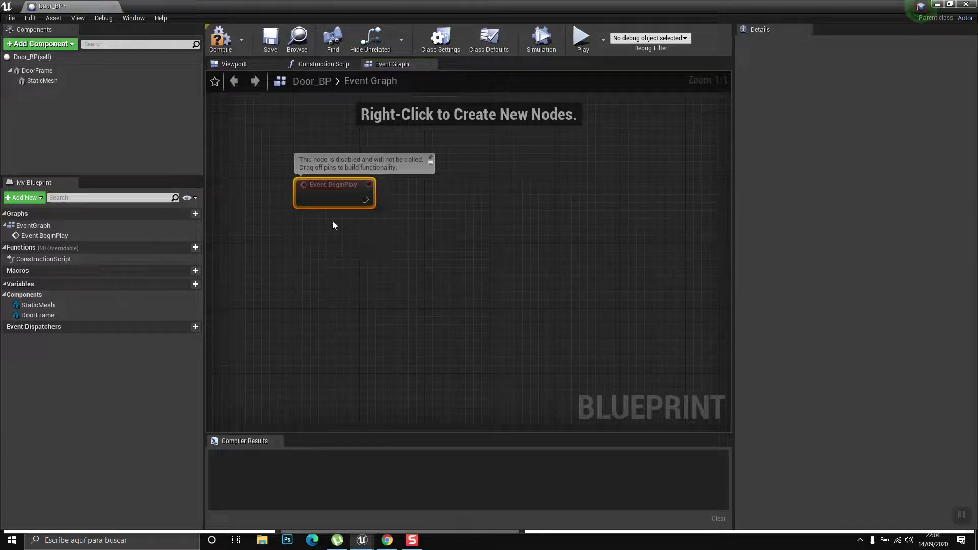
- Add an Enable Input node wired after Event BeginPlay
drag(365, 200, 460, 206)
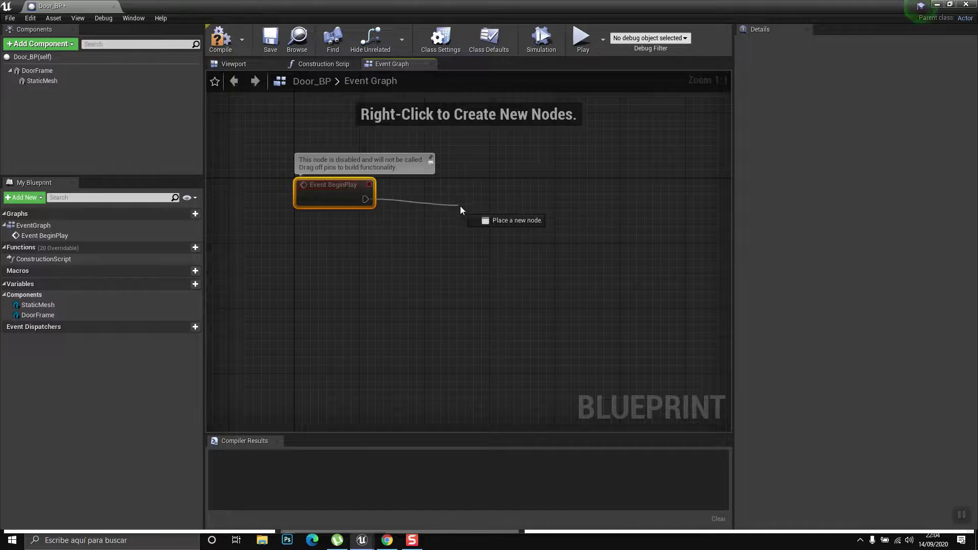
text(input)
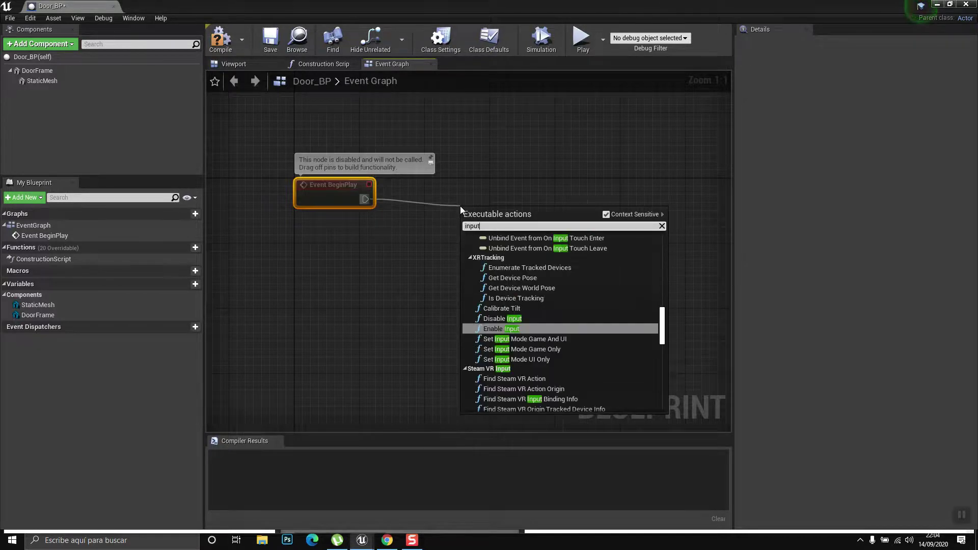
click(521, 329)
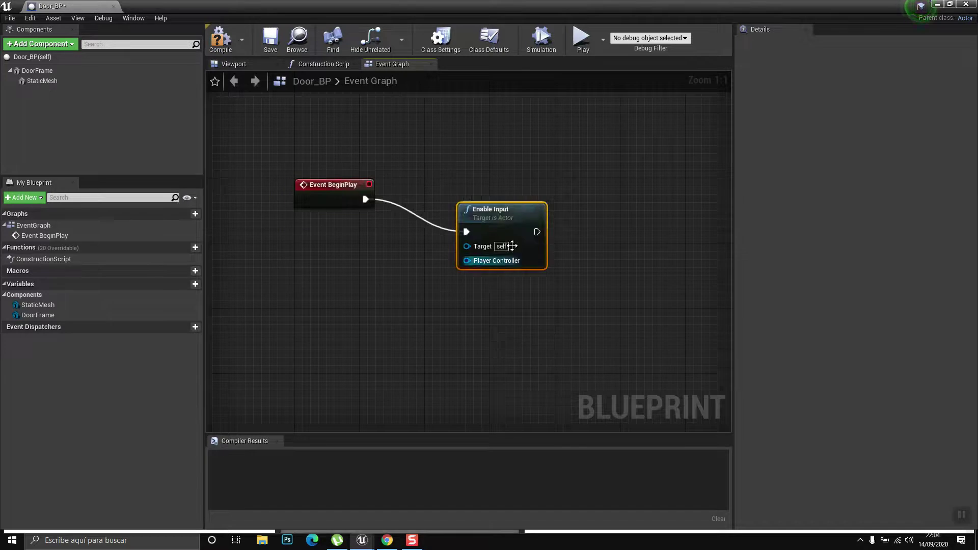
drag(520, 208, 529, 175)
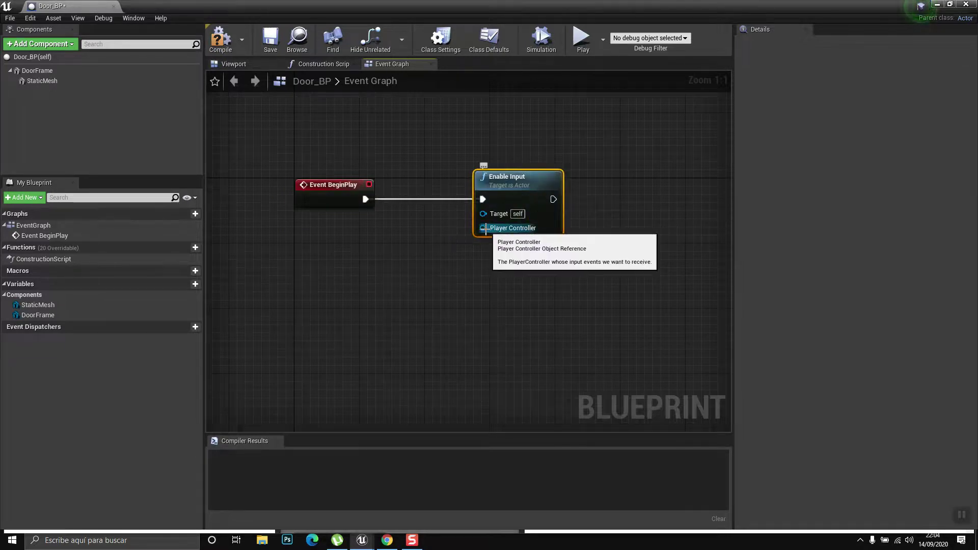
- Connect a Get Player Controller node to Enable Input's Player Controller pin
drag(485, 228, 436, 243)
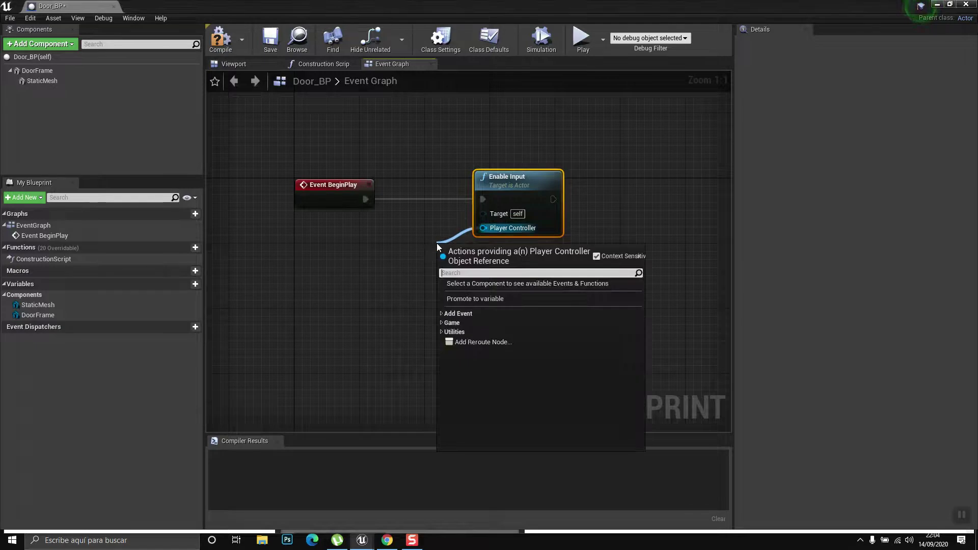
text(player)
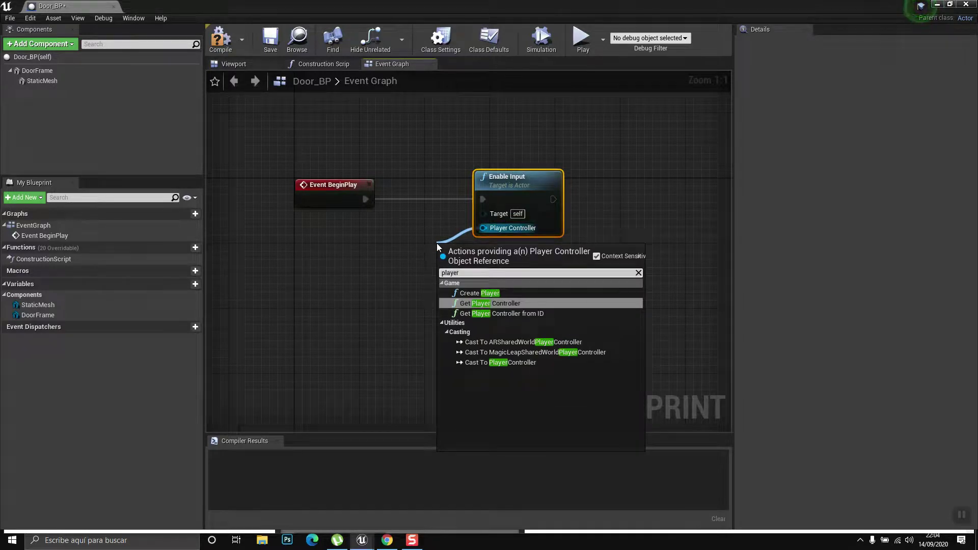
key(Return)
drag(449, 261, 315, 245)
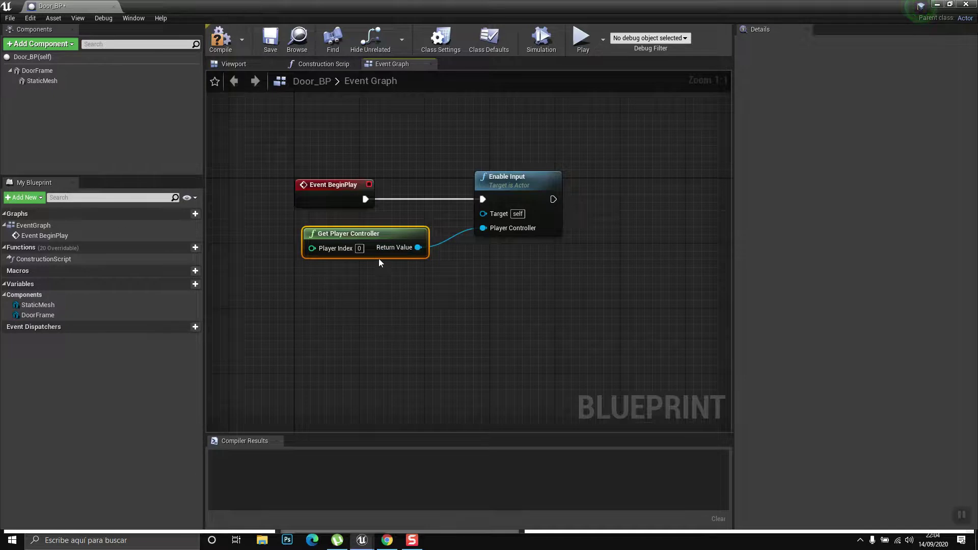
right_drag(379, 258, 426, 247)
scroll(430, 227, down, 2)
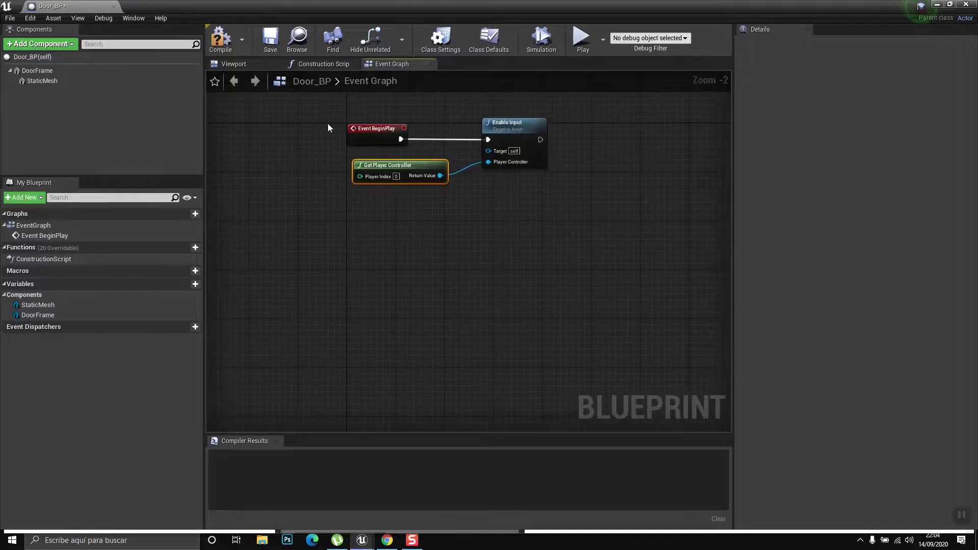
scroll(434, 250, up, 1)
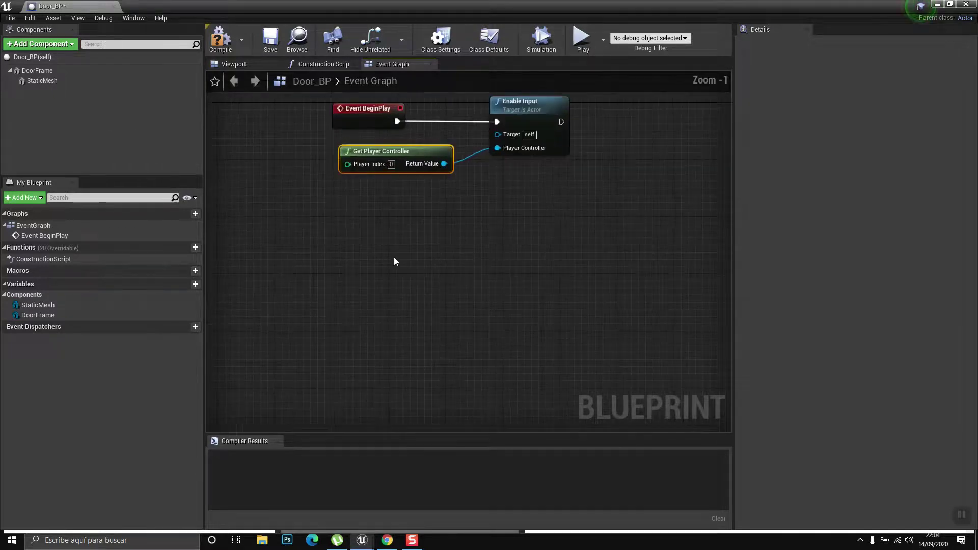
right_click(353, 244)
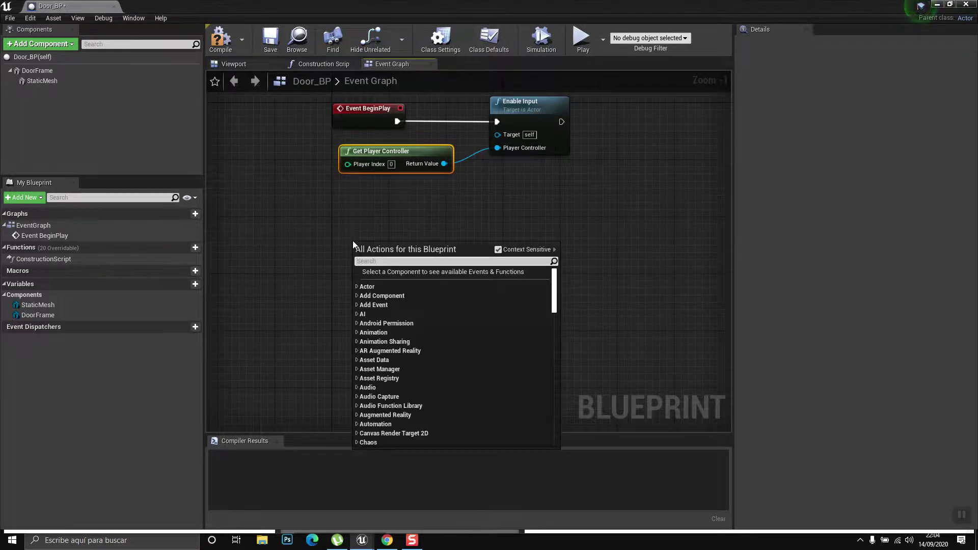
- Add the Keyboard Events '1' key event and place it below Event BeginPlay
text(q)
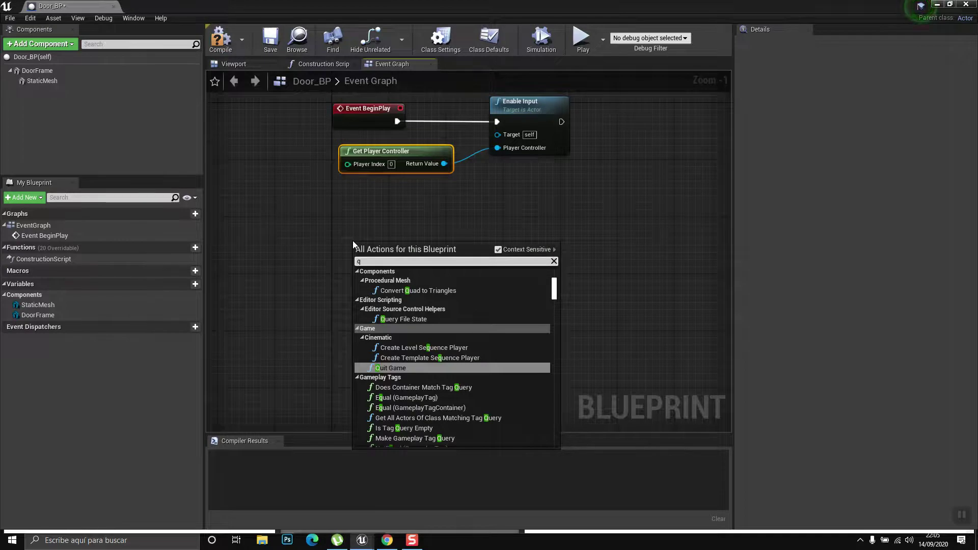
key(BackSpace)
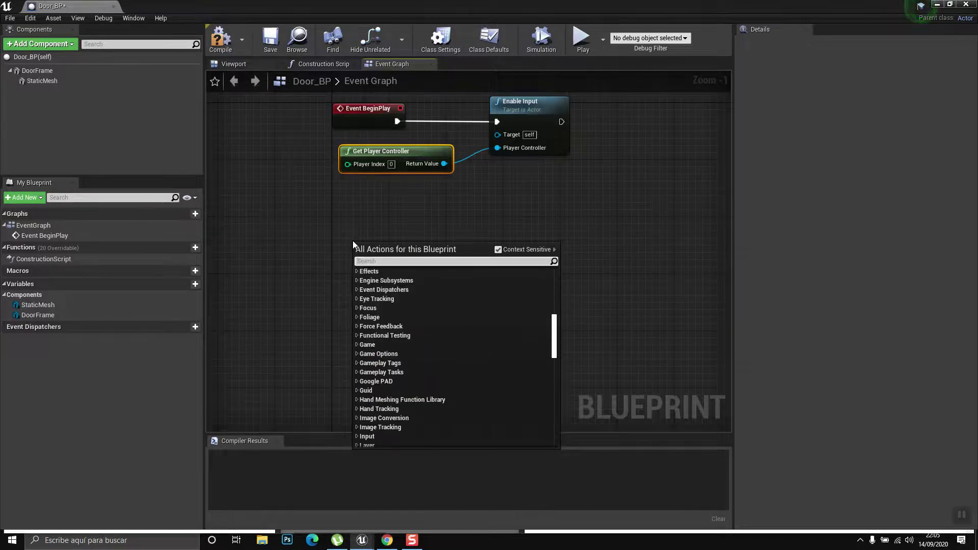
text(1)
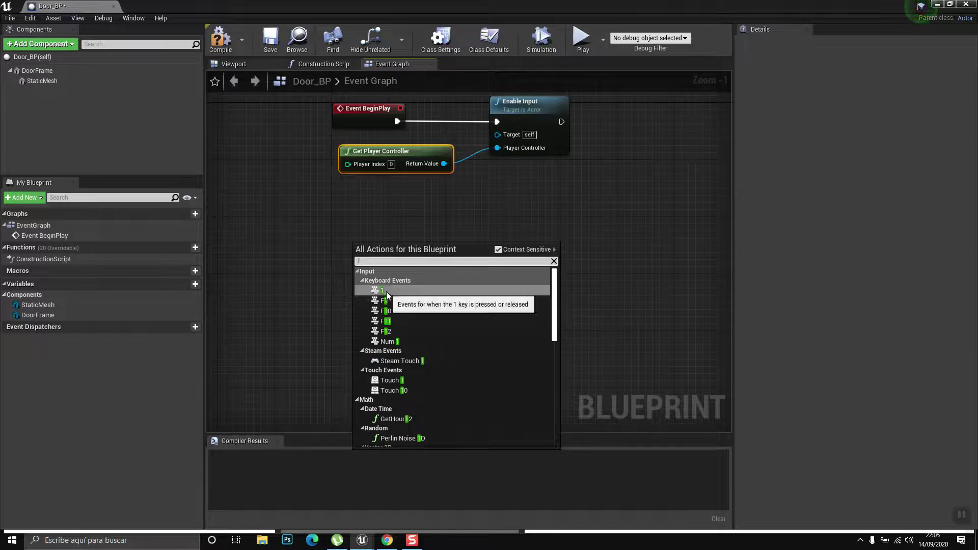
click(386, 291)
mouse_move(383, 247)
mouse_down()
mouse_move(368, 200)
mouse_move(361, 236)
mouse_up()
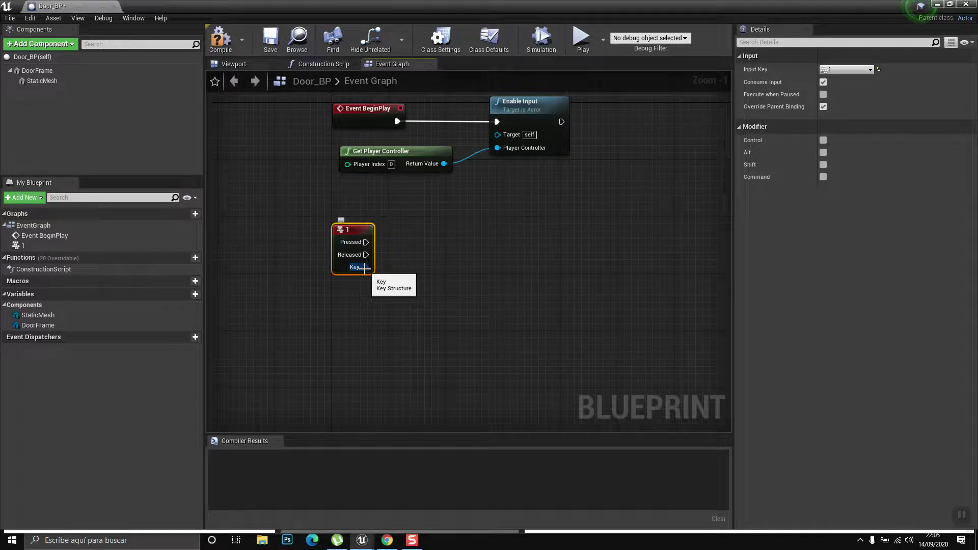
- Add a Get Key Display Name node wired from the 1 event's Key output
drag(362, 232, 363, 225)
key(ctrl+z)
drag(367, 267, 421, 282)
text(displa)
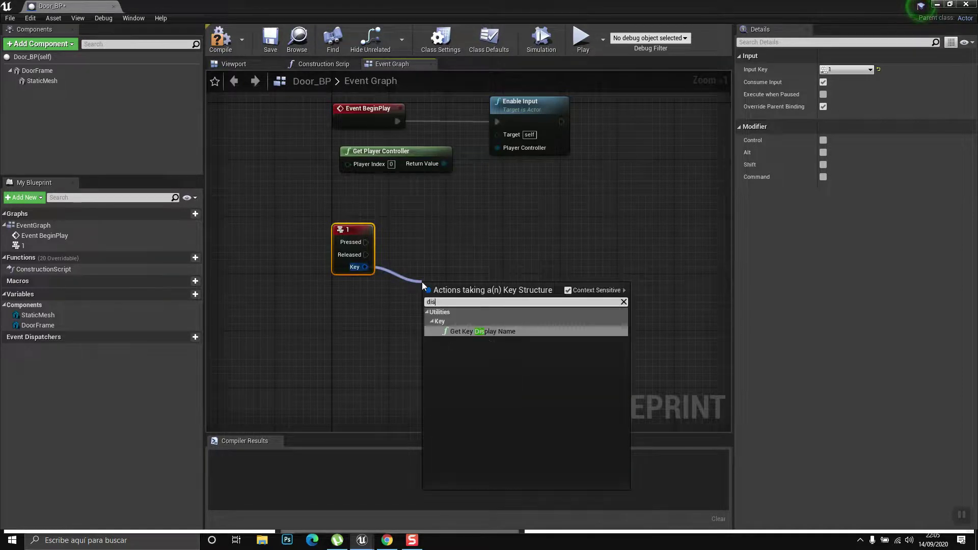
key(Return)
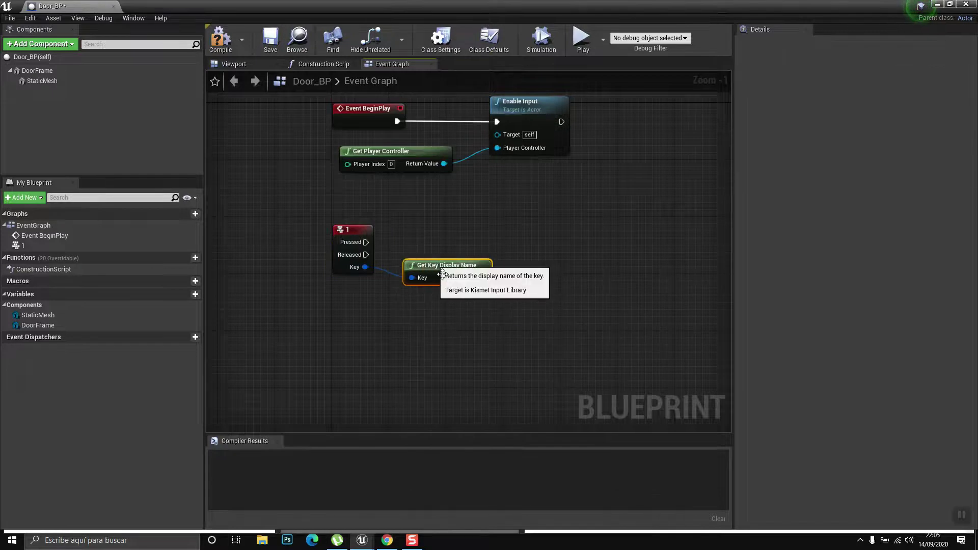
- Add a Print String node to the right of the key nodes
right_drag(540, 259, 450, 277)
right_click(450, 277)
text(print)
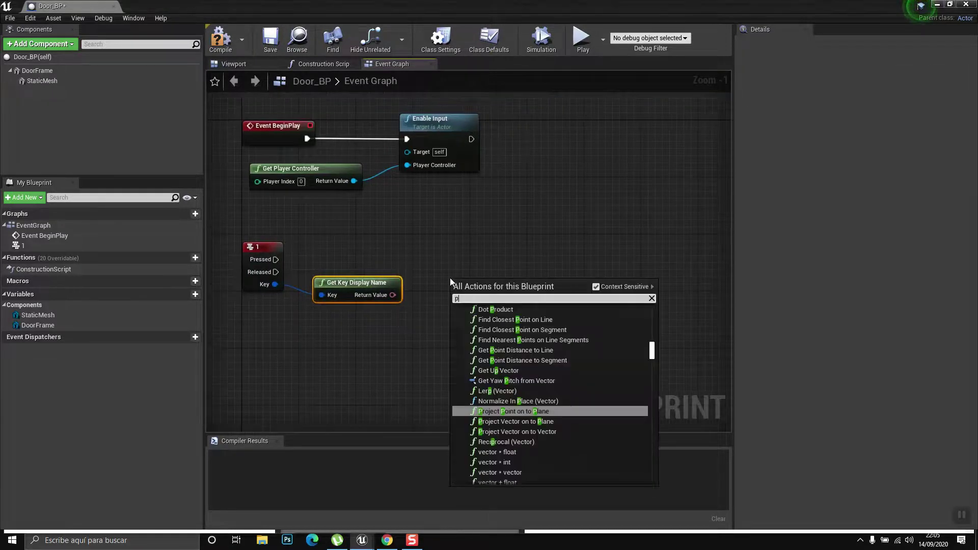
key(Return)
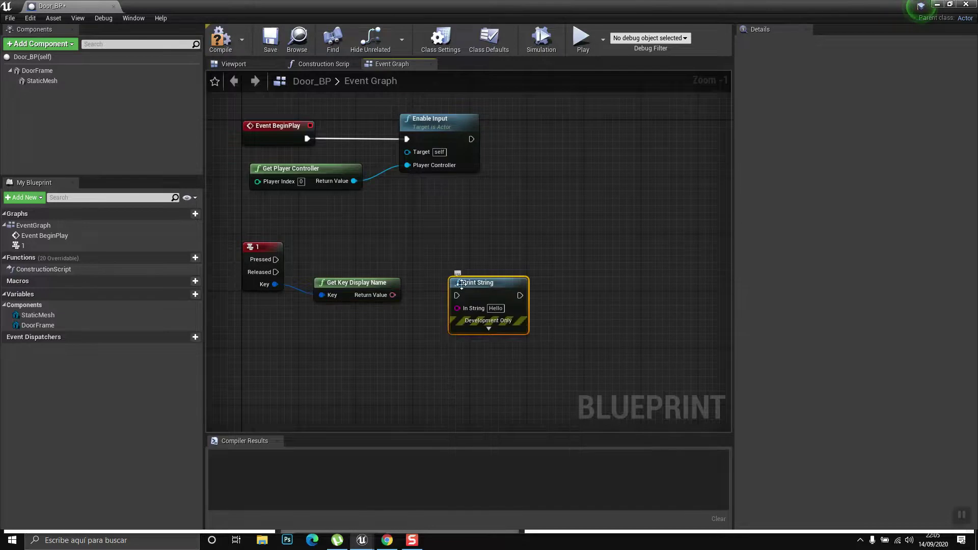
drag(476, 287, 454, 237)
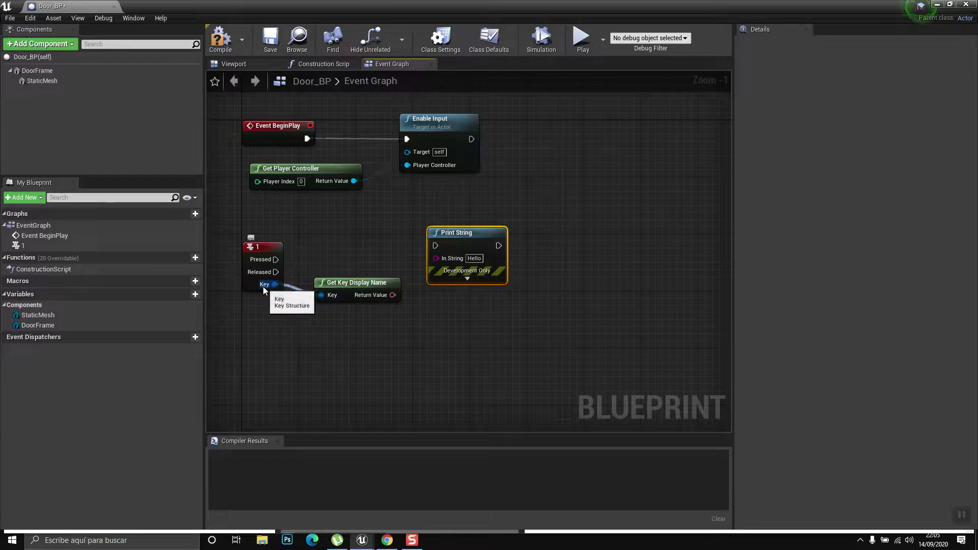
- Wire the display name into Print String's In String and Pressed into its execution pin
drag(336, 284, 329, 299)
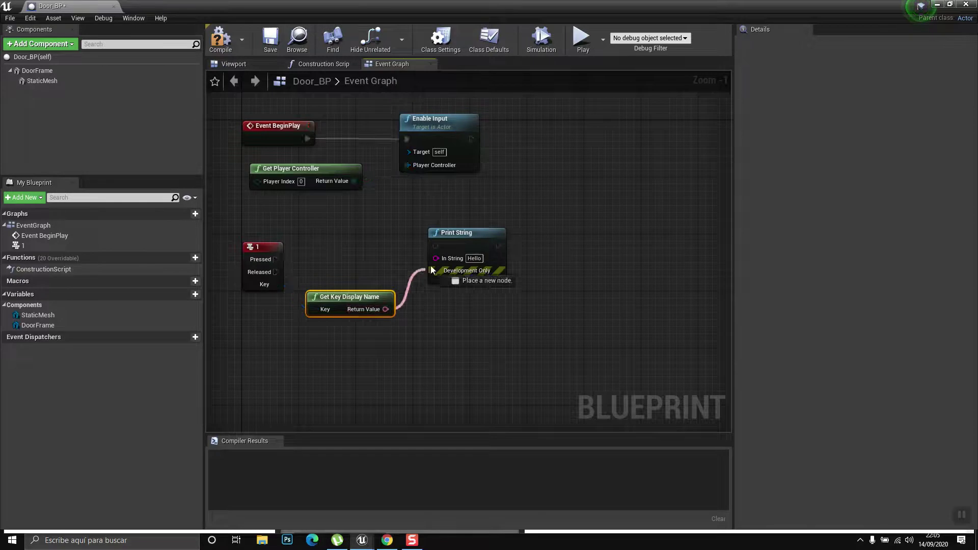
mouse_move(386, 309)
mouse_down()
mouse_move(435, 258)
mouse_move(442, 306)
mouse_up()
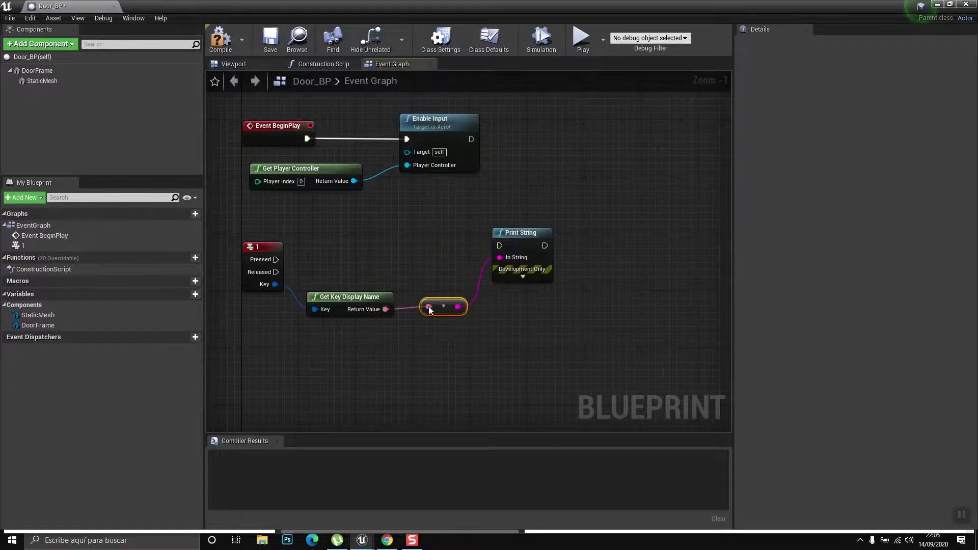
click(524, 278)
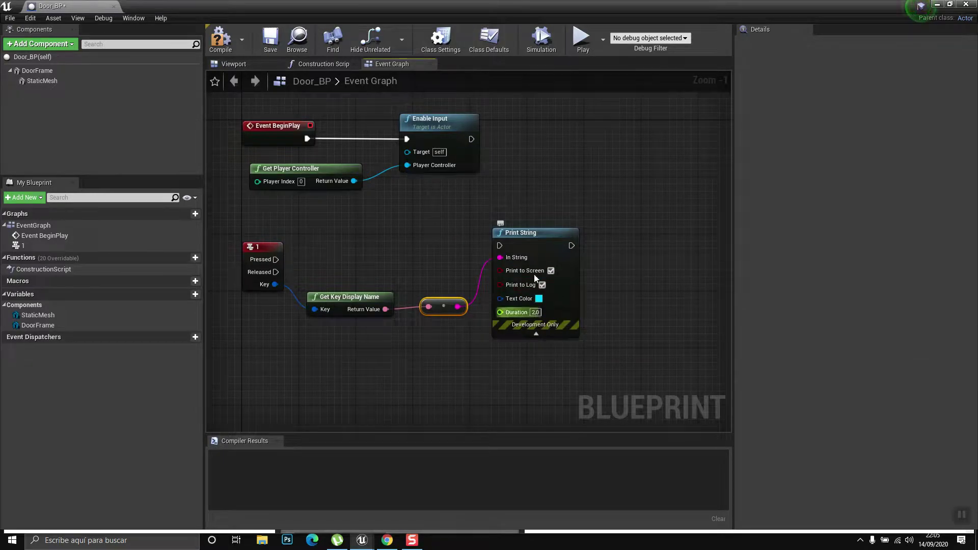
click(533, 335)
drag(275, 260, 524, 246)
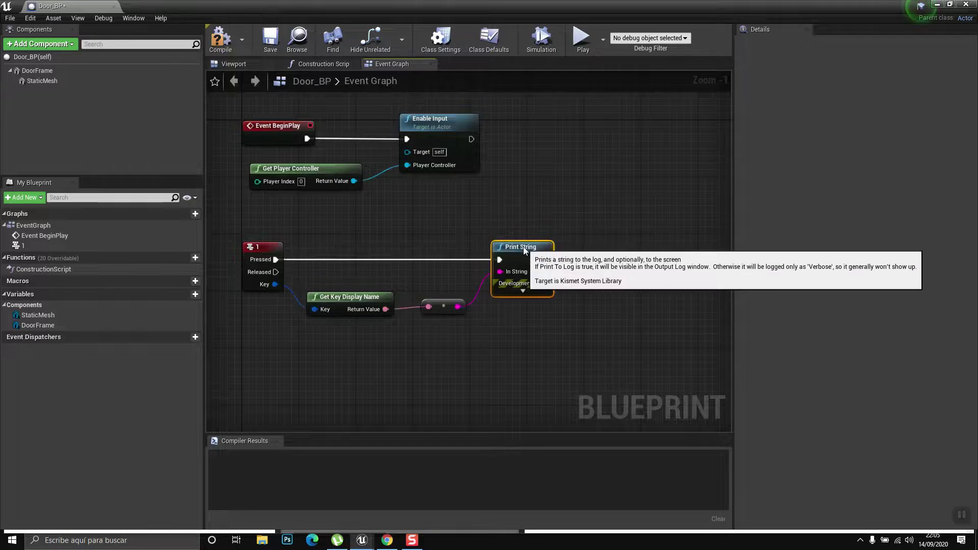
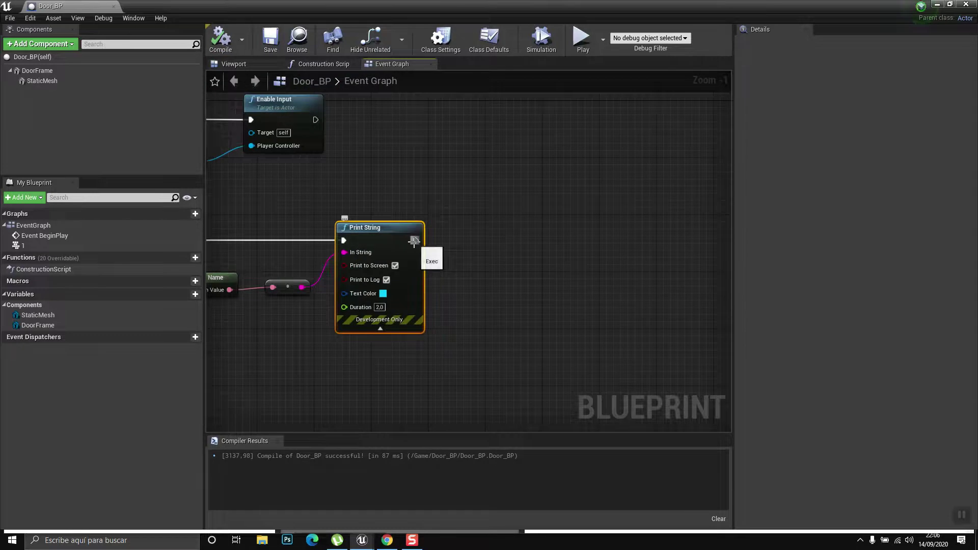
- Wire a new Timeline_0 node after Print String and open its curve editor
drag(416, 240, 512, 243)
text(timeline)
key(Return)
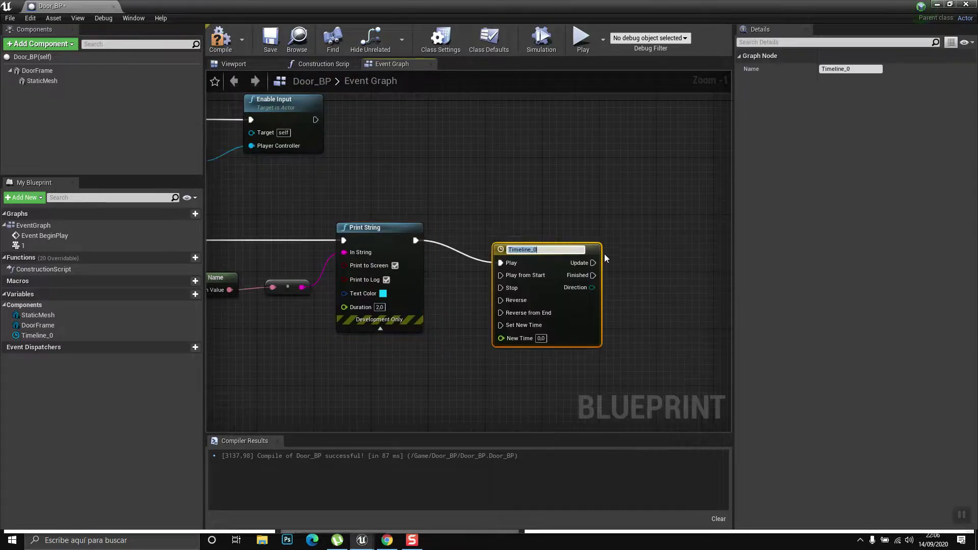
mouse_move(208, 89)
mouse_down()
mouse_move(598, 254)
mouse_move(578, 244)
mouse_up()
click(577, 244)
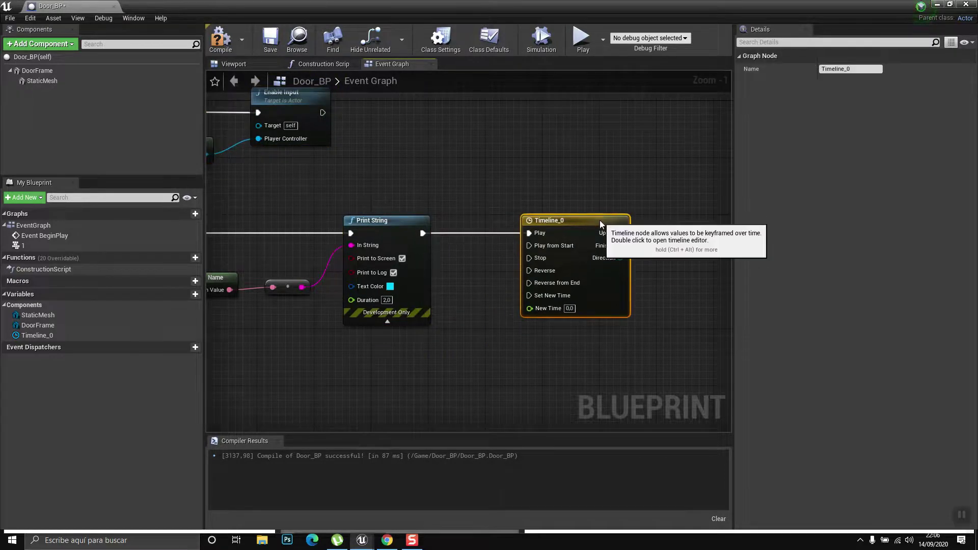
double_click(578, 244)
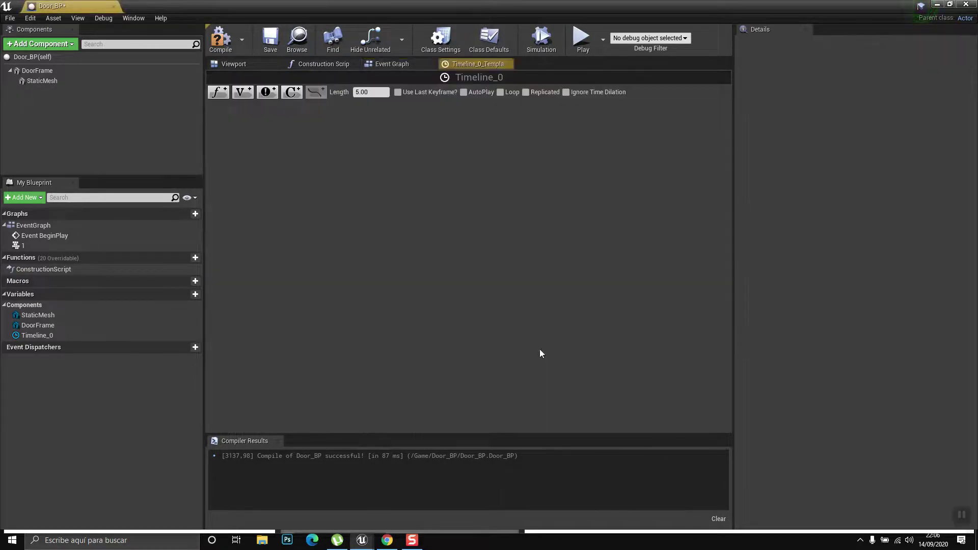
- Add a float track named Door with a first key at time 0
click(221, 95)
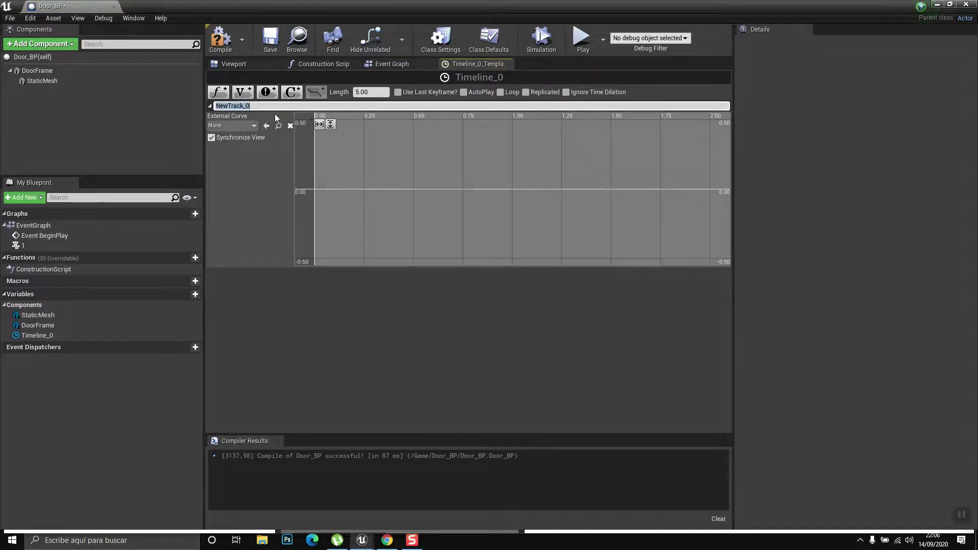
text(Door)
key(Return)
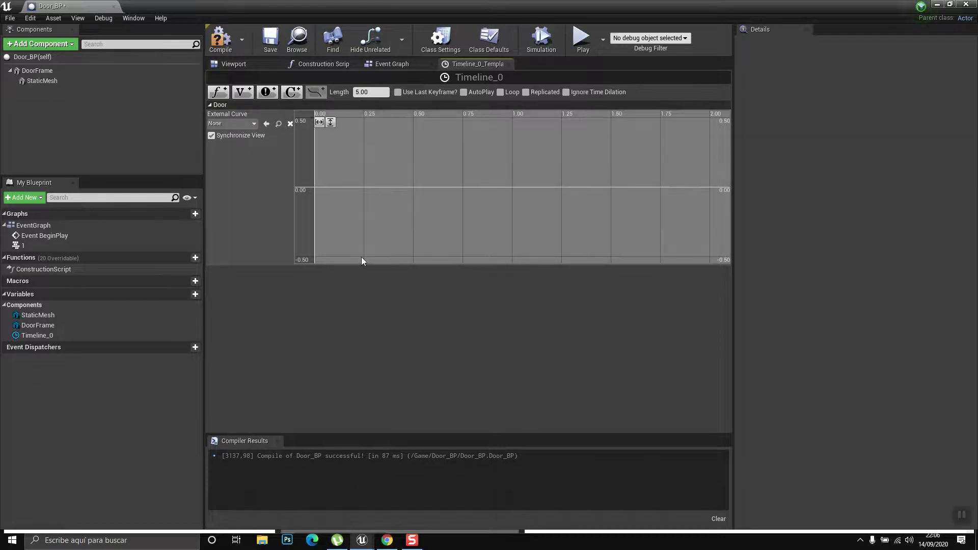
right_click(326, 188)
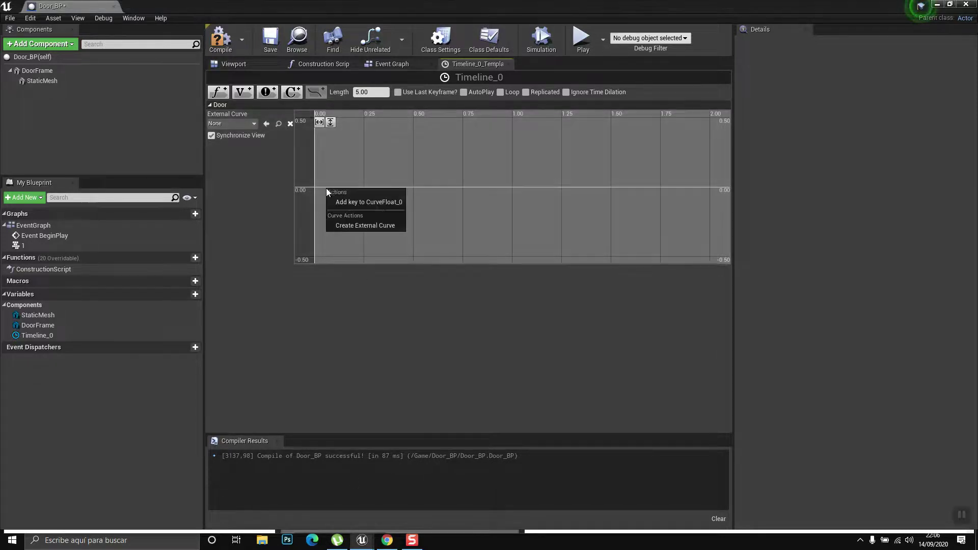
click(383, 203)
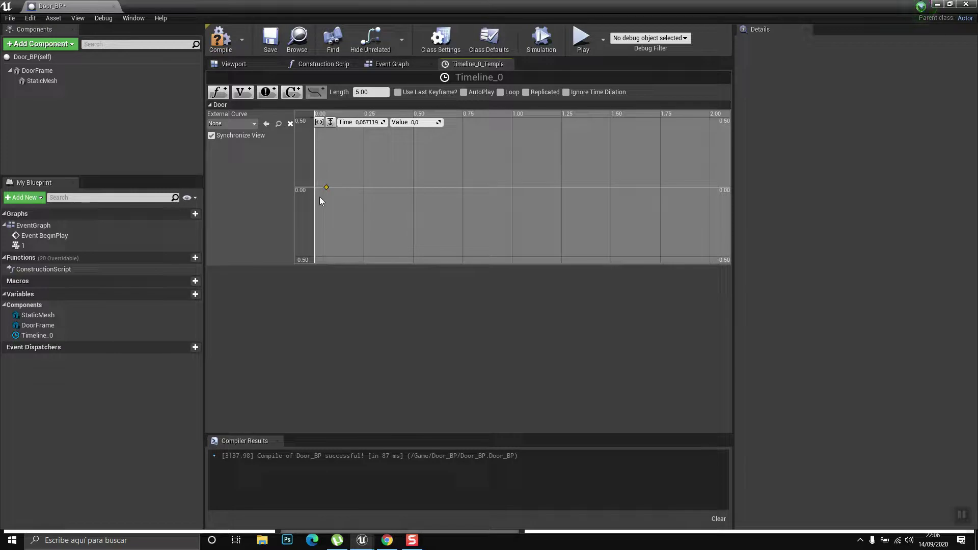
click(371, 123)
text(0)
drag(321, 177, 297, 207)
- Add a second Door key at time 1.0 with value 90
right_click(415, 189)
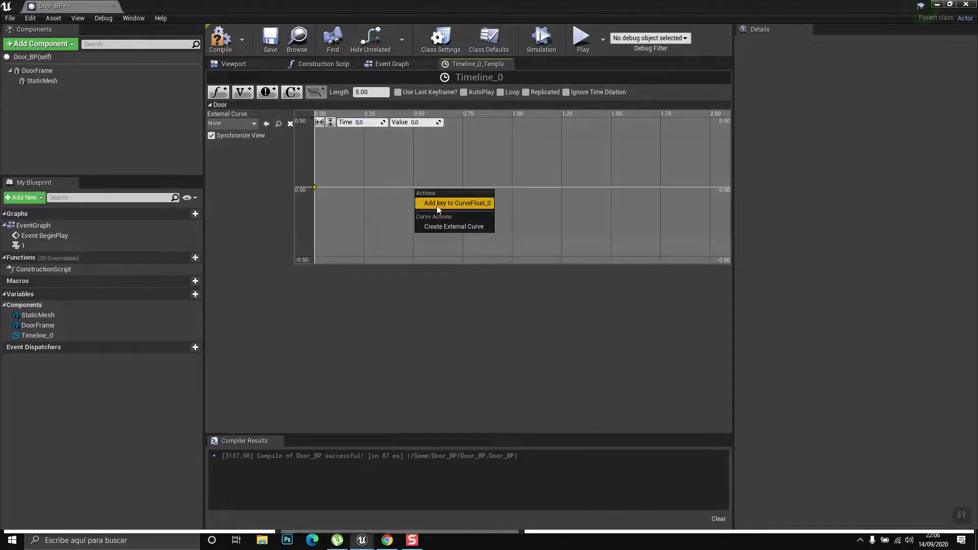
click(437, 206)
click(363, 122)
text(1,0)
key(Return)
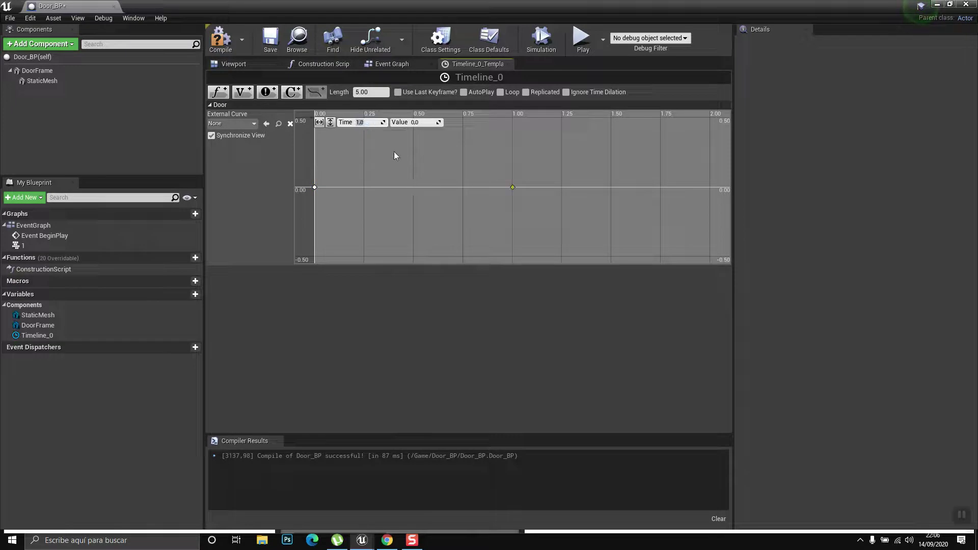
click(420, 123)
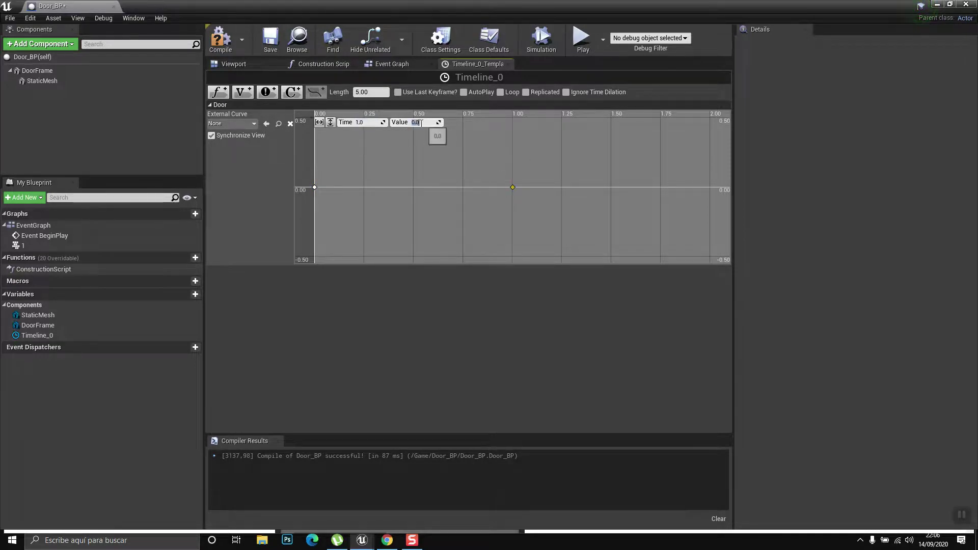
text(90)
key(Return)
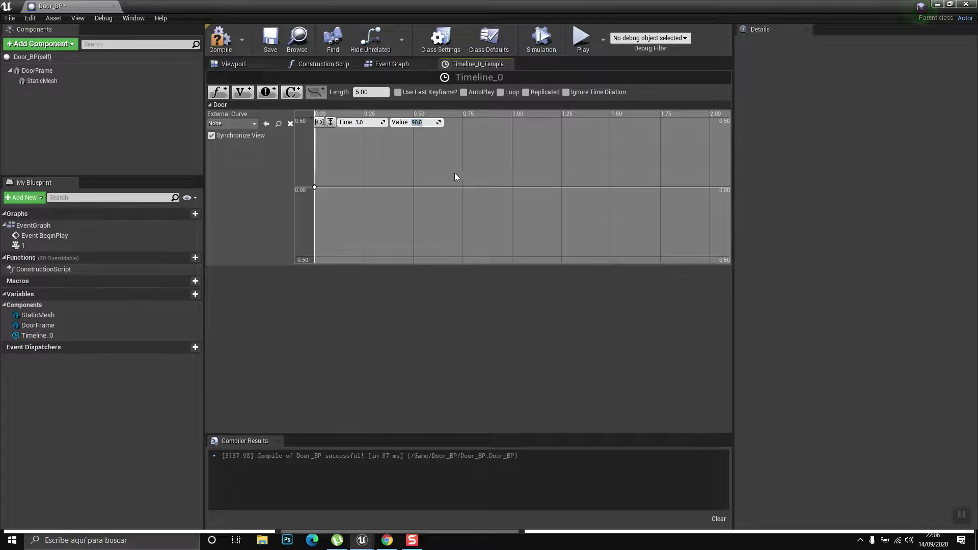
- Fit the Door curve into view and select the timeline length field
click(618, 204)
drag(386, 218, 304, 173)
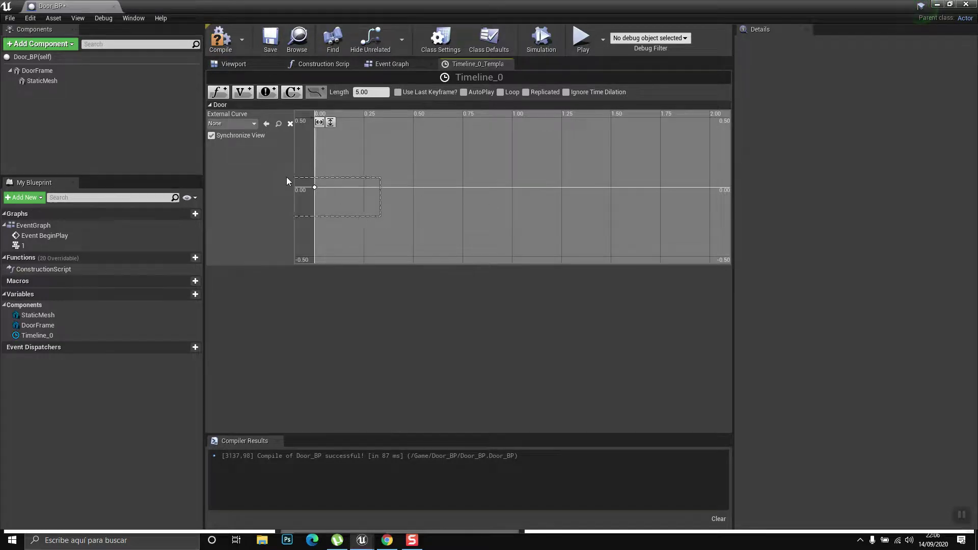
key(f)
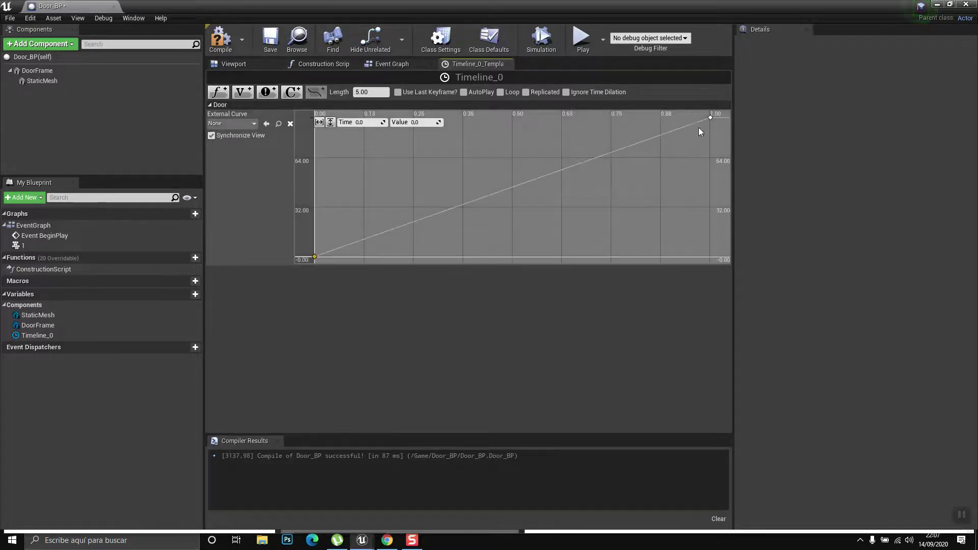
scroll(692, 196, down, 1)
scroll(692, 195, down, 2)
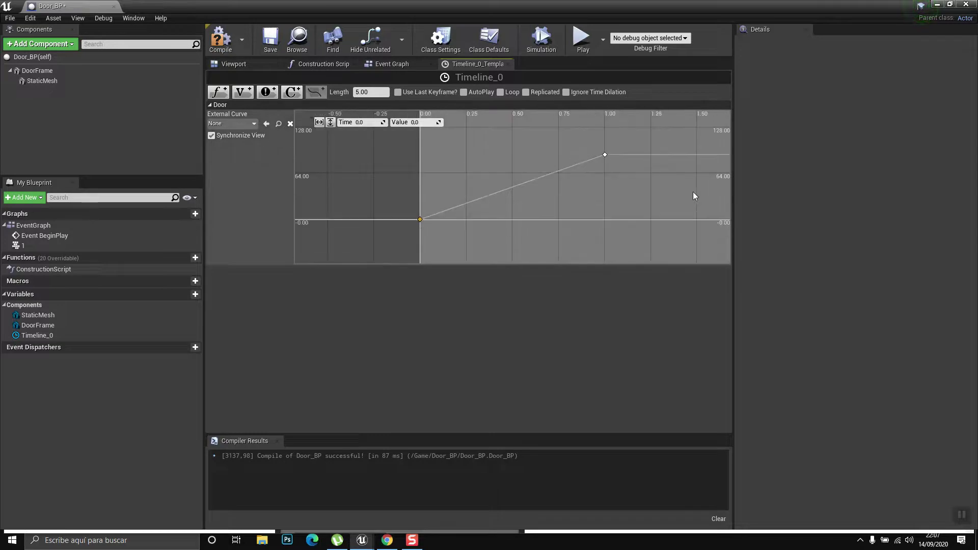
scroll(693, 196, down, 2)
scroll(693, 195, down, 2)
scroll(694, 190, down, 2)
scroll(708, 173, down, 1)
scroll(711, 169, down, 1)
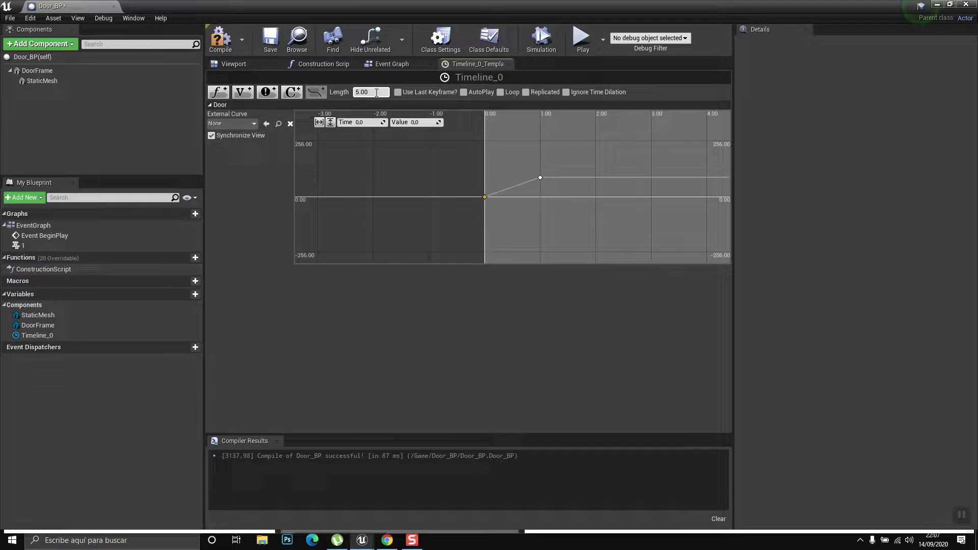
double_click(357, 92)
- Set the timeline length to 1 second
text(1)
key(Return)
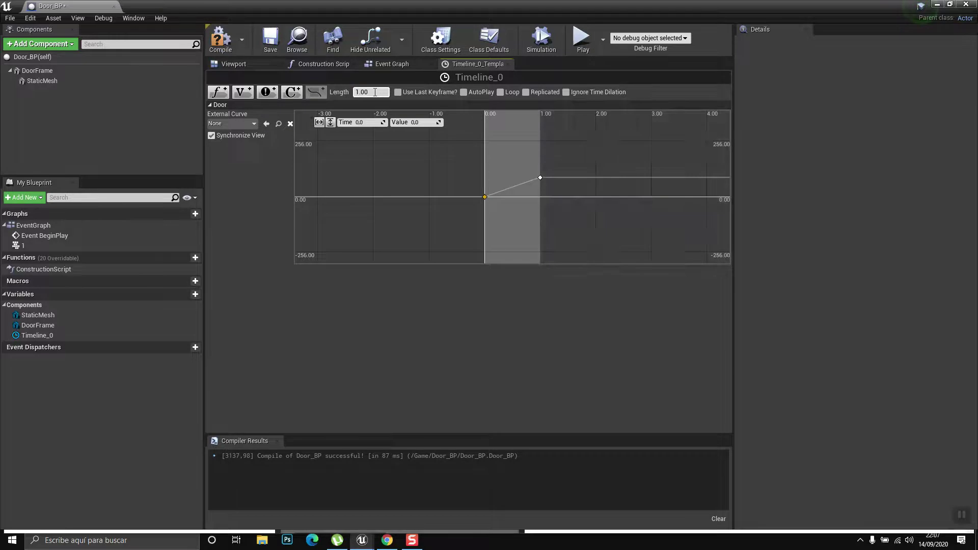
scroll(559, 190, up, 1)
- Switch both Door curve keys to Auto interpolation and leave the curve editor
drag(602, 151, 440, 233)
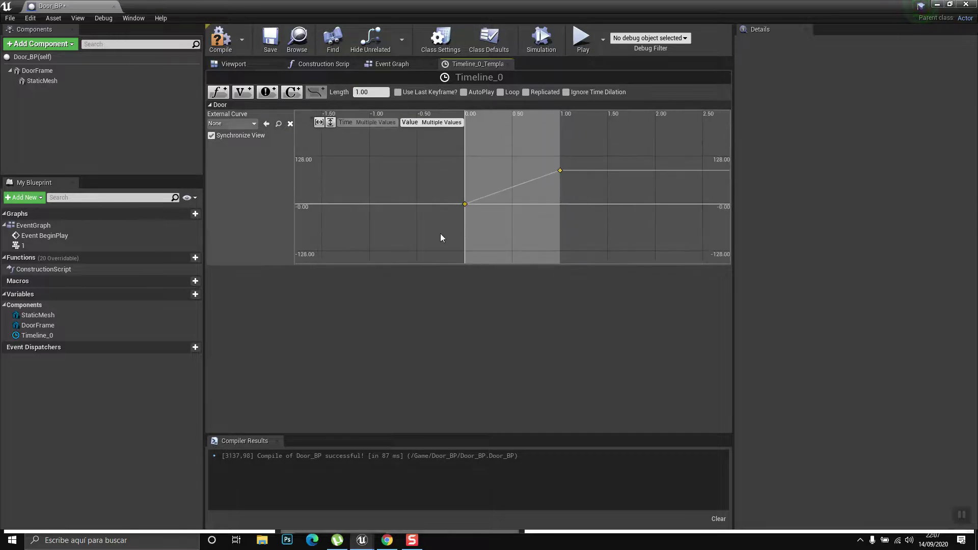
right_click(560, 174)
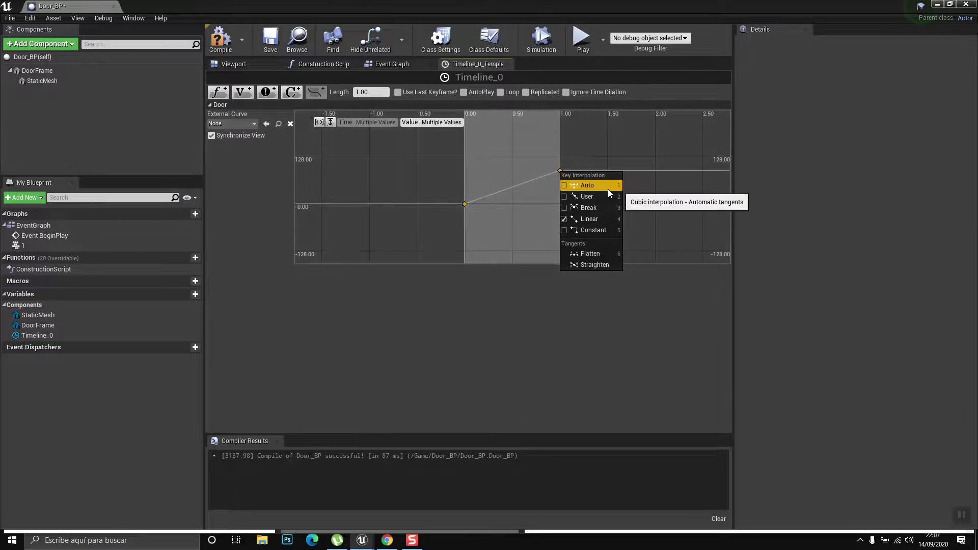
click(608, 188)
mouse_move(568, 173)
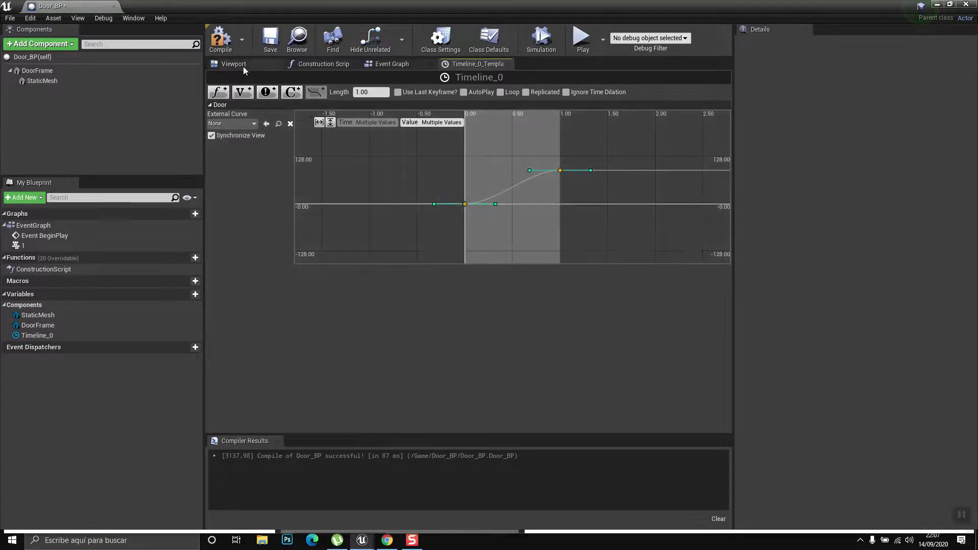
click(242, 65)
- Return to the Event Graph and centre the view on Timeline_0
click(388, 64)
mouse_move(488, 330)
right_down()
mouse_move(467, 293)
mouse_move(459, 218)
mouse_move(419, 291)
right_up()
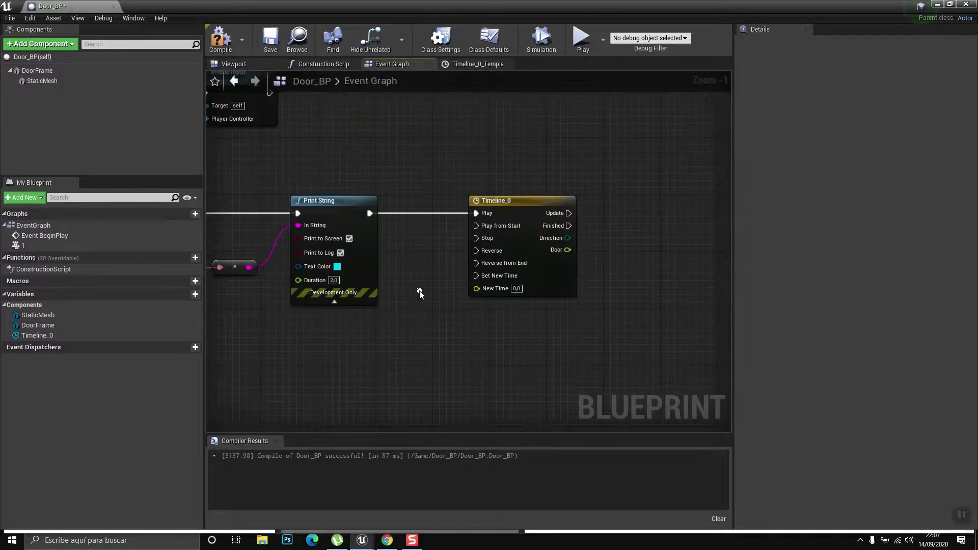
right_drag(394, 226, 558, 204)
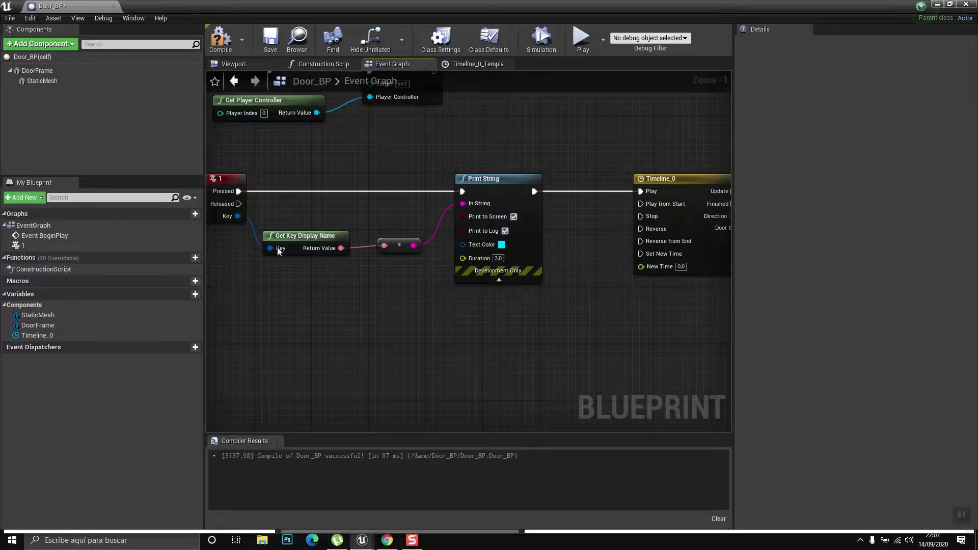
right_drag(634, 201, 500, 200)
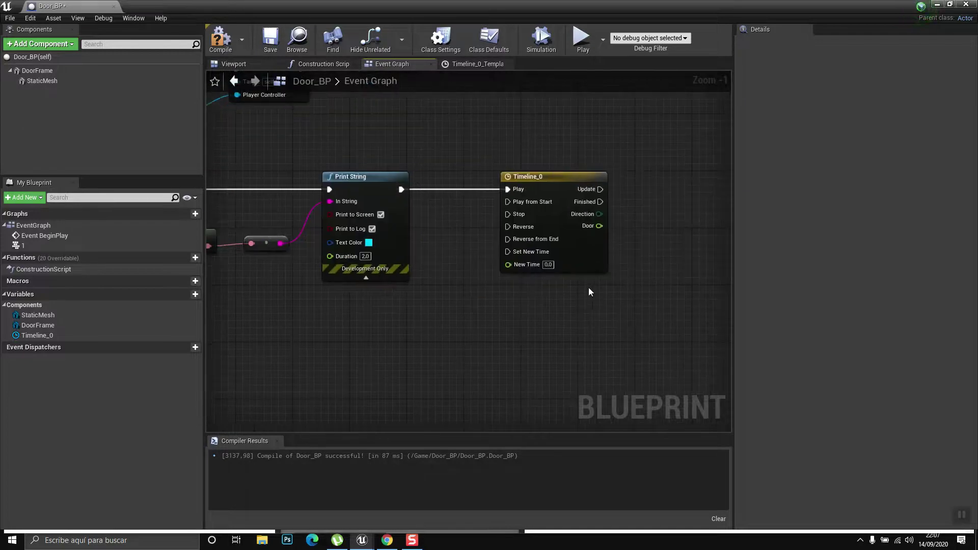
right_drag(487, 241, 416, 193)
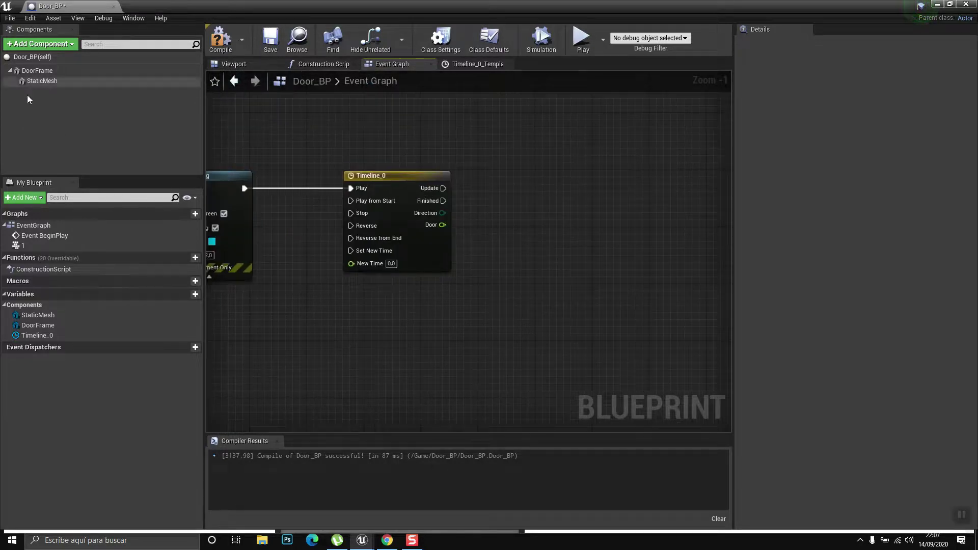
- Rename the StaticMesh component to Door
click(35, 82)
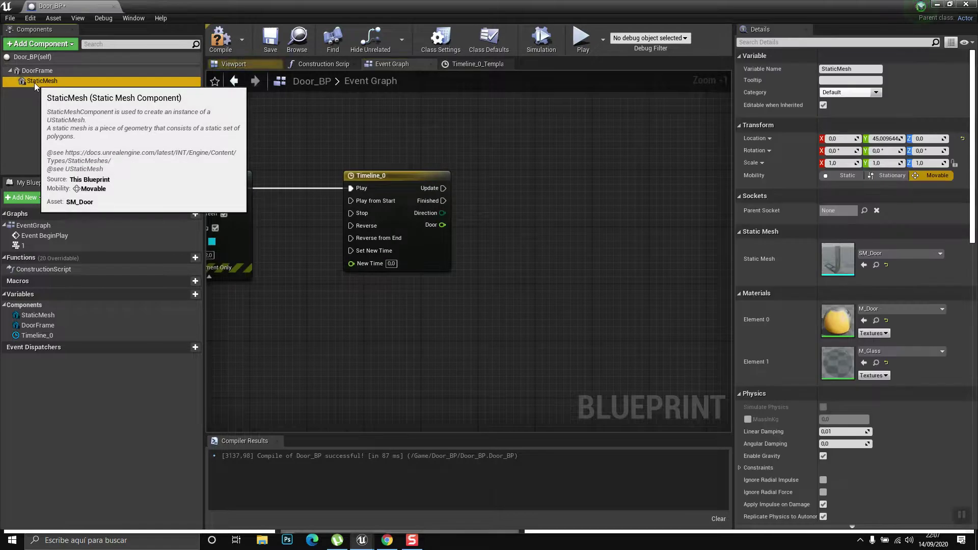
click(35, 83)
text(Door)
key(Return)
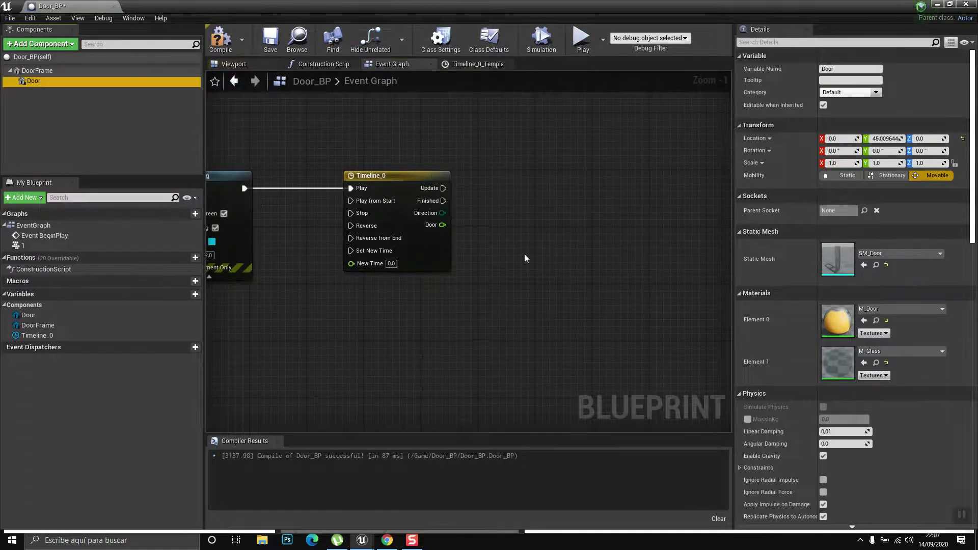
right_drag(524, 258, 413, 264)
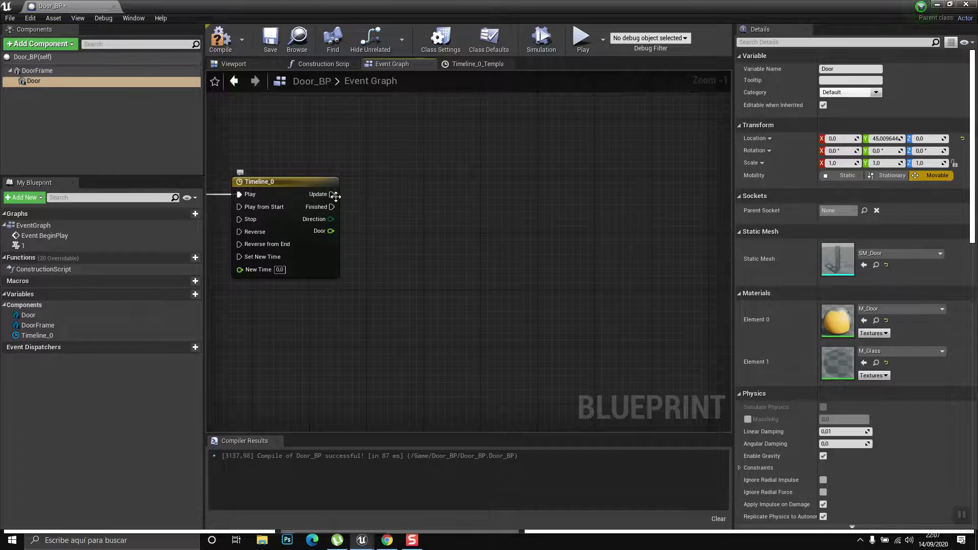
- Add a SetRelativeRotation node off Timeline_0's Update with a Door getter as Target
drag(332, 194, 402, 195)
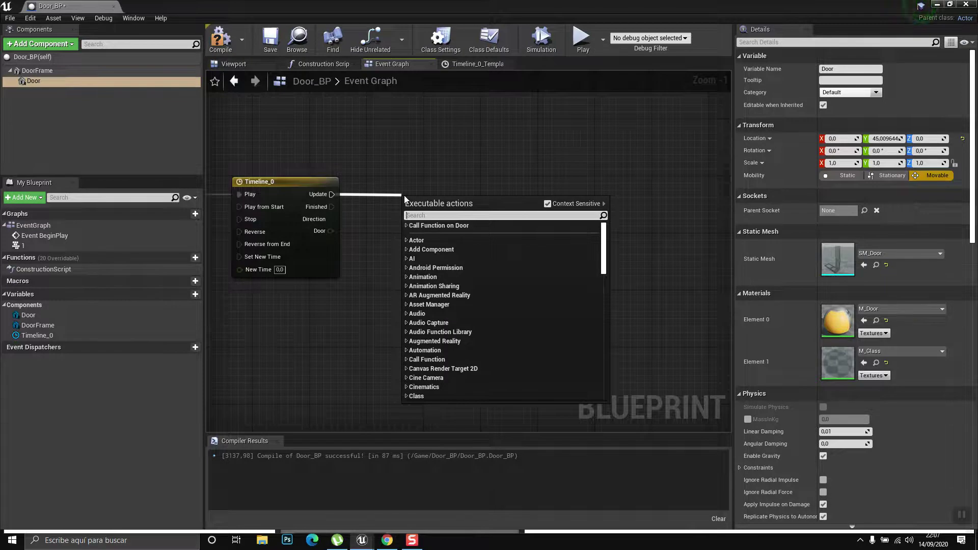
text(set rela)
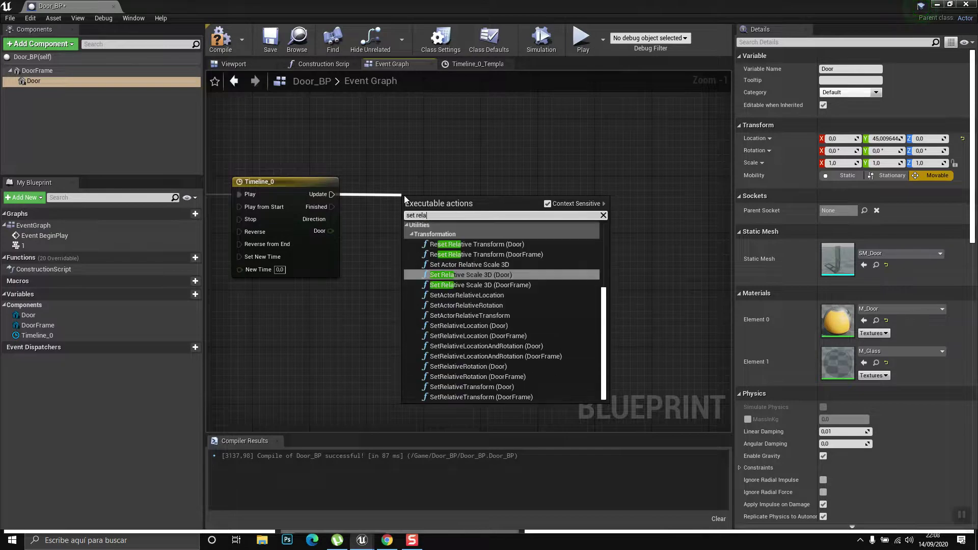
text(tive rotatio)
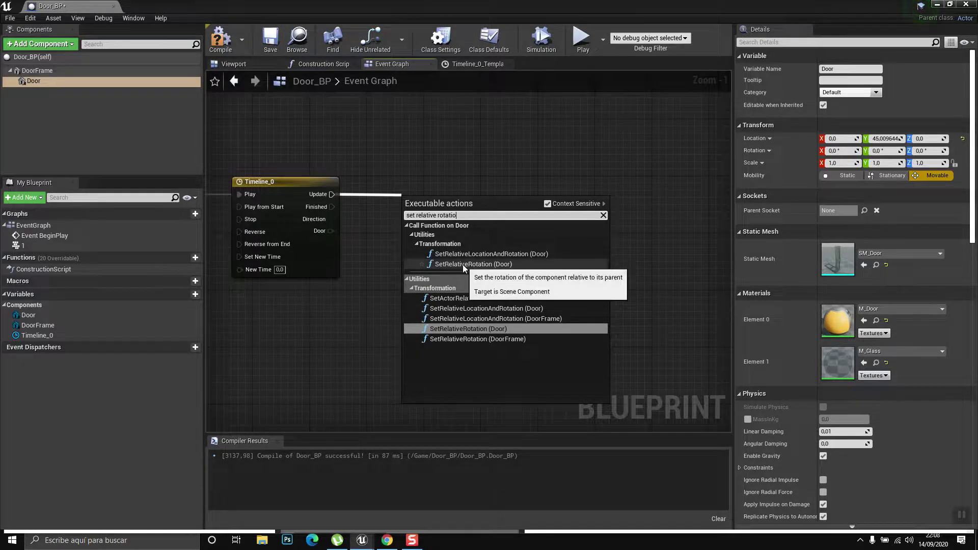
click(463, 264)
mouse_move(489, 218)
mouse_down()
mouse_move(530, 171)
mouse_move(529, 182)
mouse_up()
click(456, 251)
drag(36, 84, 475, 143)
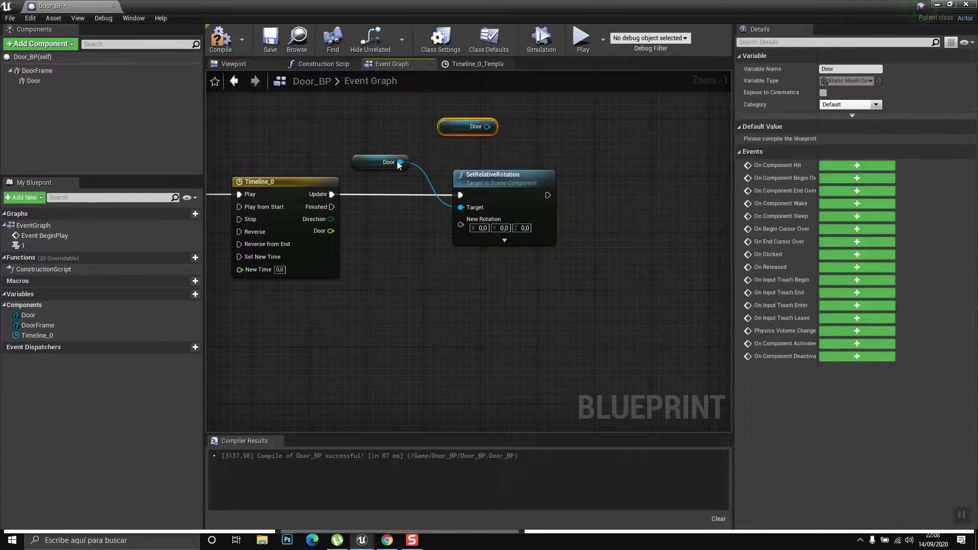
key(Delete)
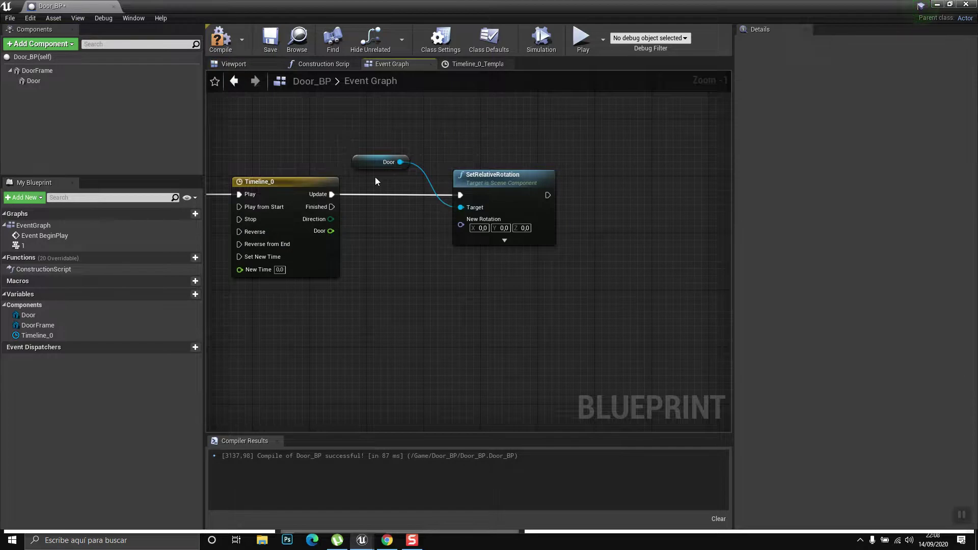
drag(372, 164, 379, 211)
right_drag(386, 226, 454, 224)
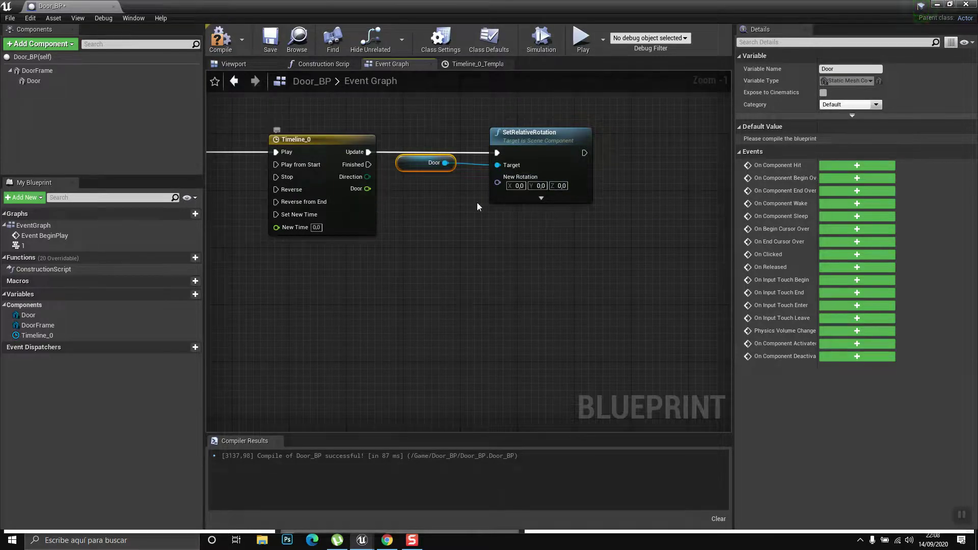
drag(554, 138, 639, 131)
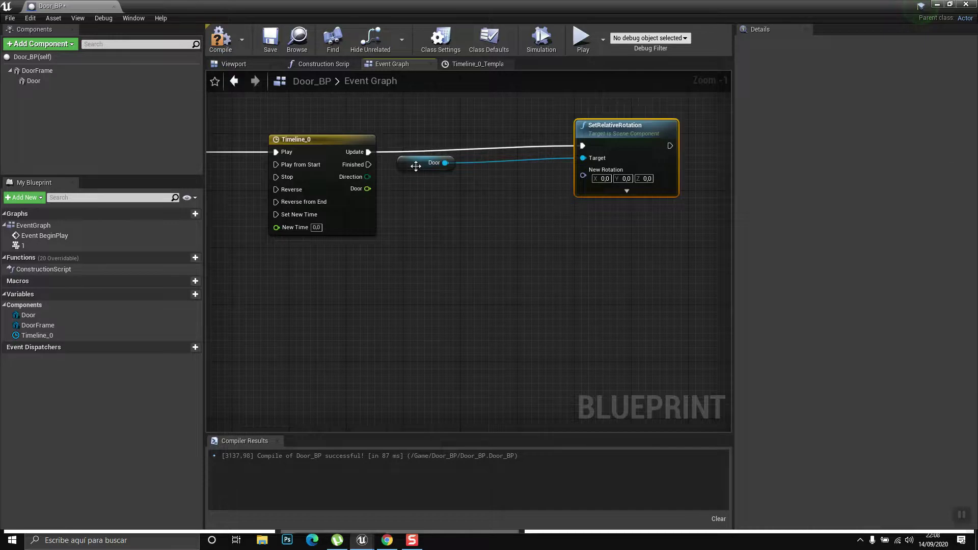
drag(429, 166, 500, 166)
drag(592, 155, 592, 162)
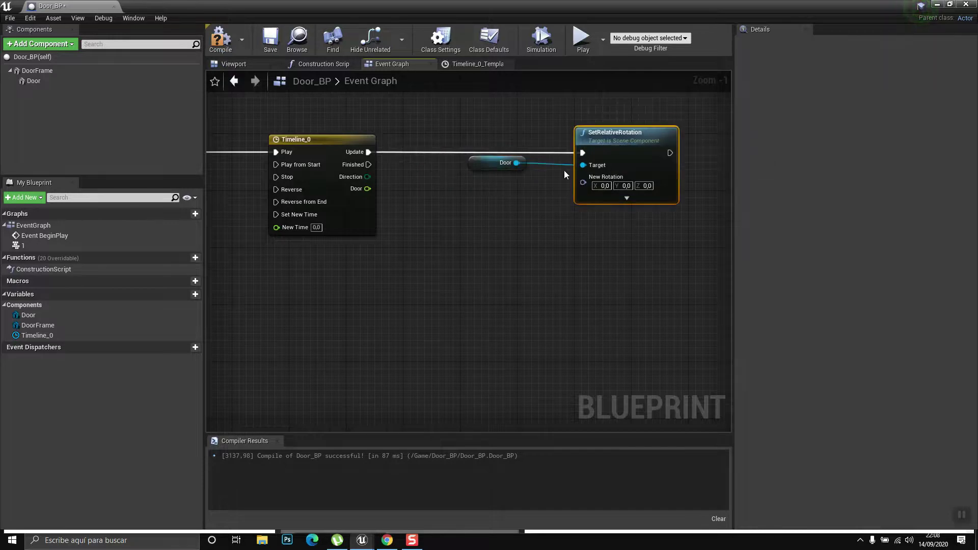
drag(504, 163, 511, 170)
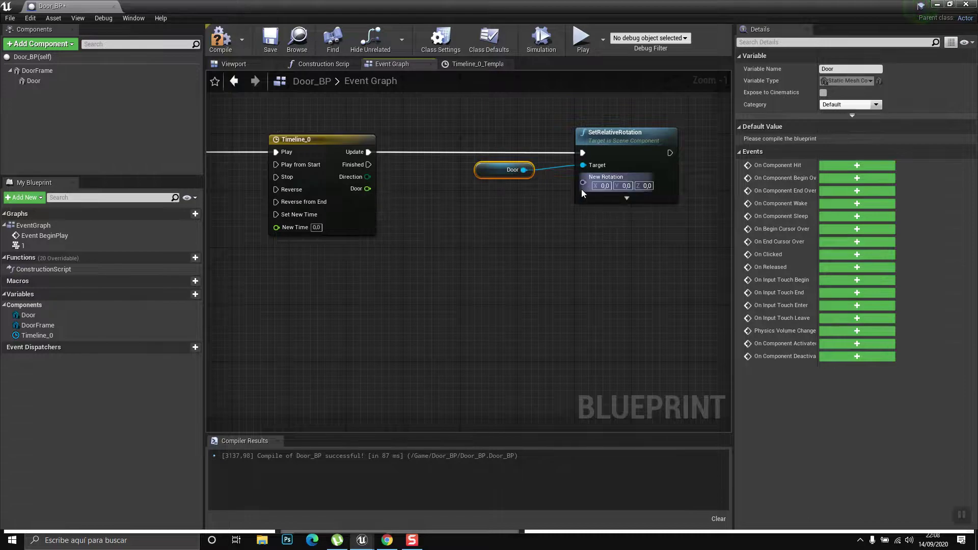
- Feed the Door track into a Make Rotator's Z (Yaw) and its result into New Rotation
drag(366, 189, 441, 231)
text(make rotat)
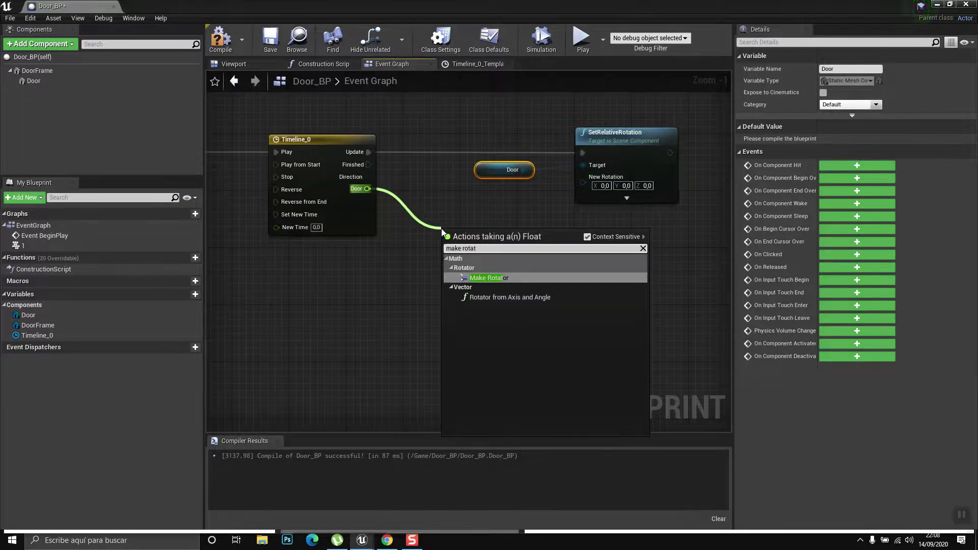
key(Return)
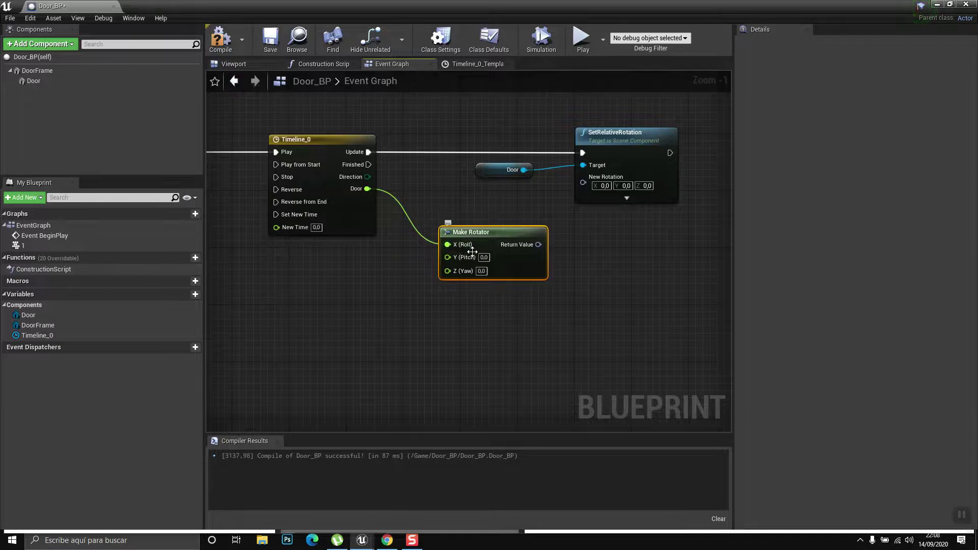
alt+click(420, 236)
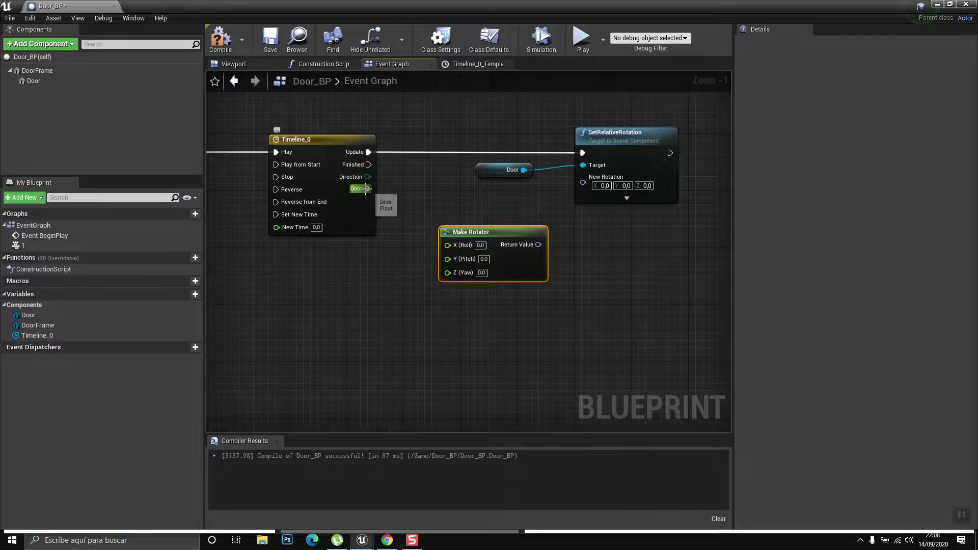
drag(366, 189, 447, 272)
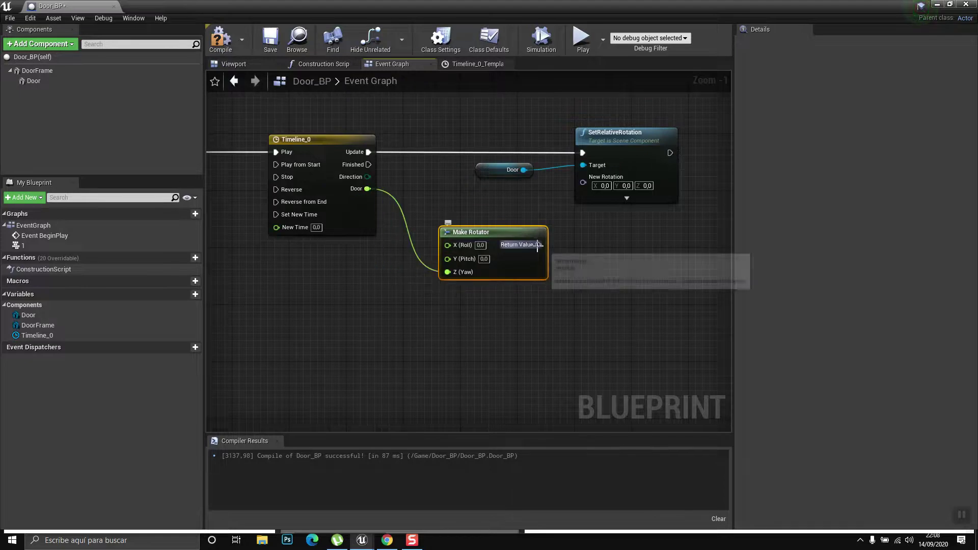
drag(538, 245, 582, 182)
right_drag(585, 280, 662, 256)
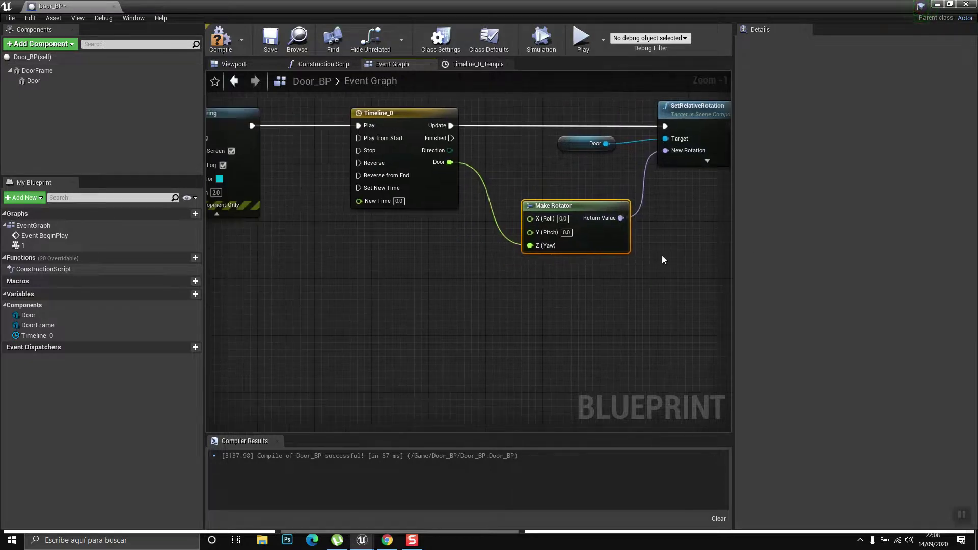
right_drag(506, 266, 423, 282)
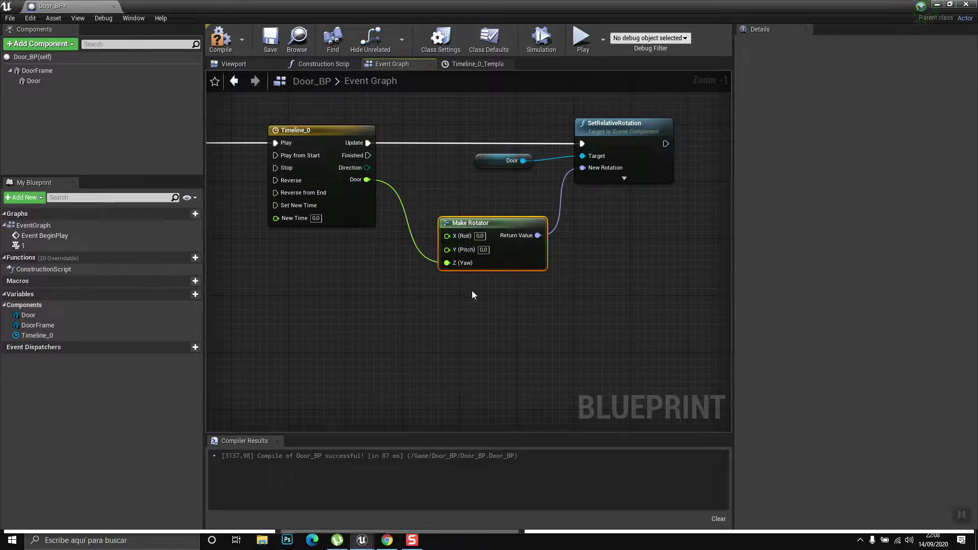
- Compile Door_BP, close the blueprint editor, and run a quick play session
click(219, 40)
click(973, 5)
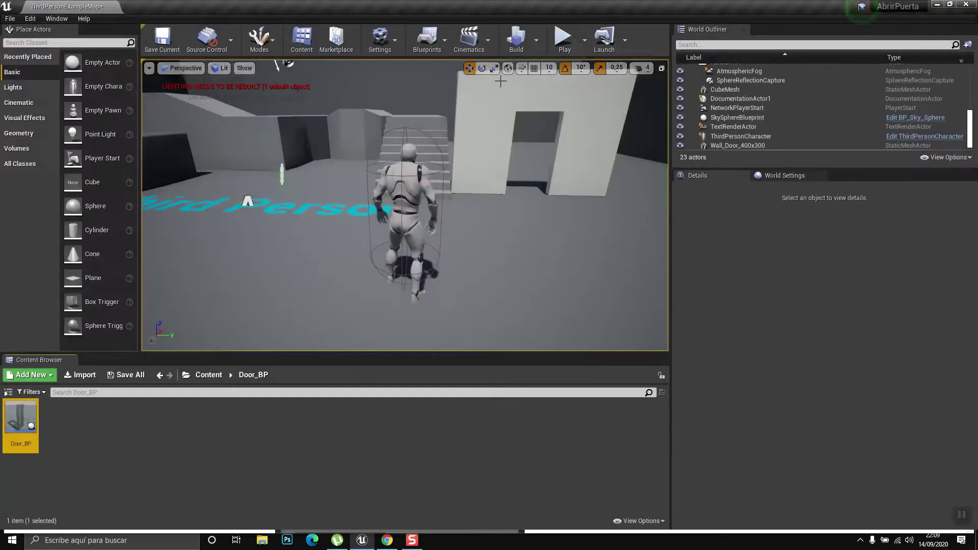
click(564, 39)
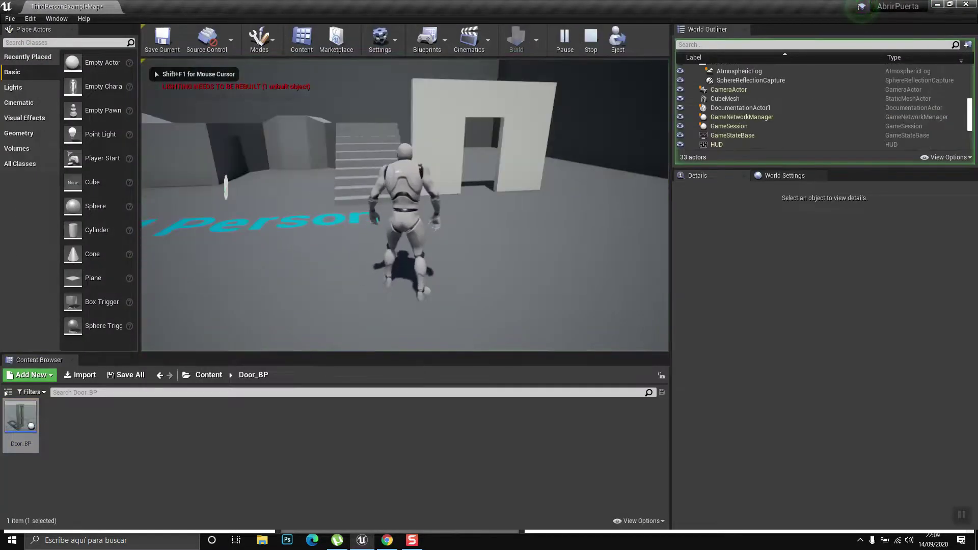
key(Escape)
- Place Door_BP in the wall opening and play-test the door swinging open
drag(23, 413, 479, 193)
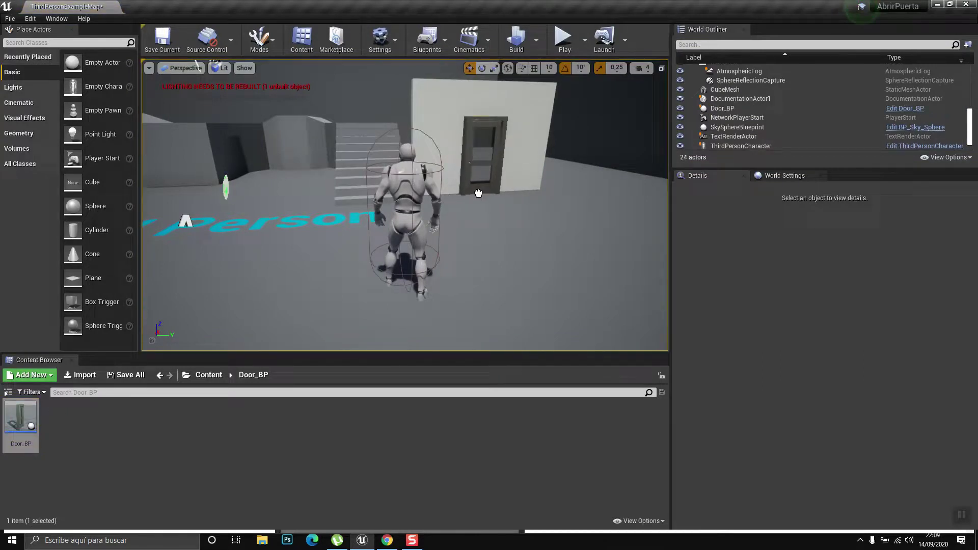
click(563, 39)
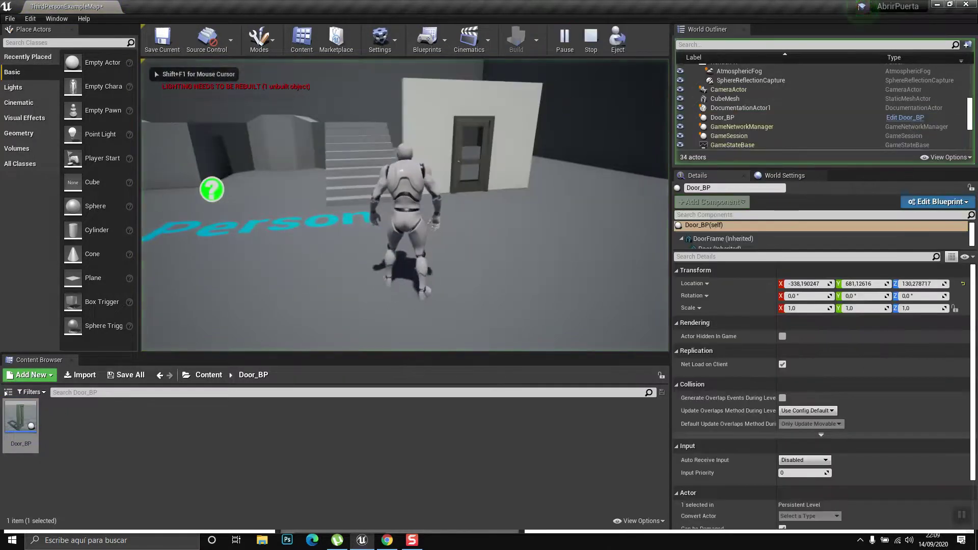
key(e)
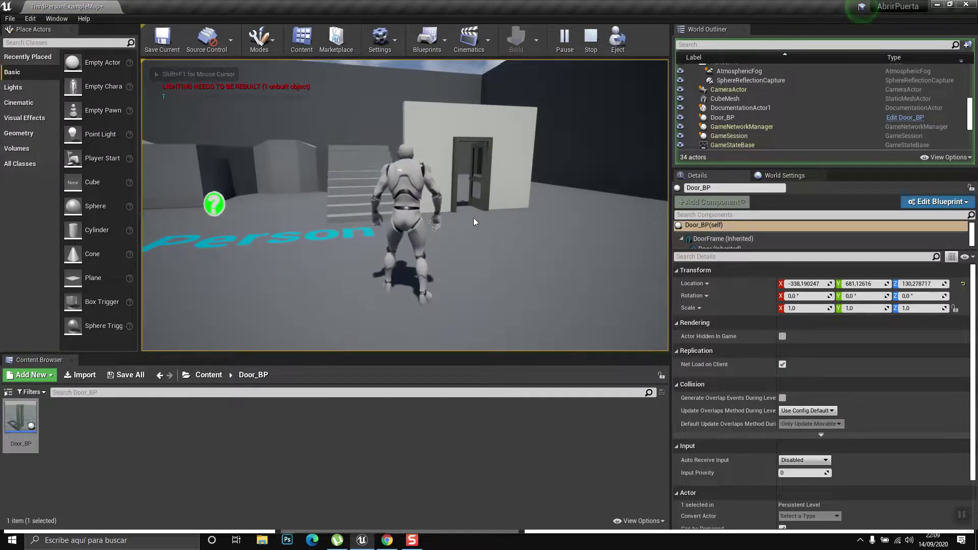
key(Escape)
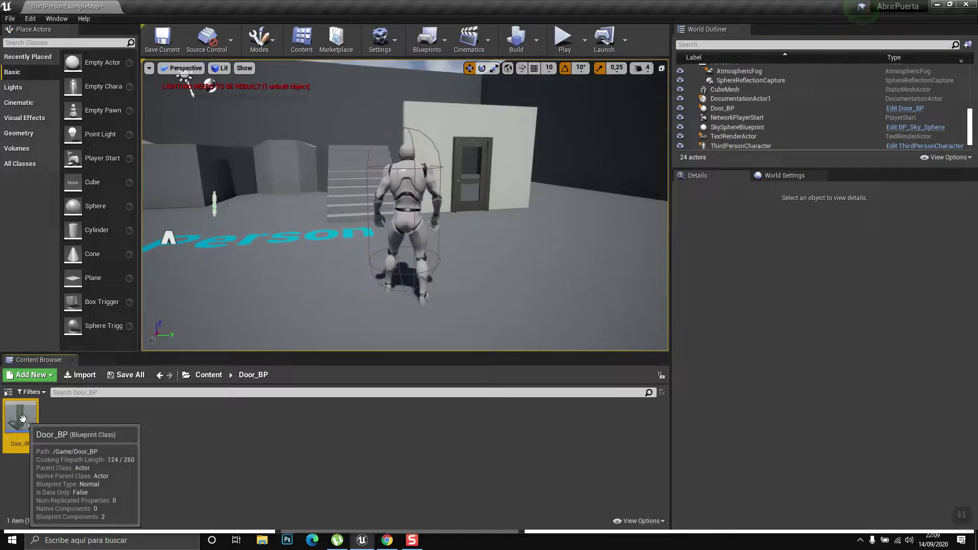
- Open Door_BP and add a key 2 keyboard input event
double_click(20, 417)
mouse_move(382, 308)
right_down()
mouse_move(583, 306)
mouse_move(365, 297)
mouse_move(395, 246)
mouse_move(348, 222)
right_up()
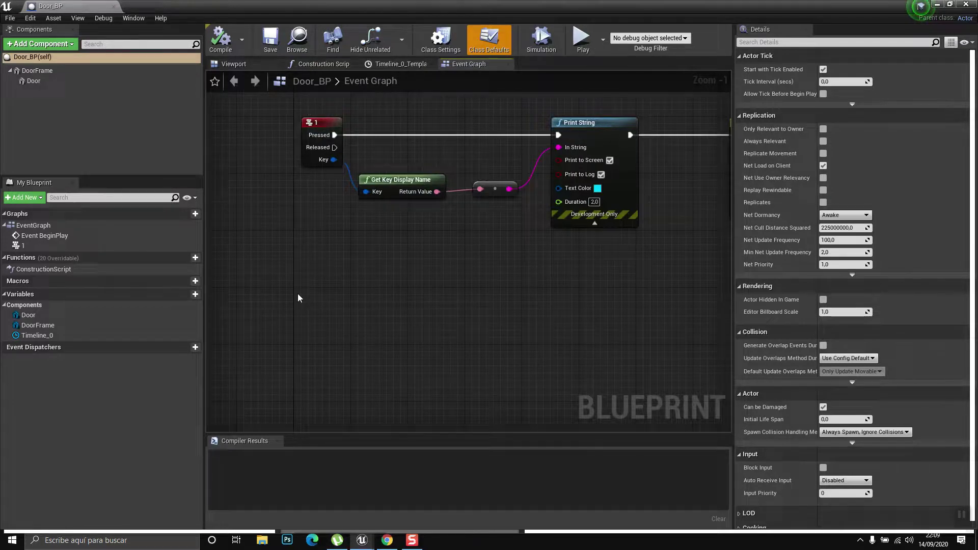
right_click(321, 264)
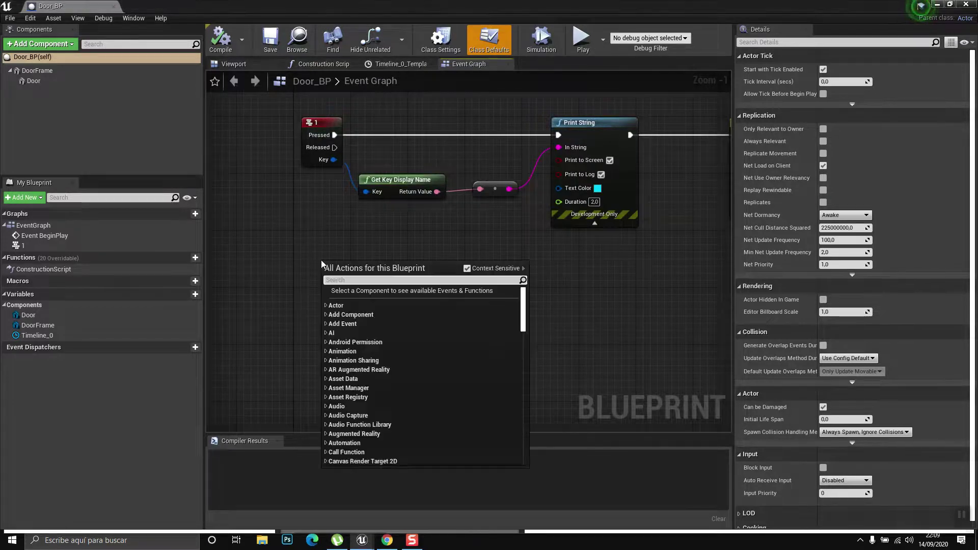
text(2)
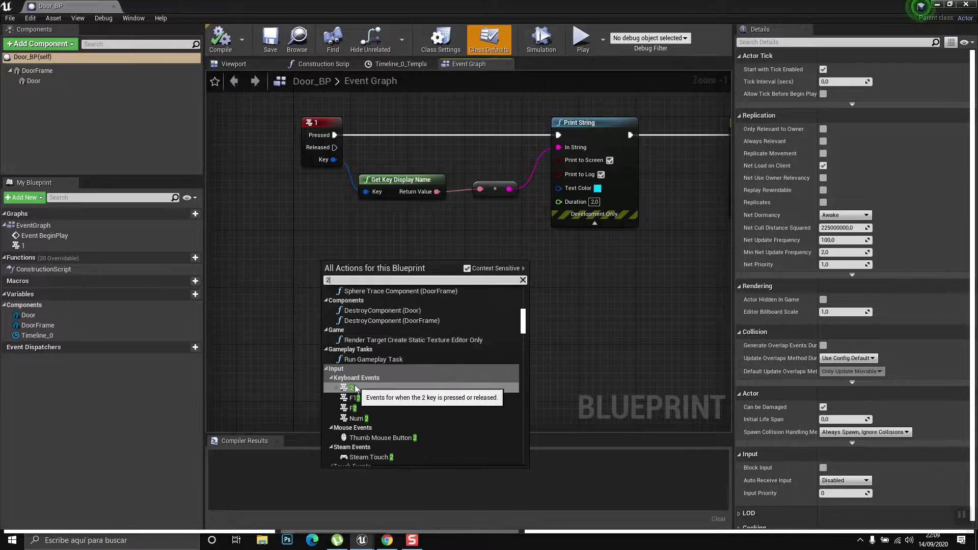
click(359, 378)
- Wire key 2's Pressed to Timeline_0's Reverse and compile Door_BP
drag(356, 277, 652, 283)
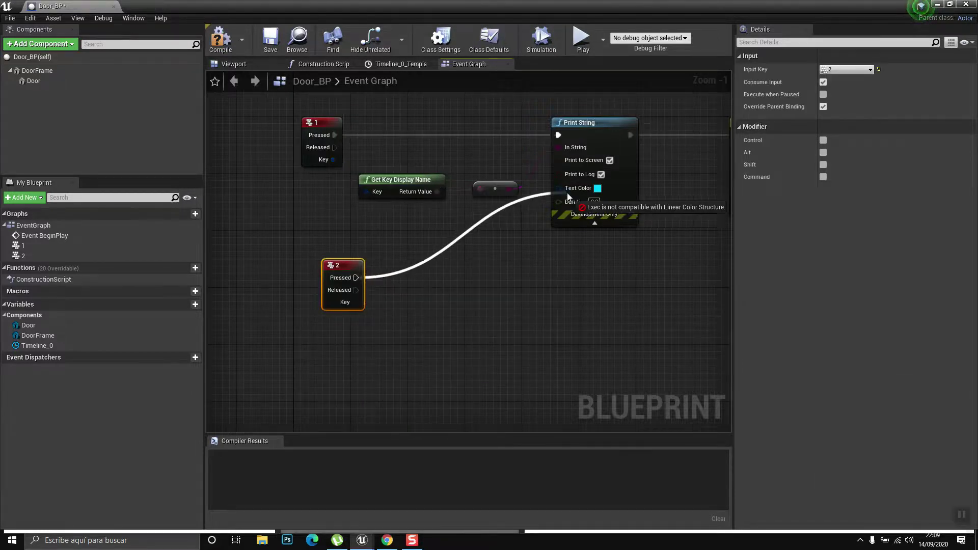
mouse_move(653, 283)
mouse_down()
mouse_move(340, 146)
mouse_move(498, 172)
mouse_up()
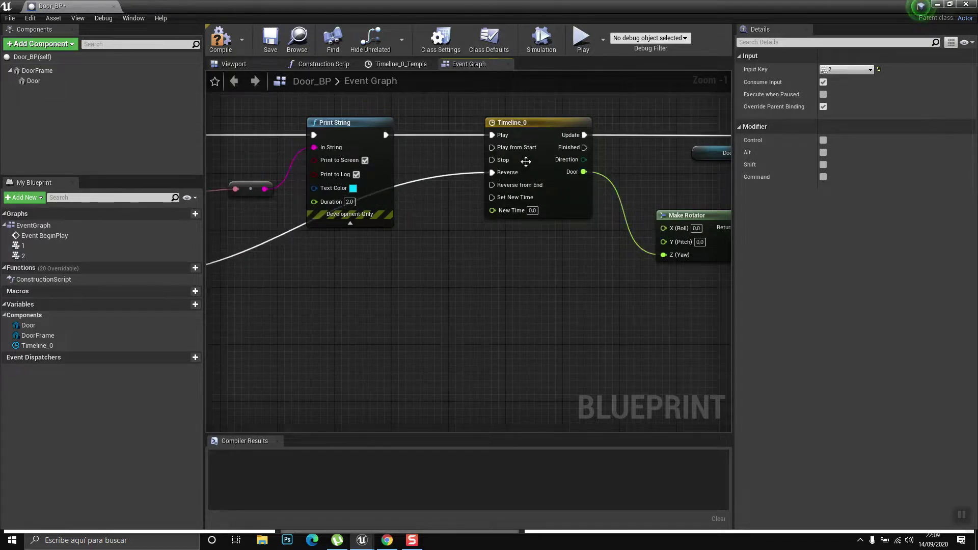
click(271, 40)
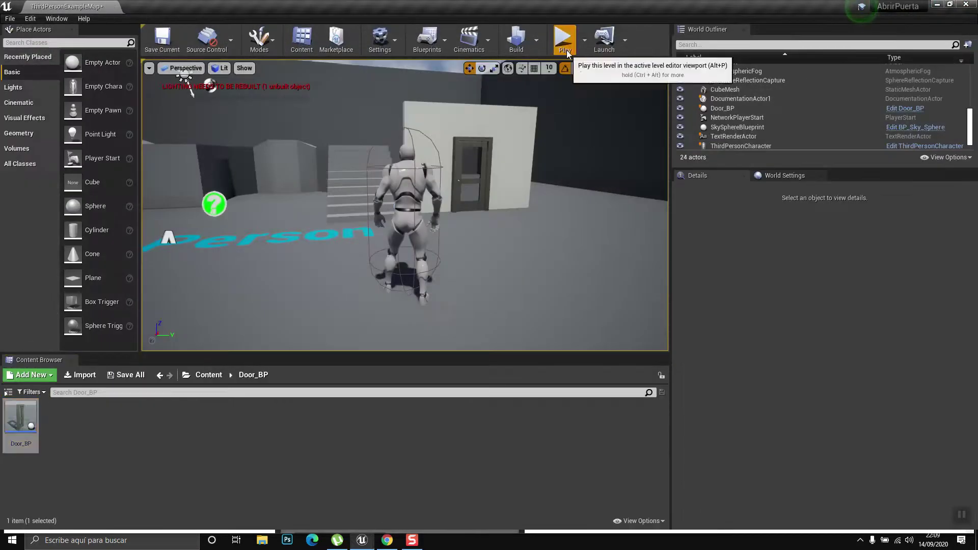
- Play-test the door opening and closing, then reopen Door_BP at the key 2 event
click(563, 38)
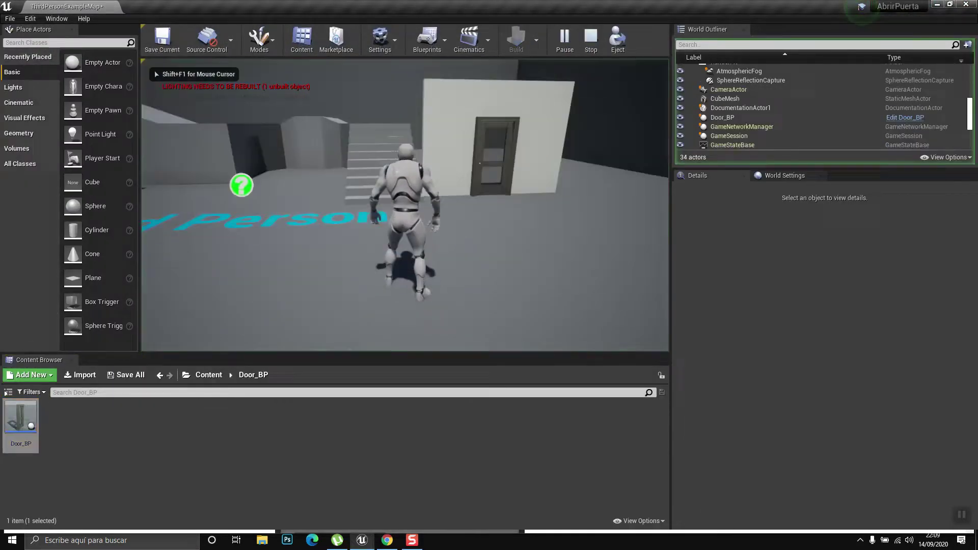
key(e)
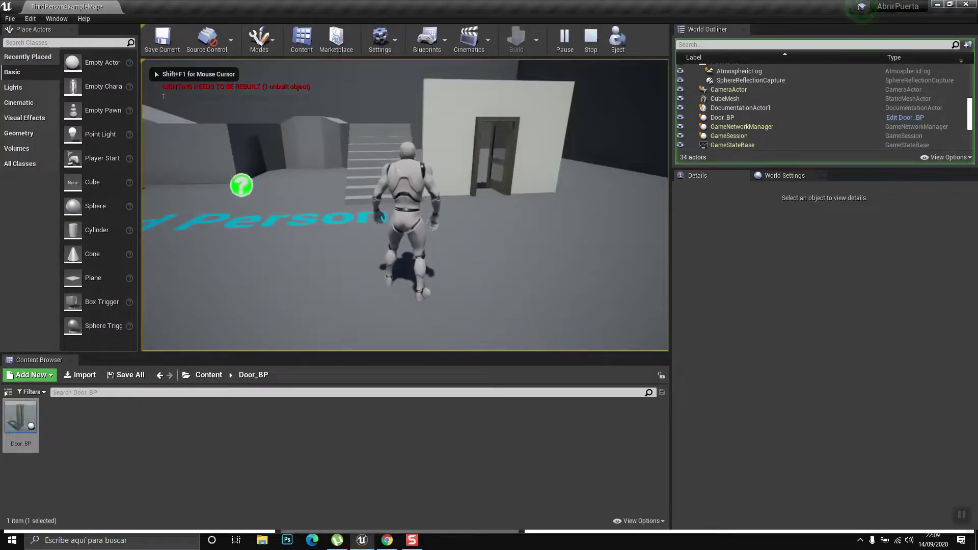
key(Escape)
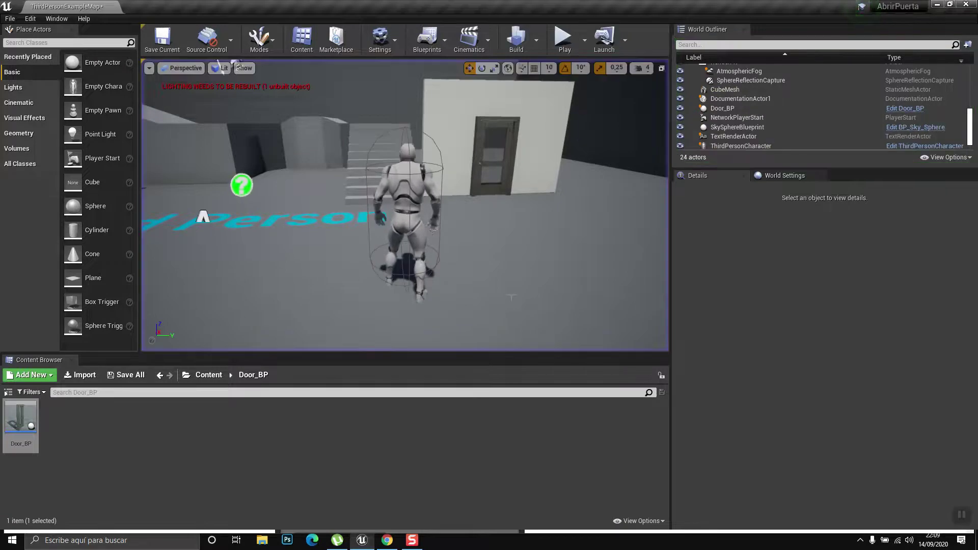
drag(21, 417, 513, 259)
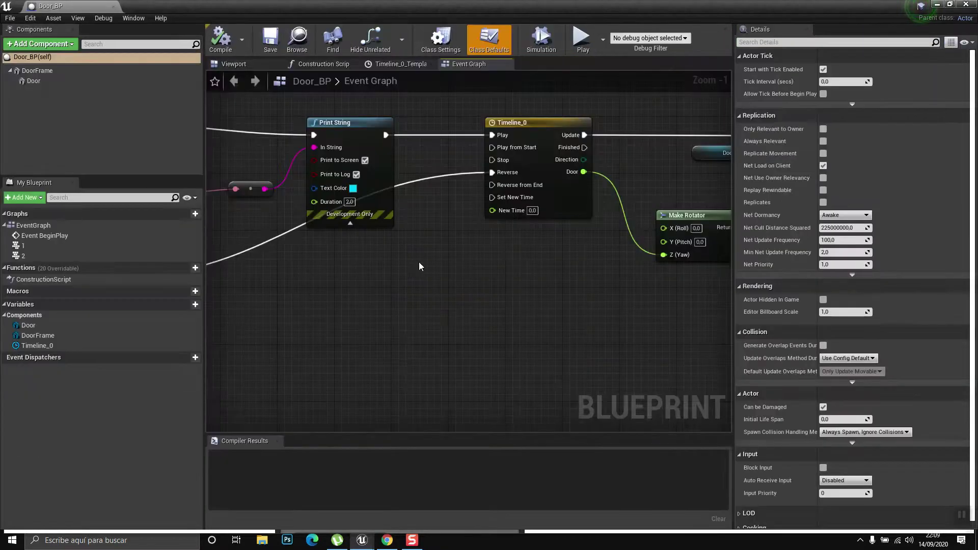
right_drag(420, 265, 509, 237)
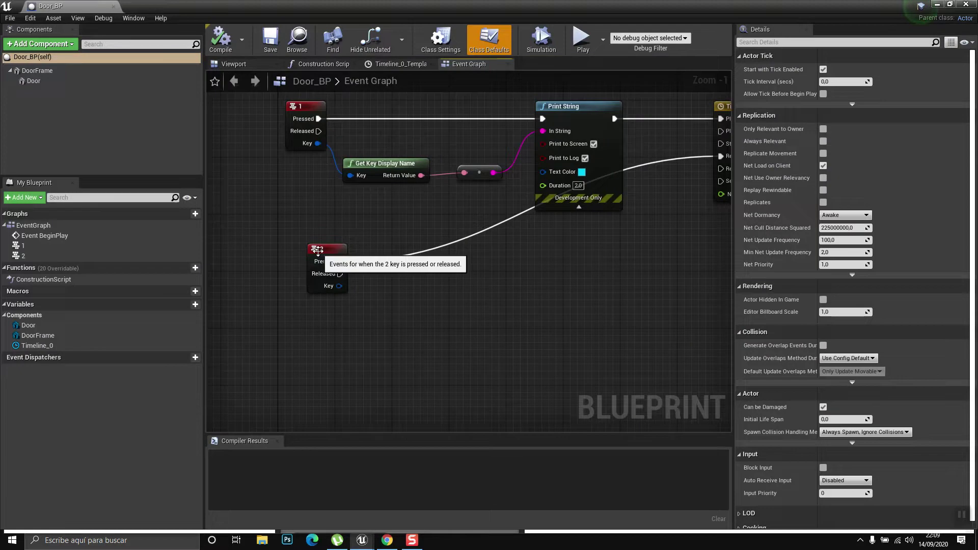
- Delete the key 2 event and add a Flip Flop after key 1's Pressed output
click(317, 250)
key(Delete)
right_drag(323, 97, 533, 139)
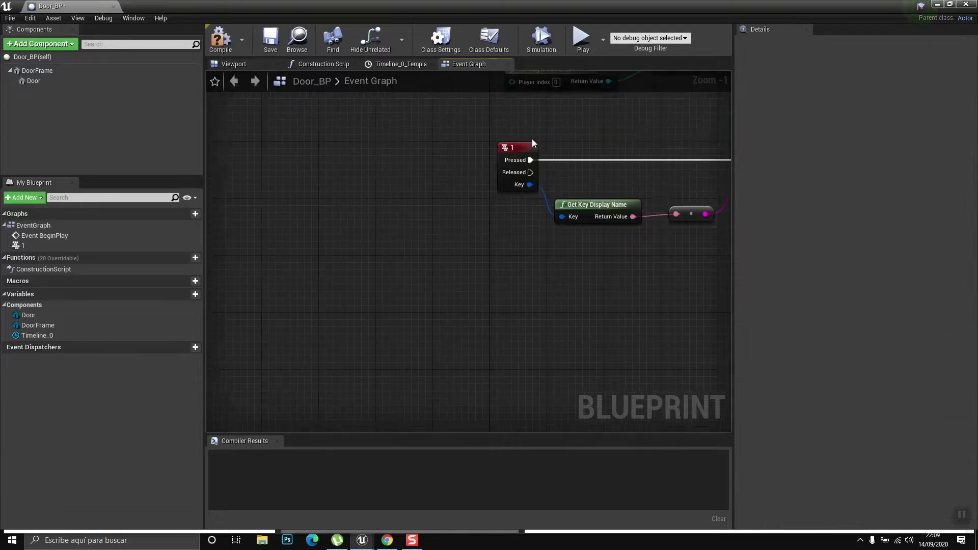
mouse_move(519, 149)
mouse_down()
mouse_move(404, 149)
mouse_move(470, 131)
mouse_up()
text(fli)
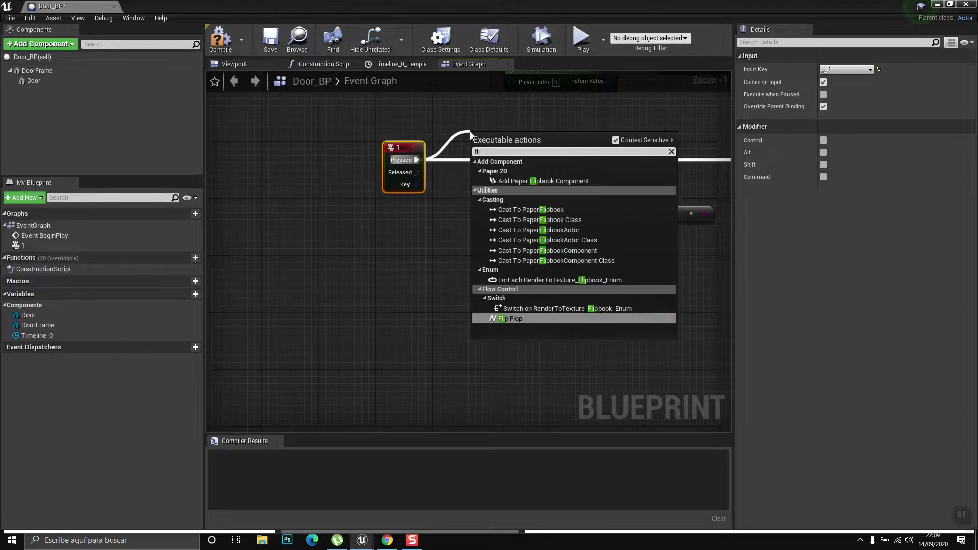
text(p flo)
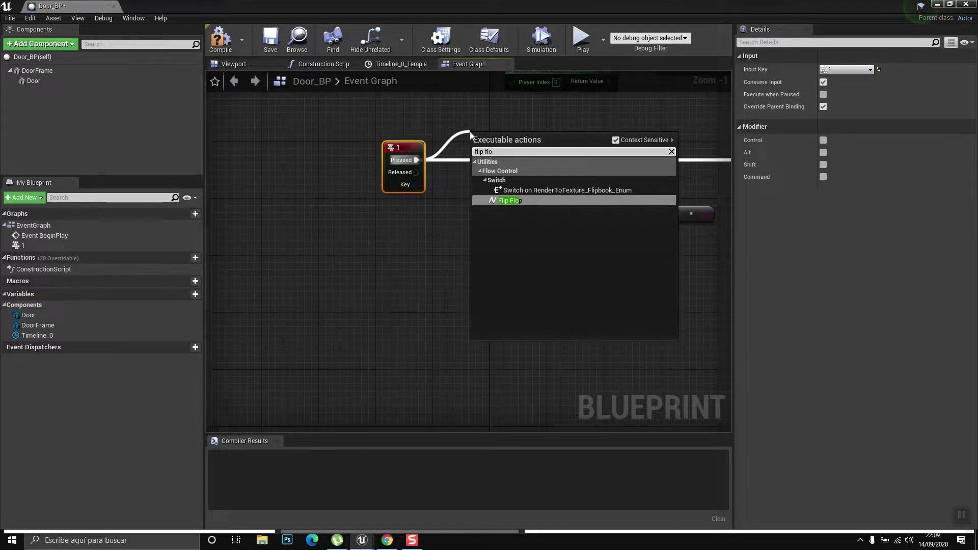
key(Return)
right_drag(493, 262, 335, 265)
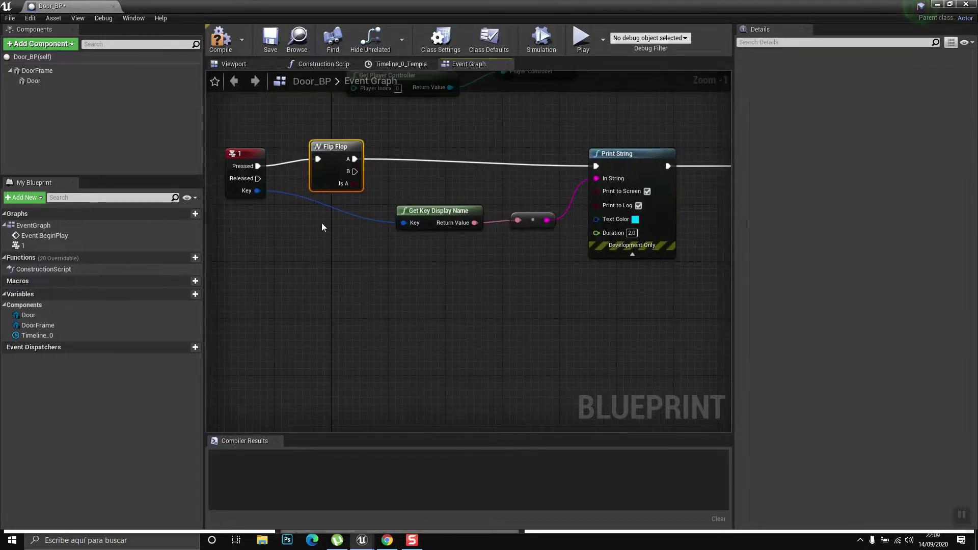
mouse_move(336, 147)
mouse_down()
mouse_move(349, 162)
mouse_move(357, 155)
mouse_up()
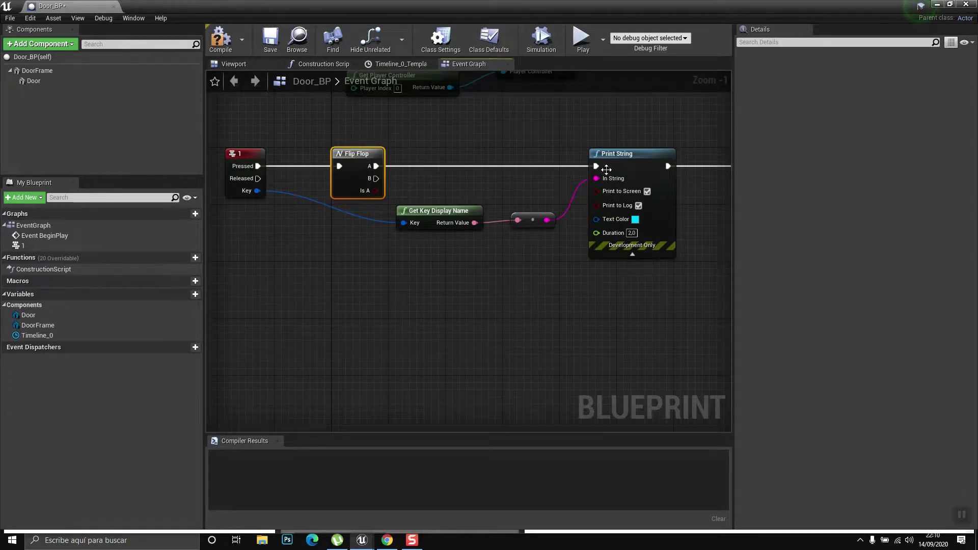
- Connect Flip Flop B to Timeline_0's Reverse, then compile and save Door_BP
right_drag(585, 270, 444, 264)
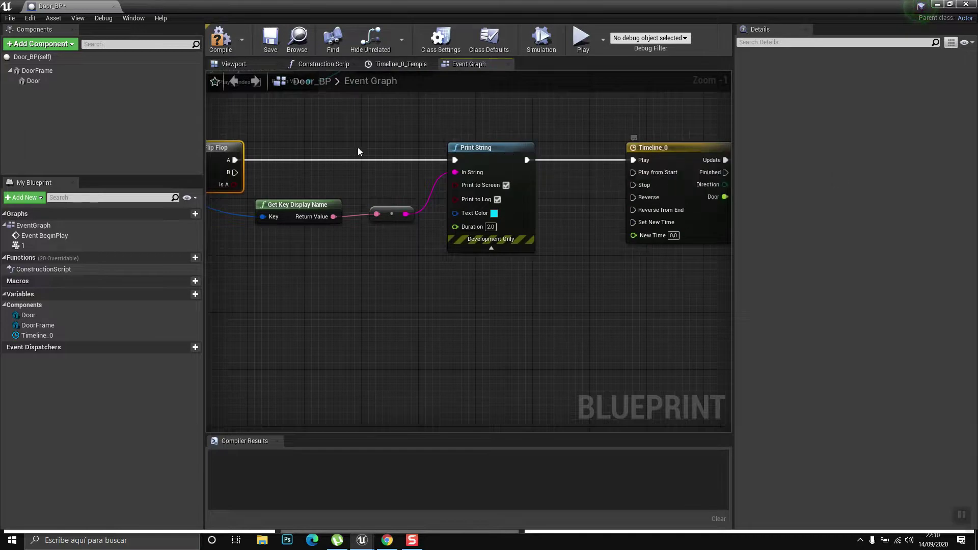
drag(235, 172, 402, 181)
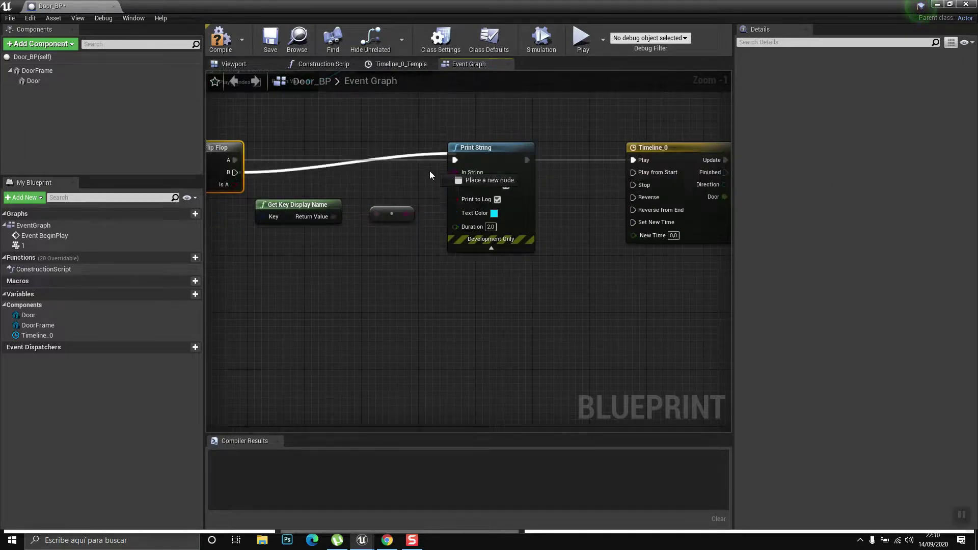
drag(403, 181, 633, 197)
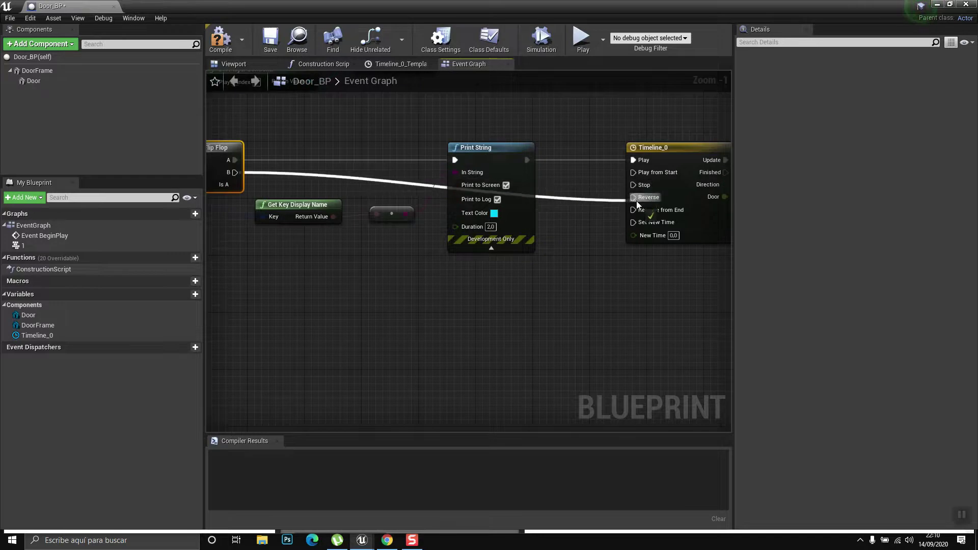
right_drag(563, 258, 733, 259)
click(220, 38)
click(274, 46)
click(974, 5)
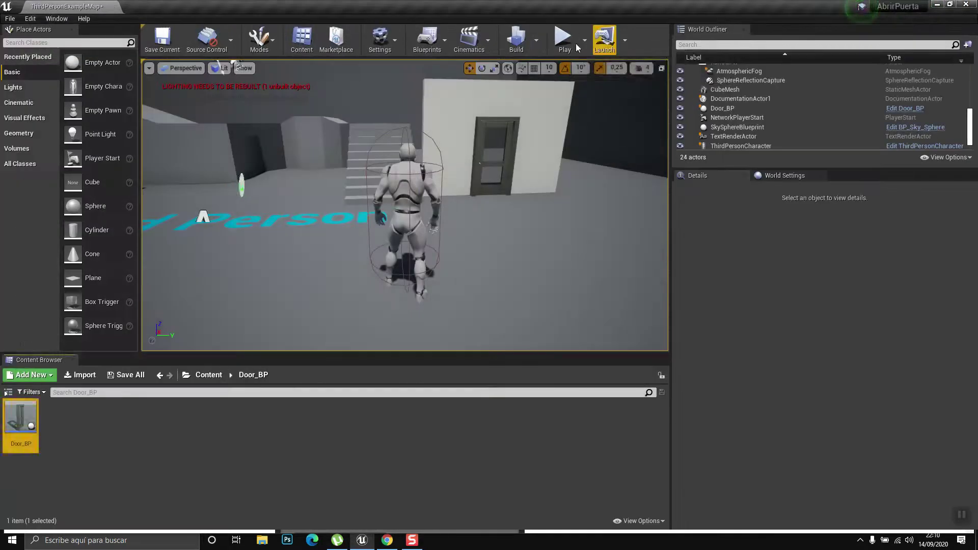
- Swing the door open in play mode, then reopen Door_BP at the door-rotation nodes
click(206, 211)
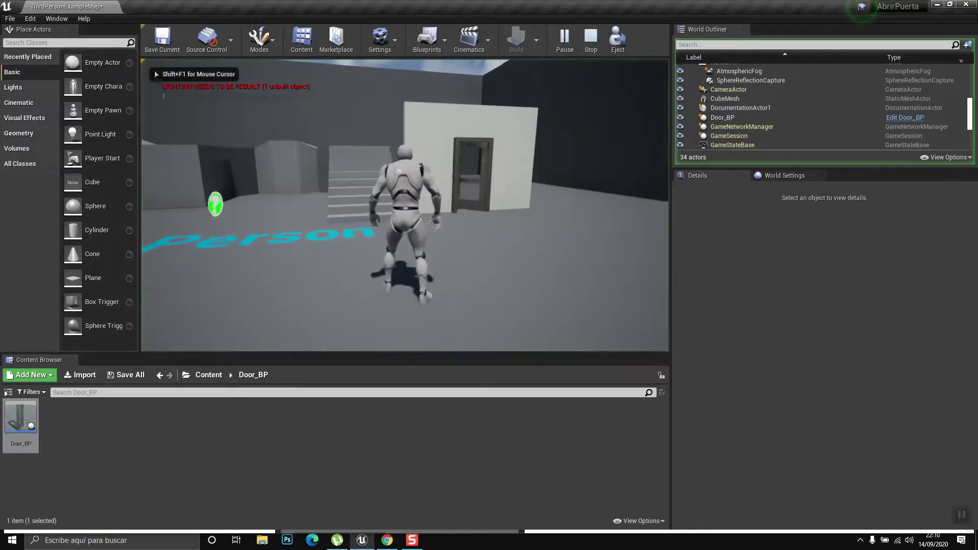
key(e)
key(e)
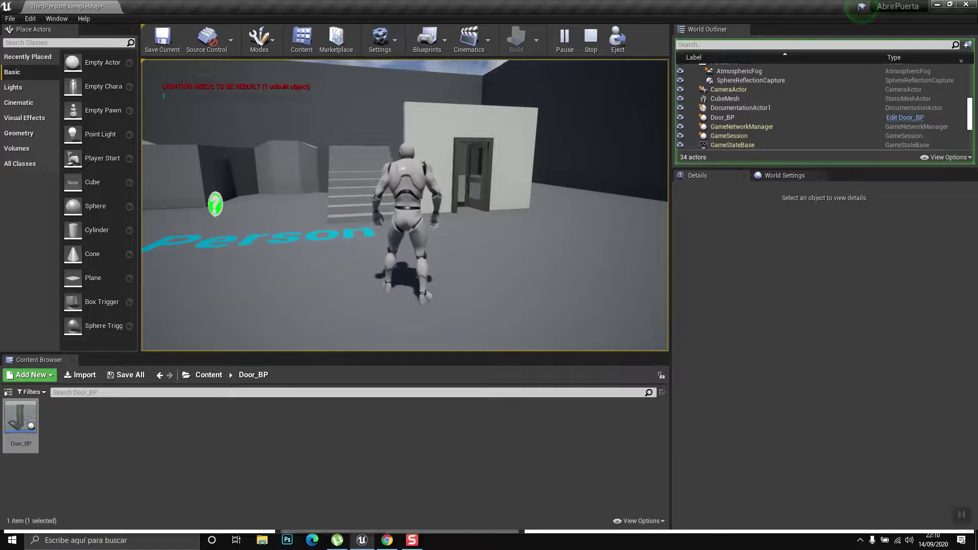
key(Escape)
drag(21, 417, 463, 305)
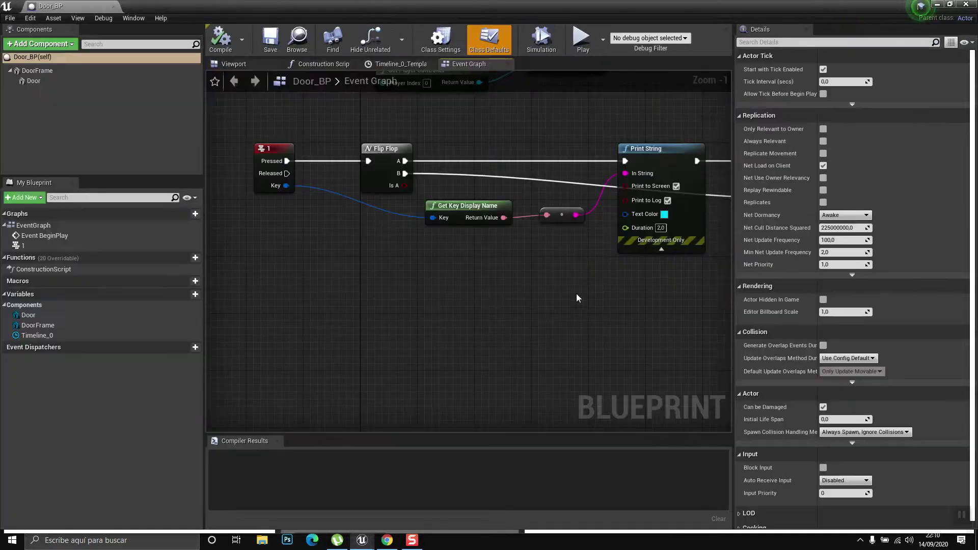
right_drag(576, 293, 357, 294)
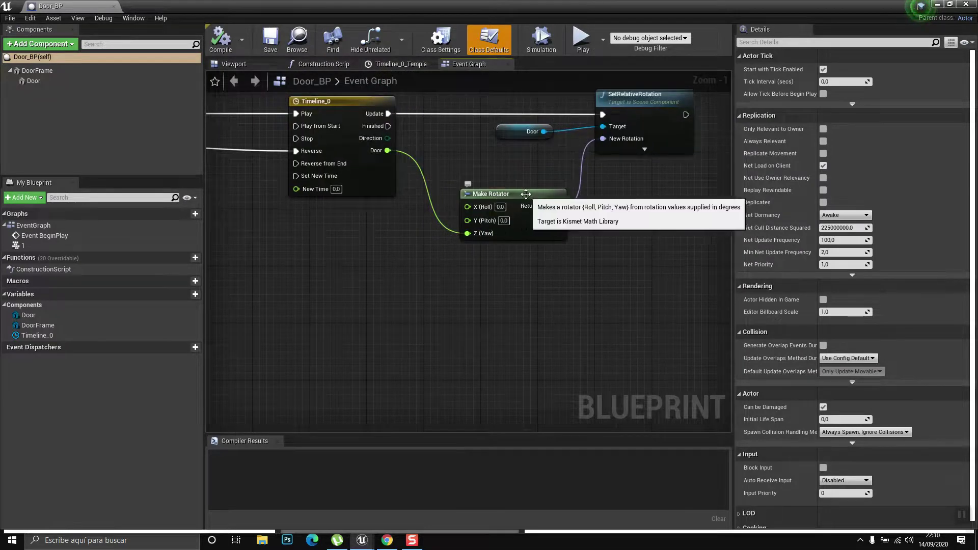
- Move Make Rotator lower and shift SetRelativeRotation and the Door node further right
drag(526, 194, 504, 251)
right_drag(620, 240, 433, 313)
drag(550, 131, 293, 258)
drag(459, 172, 701, 165)
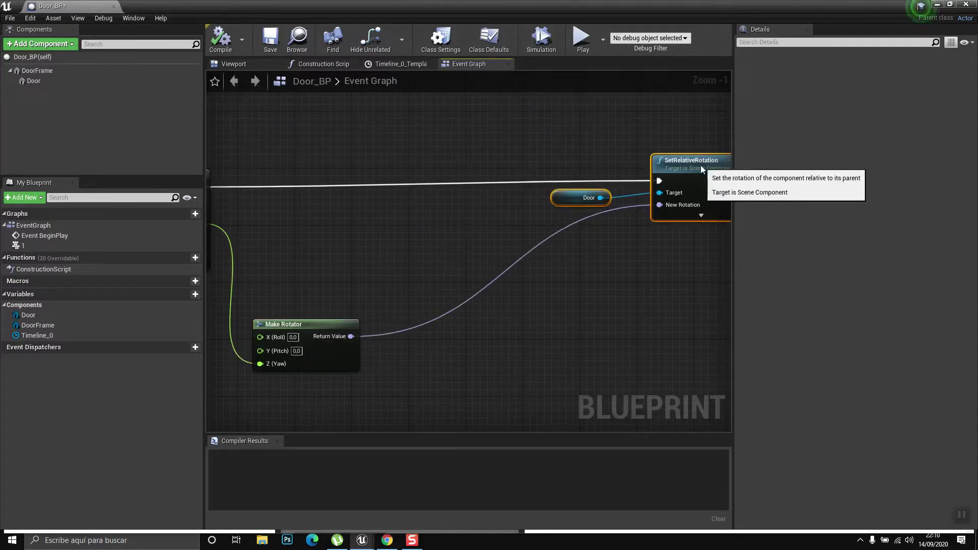
right_drag(219, 186, 396, 185)
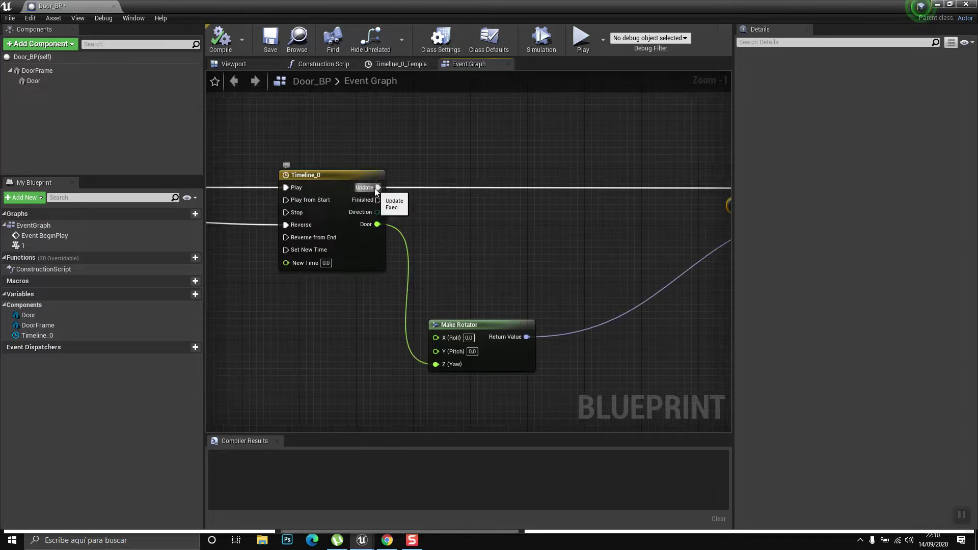
right_drag(512, 260, 417, 251)
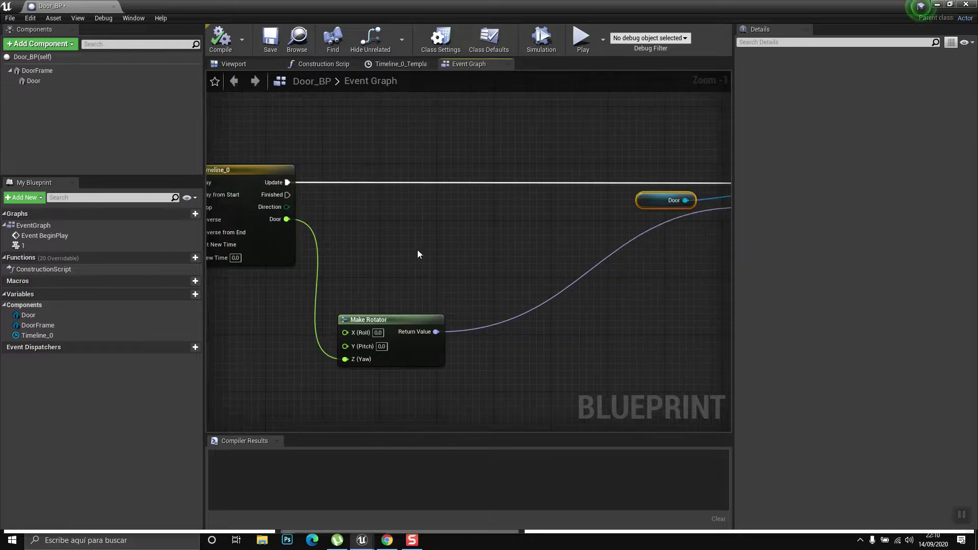
- Add a Get Play Rate node from Timeline_0's Update, then delete it
drag(287, 182, 388, 152)
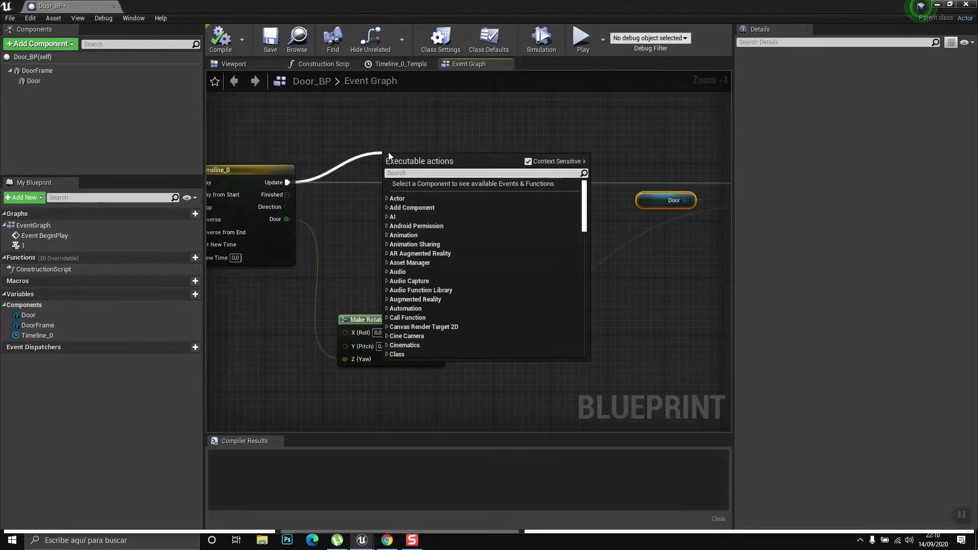
text(time)
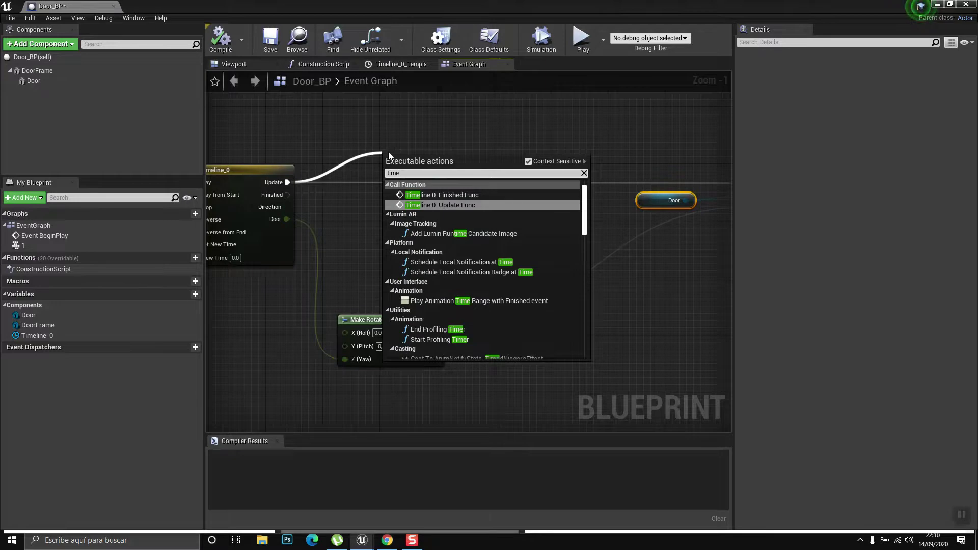
text(line)
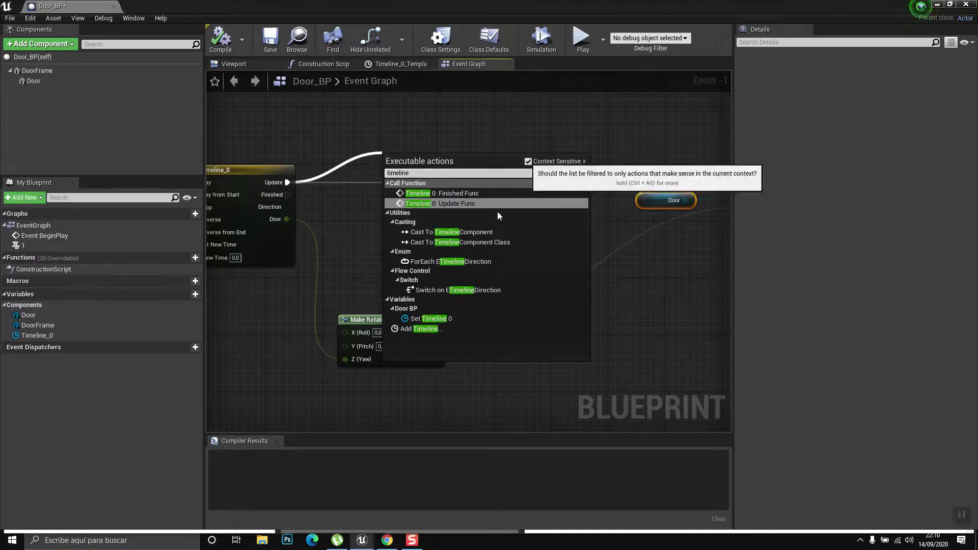
click(527, 162)
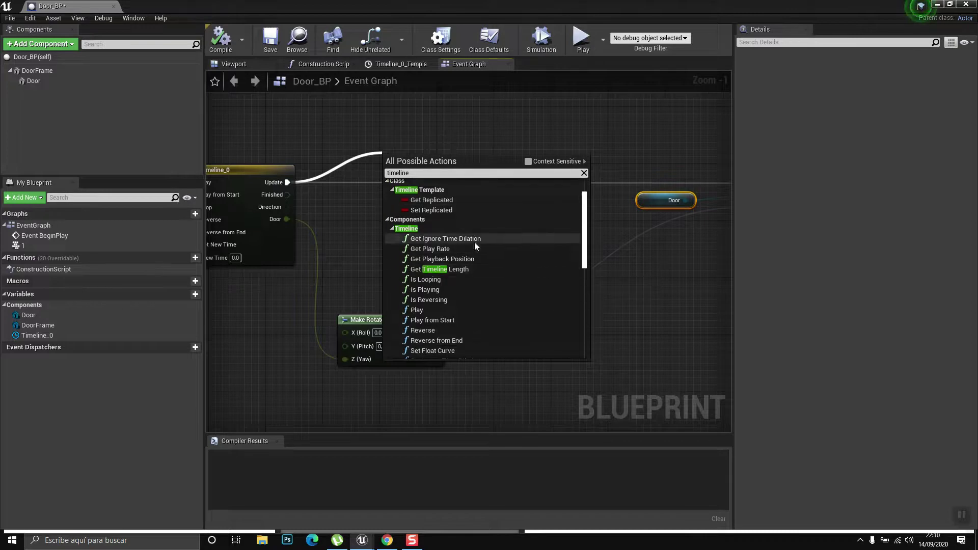
click(464, 249)
drag(450, 153, 436, 237)
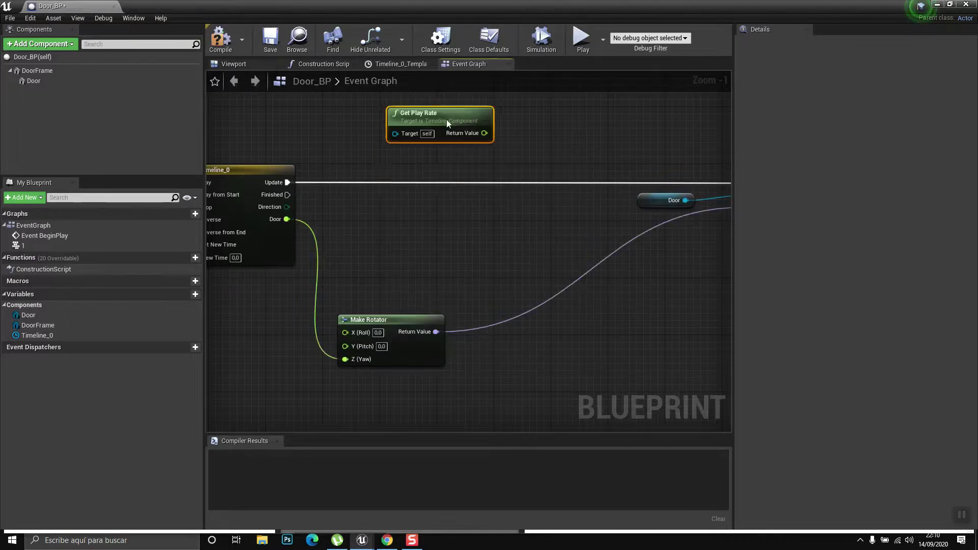
mouse_move(502, 240)
right_down()
mouse_move(494, 188)
mouse_move(607, 203)
right_up()
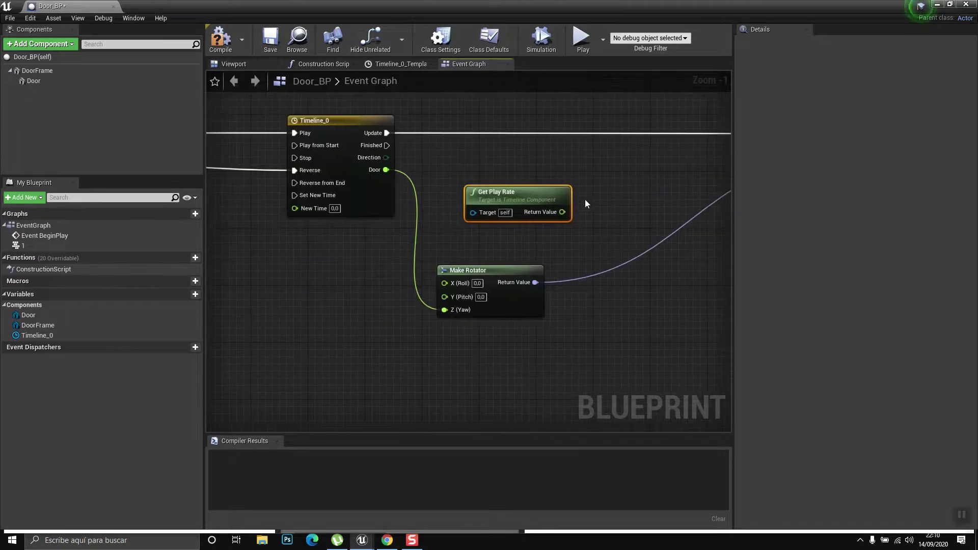
key(Delete)
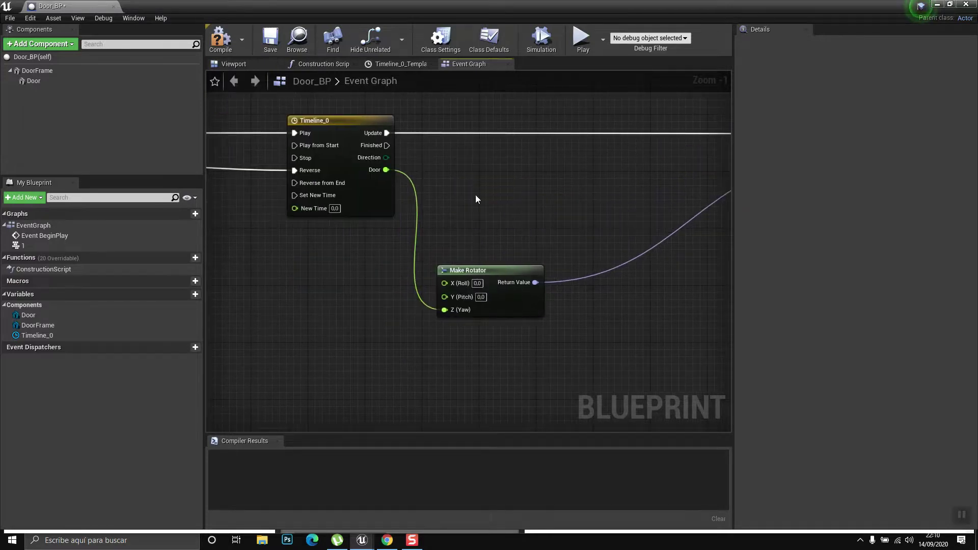
- Add a Set Play Rate (Timeline) node above Make Rotator
right_click(477, 199)
text(set p)
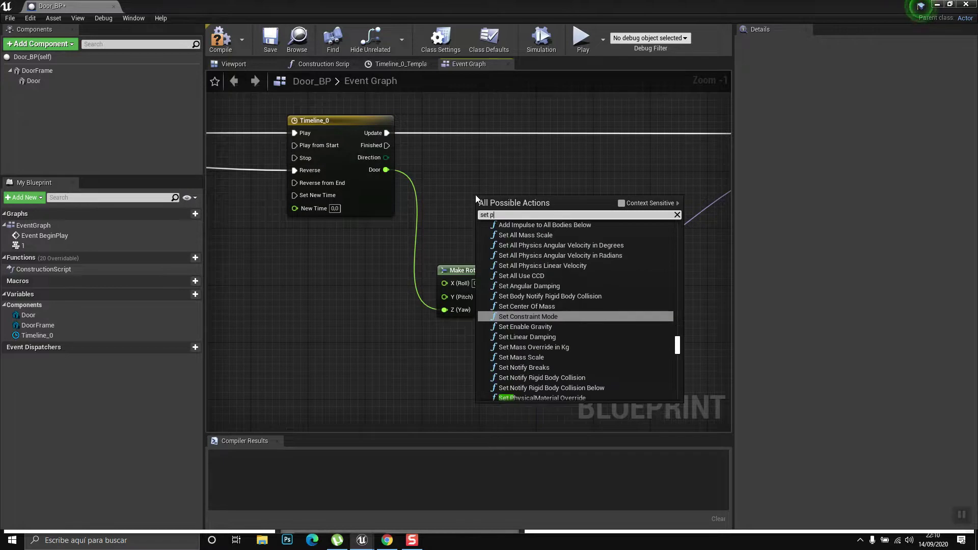
text(layrate t)
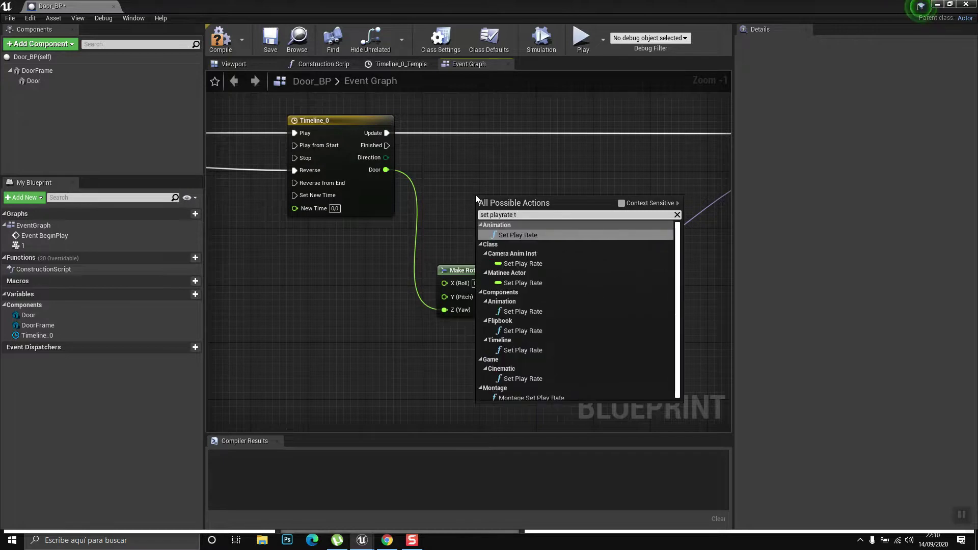
text(ime)
click(512, 245)
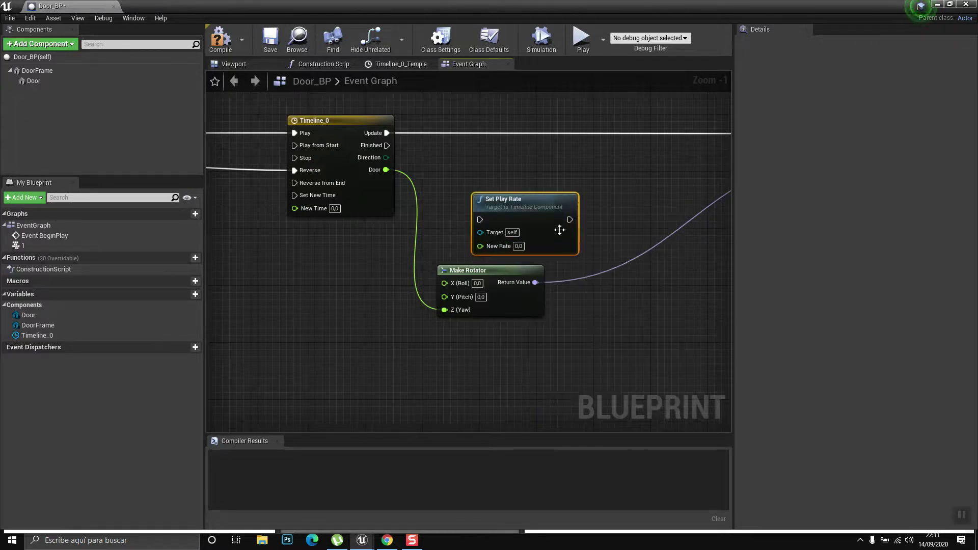
drag(509, 194, 558, 145)
- Wire Timeline_0's Update through Set Play Rate into SetRelativeRotation
right_drag(516, 195, 349, 238)
drag(221, 176, 365, 212)
drag(454, 213, 678, 177)
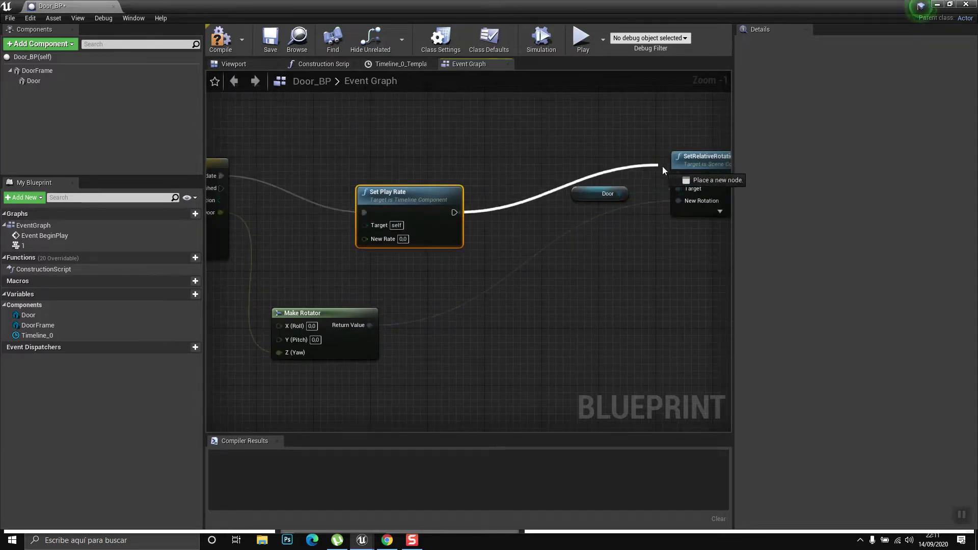
drag(402, 193, 422, 159)
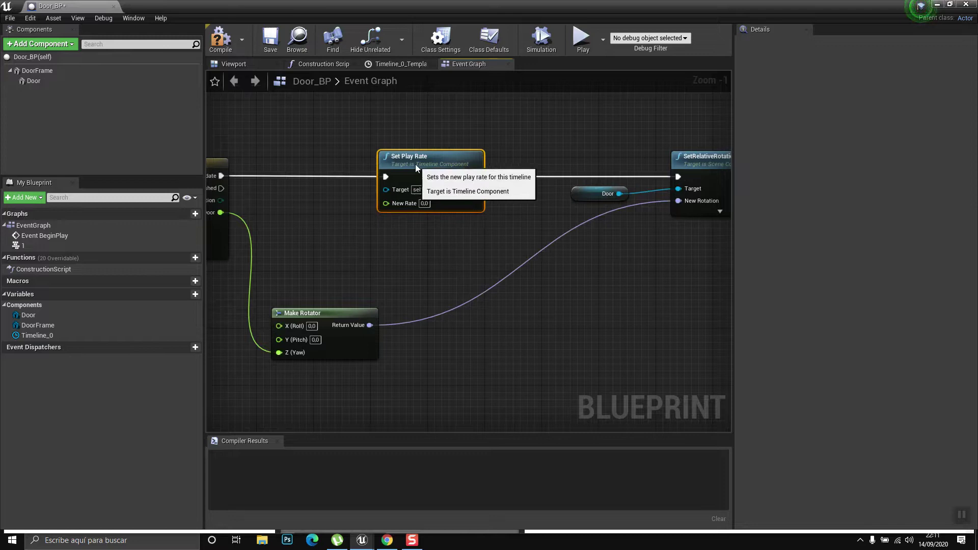
right_drag(351, 227, 465, 205)
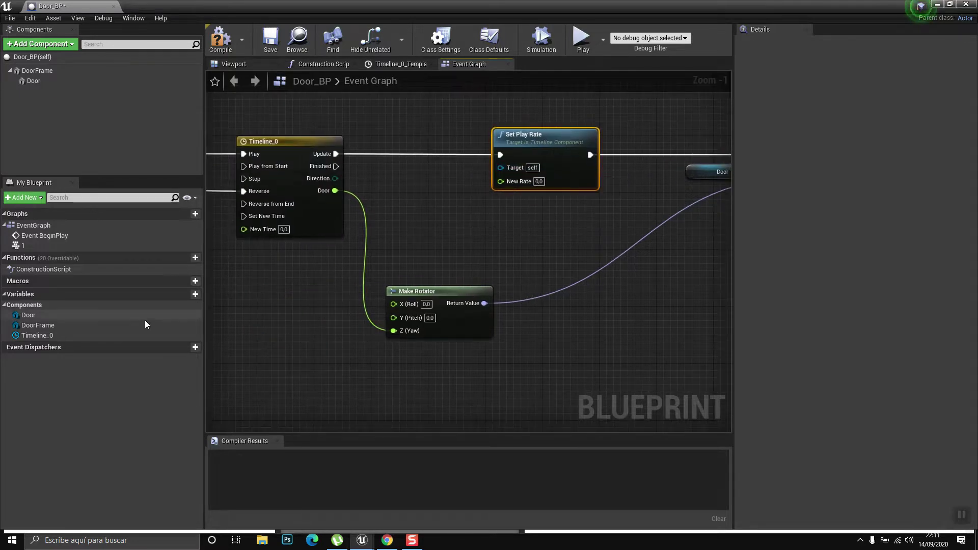
drag(38, 335, 414, 183)
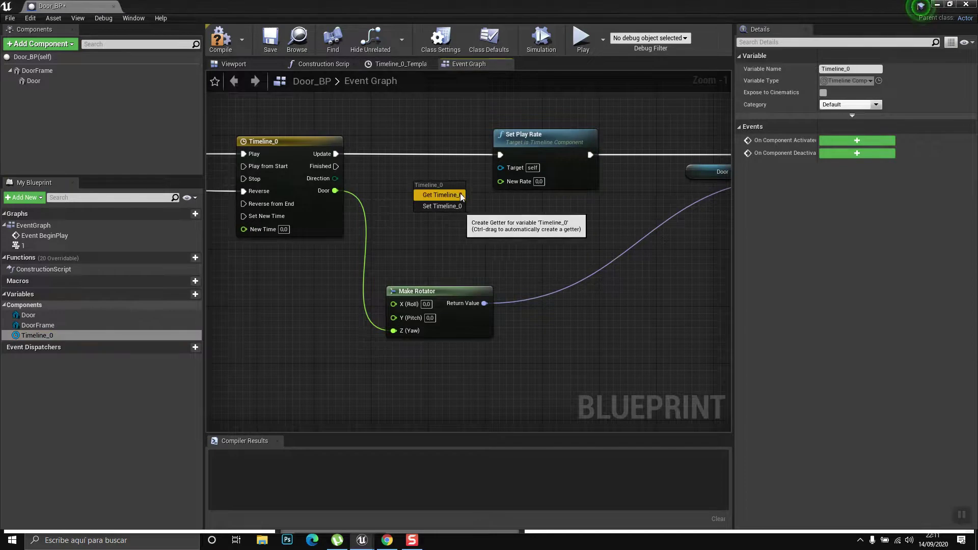
- Add a Get Timeline_0 node feeding Set Play Rate's Target
click(440, 196)
drag(463, 186, 500, 167)
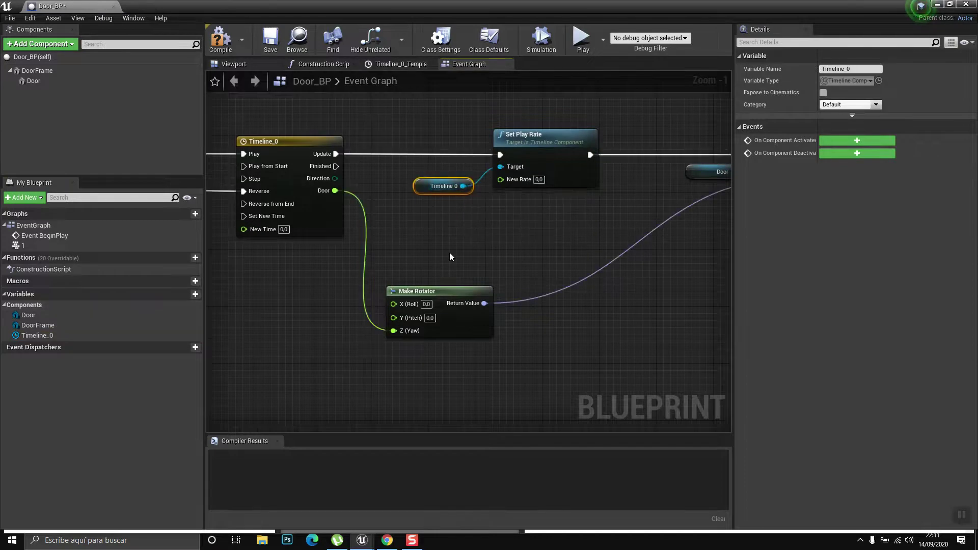
right_drag(449, 252, 515, 205)
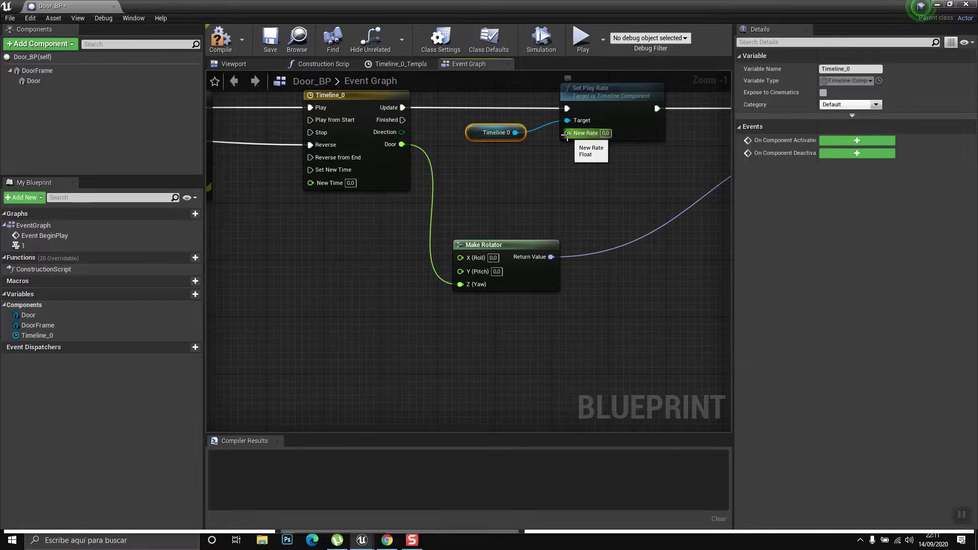
- Try entering 1/3 as New Rate, then clear it, leaving New Rate at 0.0
drag(566, 134, 534, 176)
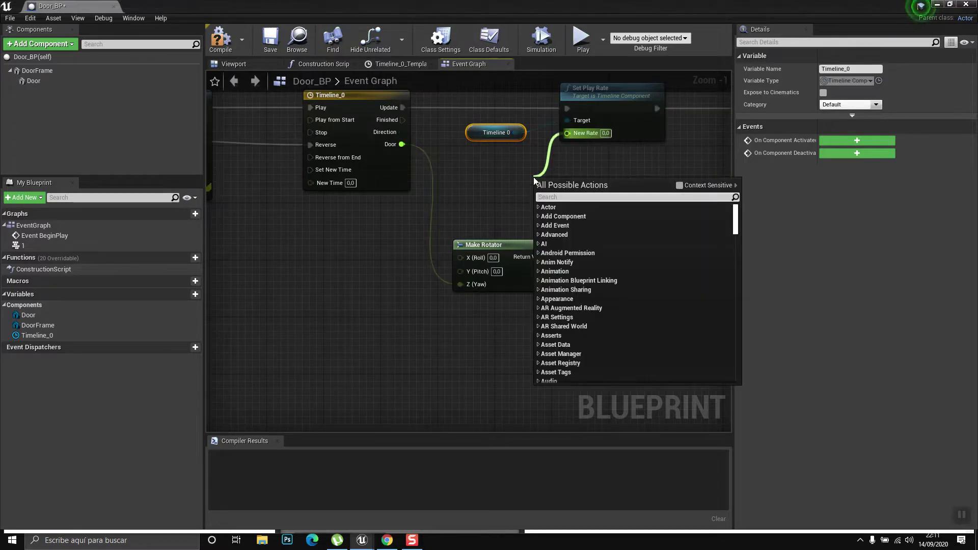
click(477, 186)
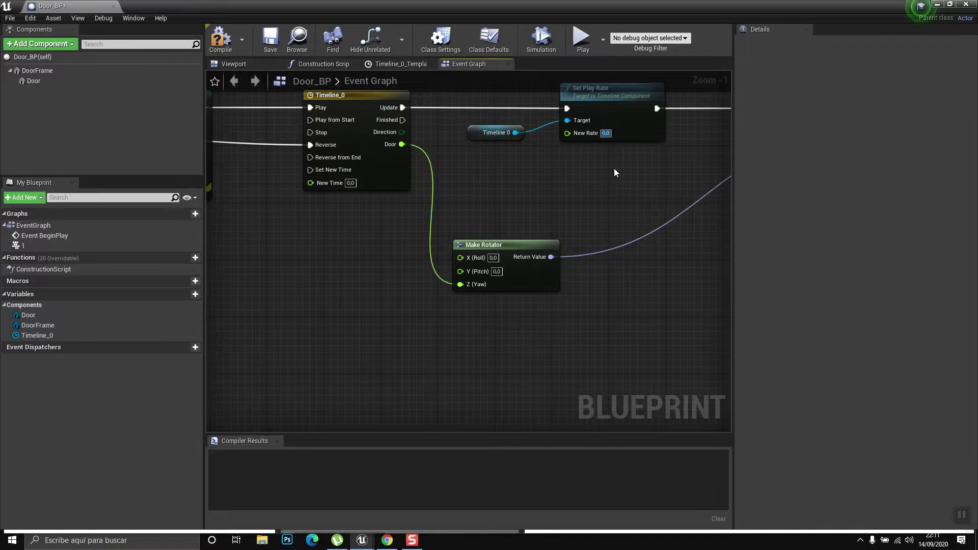
text(1/3)
key(BackSpace)
key(BackSpace)
key(BackSpace)
mouse_move(570, 179)
right_down()
mouse_move(440, 242)
mouse_move(485, 195)
right_up()
drag(468, 185, 464, 176)
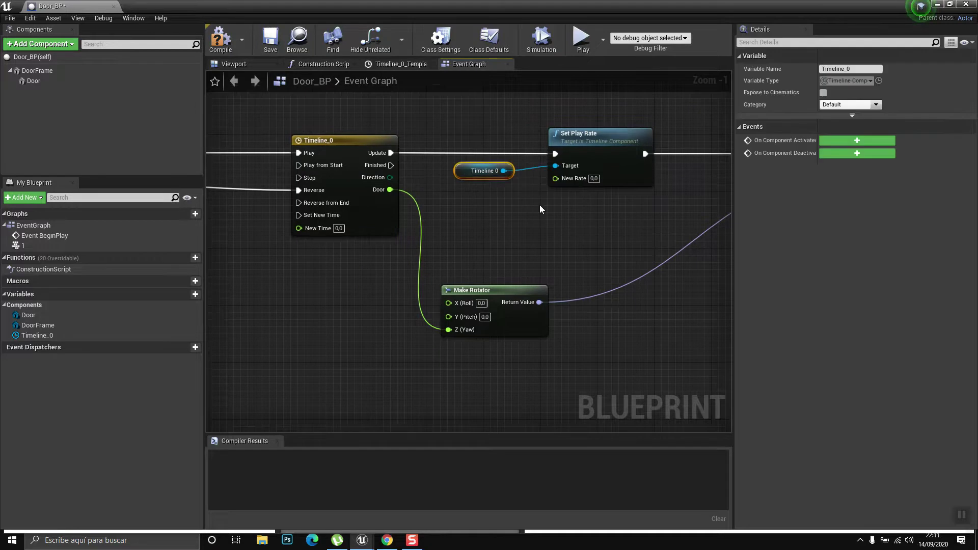
right_drag(539, 206, 602, 202)
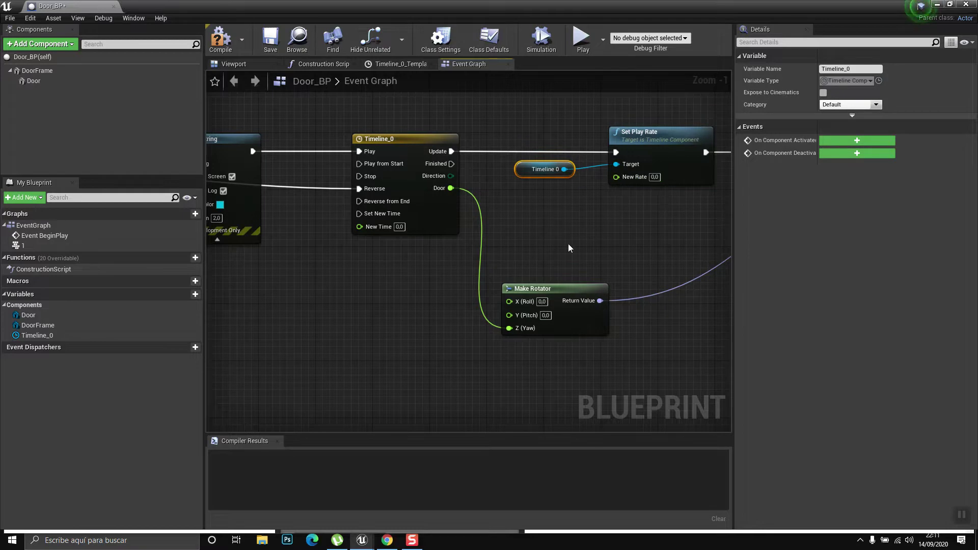
right_drag(616, 207, 599, 176)
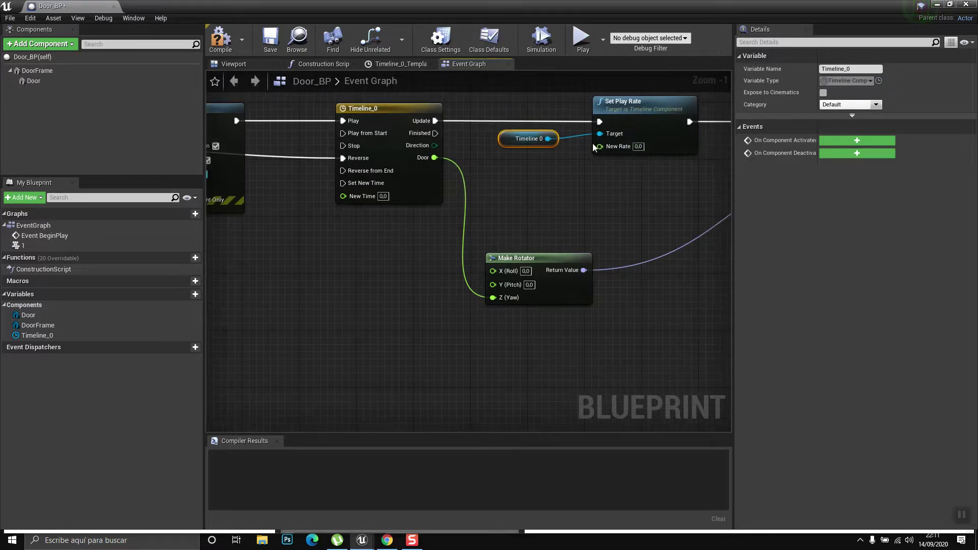
- Add a float / float node and wire its result into Set Play Rate's New Rate
right_click(551, 184)
text(float)
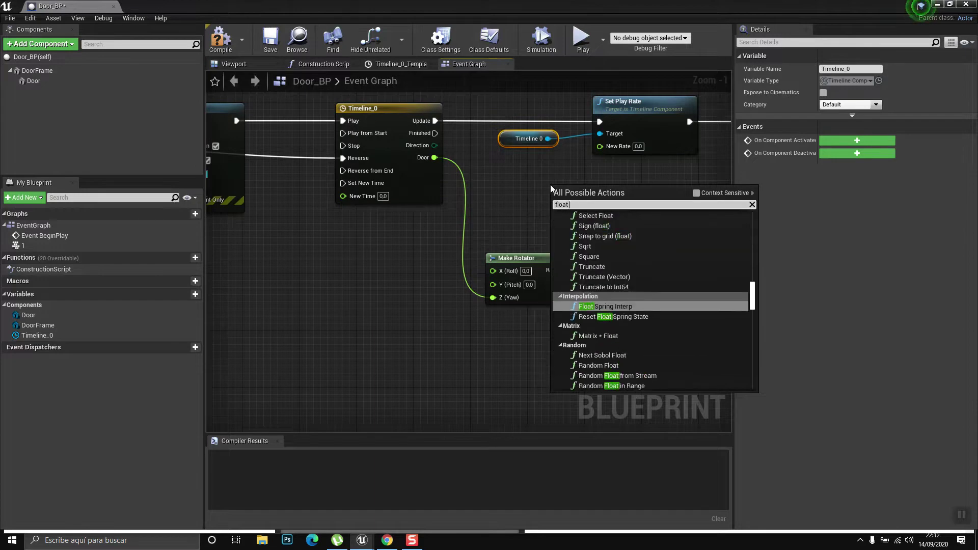
text( /)
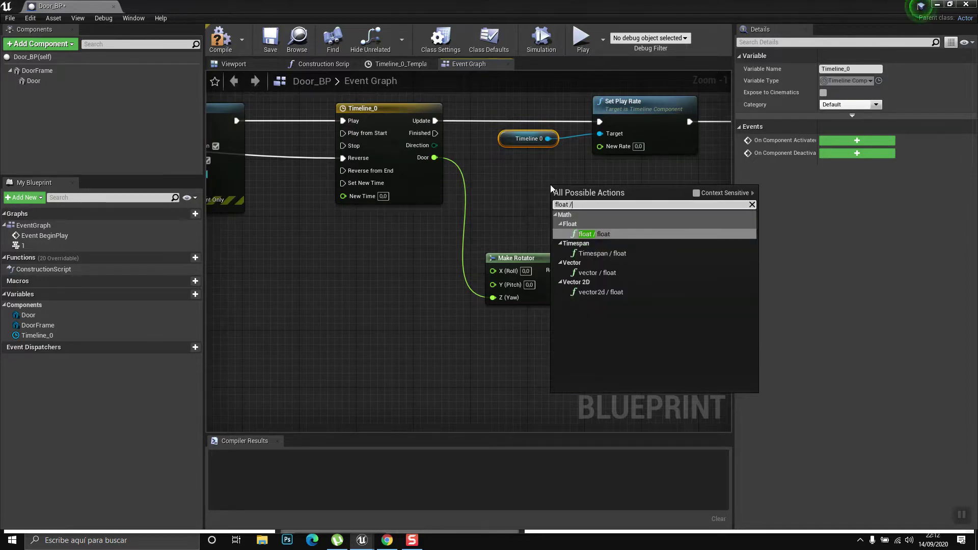
key(Return)
drag(597, 190, 568, 196)
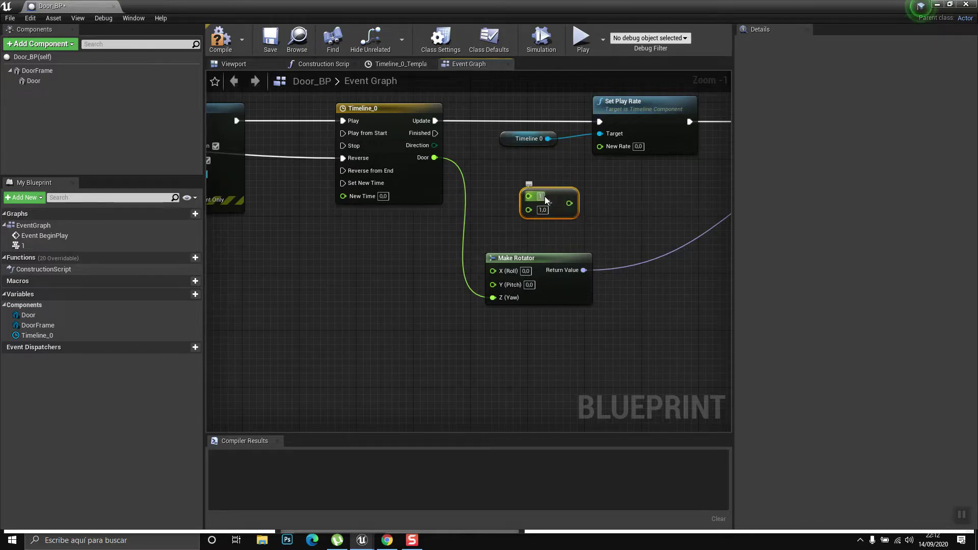
drag(570, 204, 600, 146)
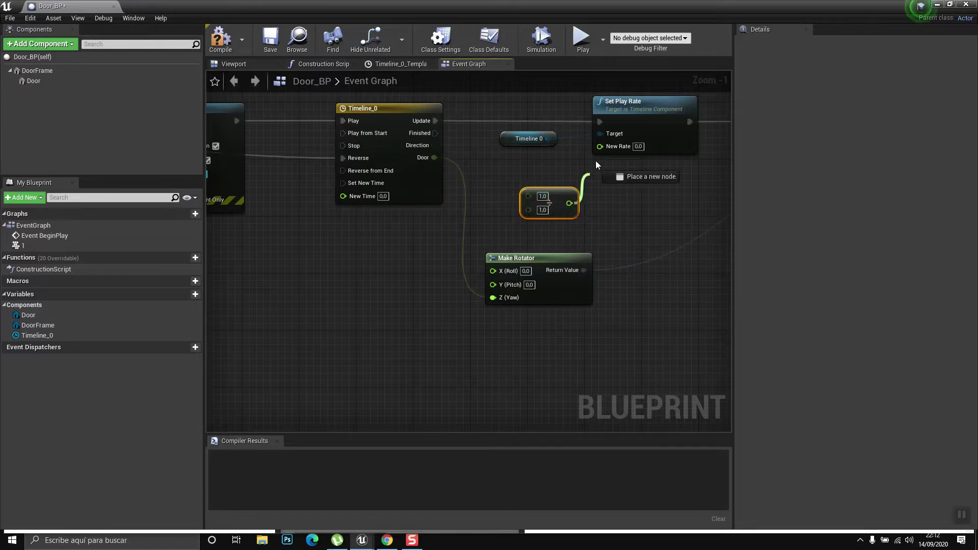
drag(576, 195, 590, 188)
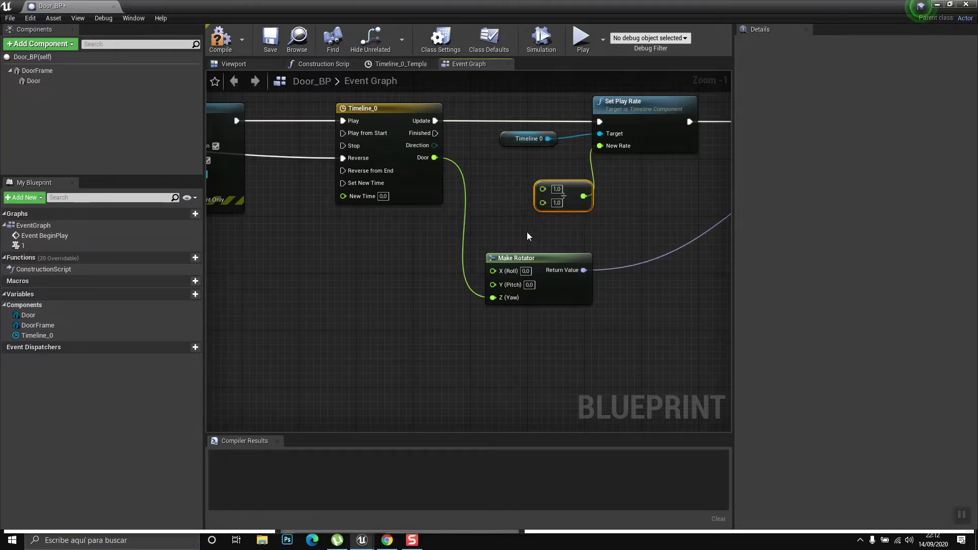
right_drag(542, 202, 618, 187)
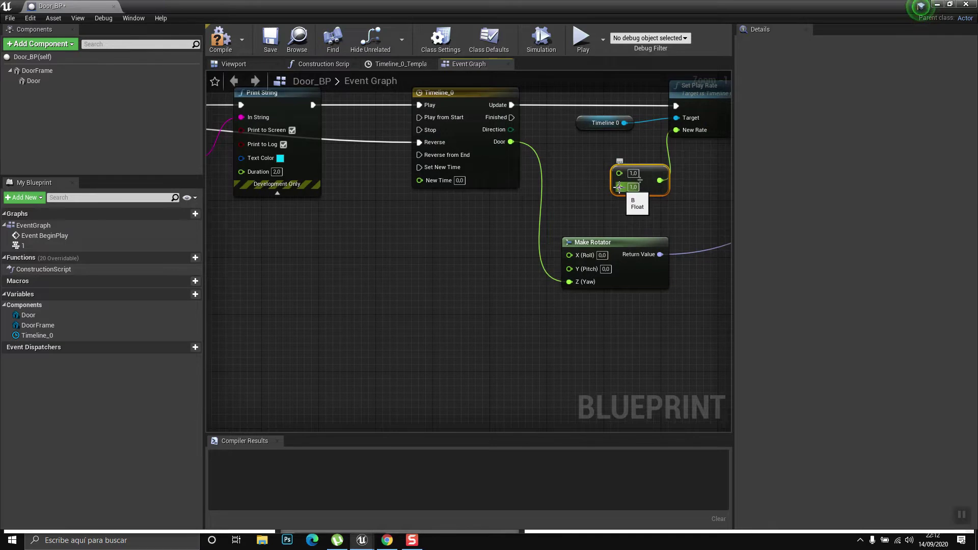
- Promote the division's B input to a float variable named Velocidad
right_click(619, 188)
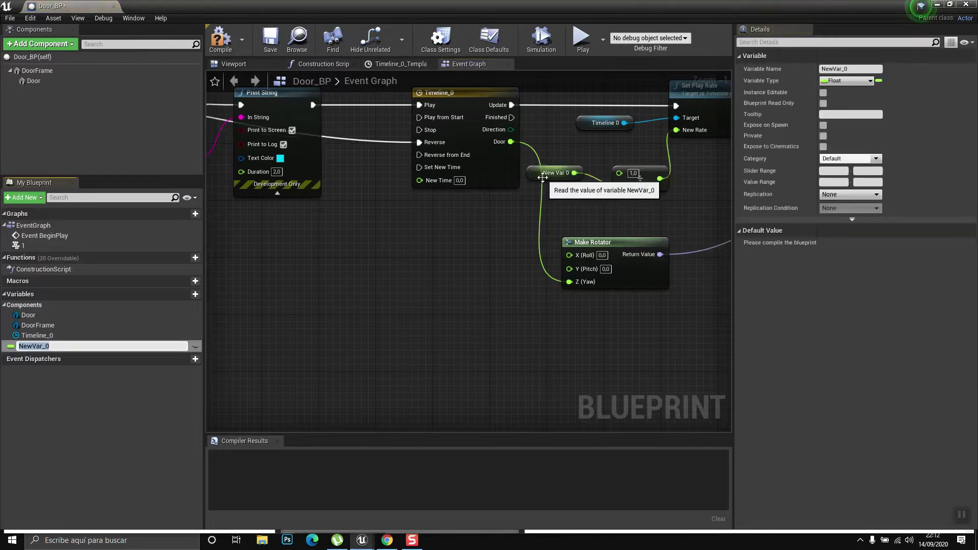
drag(558, 173, 572, 208)
click(865, 69)
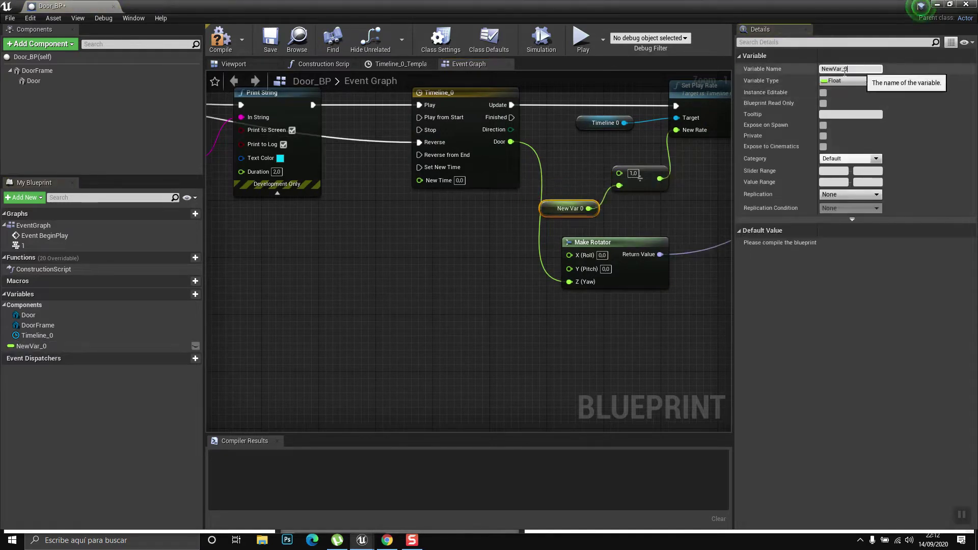
text(Velocidad)
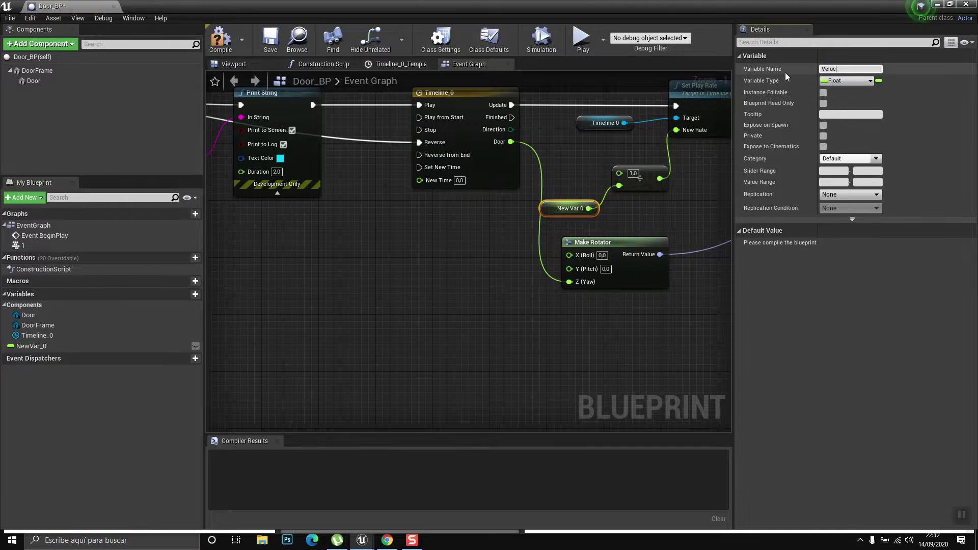
key(Return)
- Compile and save Door_BP, close the editor, and select the door in the level
click(220, 39)
click(270, 46)
click(965, 4)
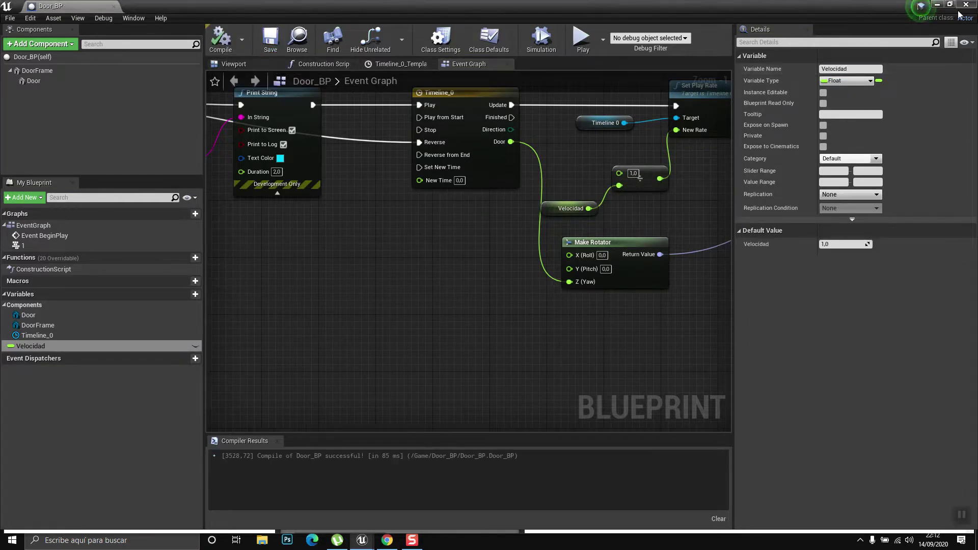
click(722, 108)
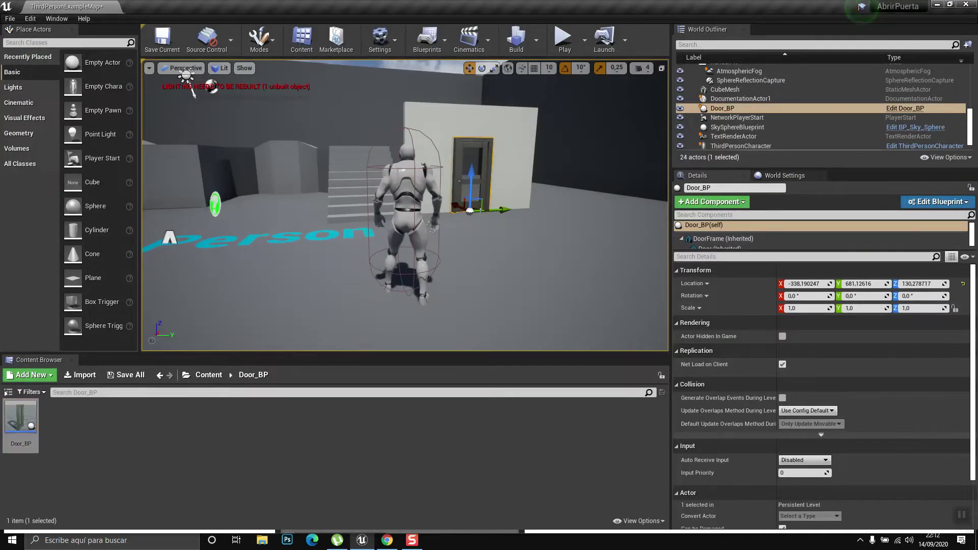
- Make Velocidad instance-editable in Door_BP, compile and save, then set the placed door's Velocidad to 2
scroll(523, 254, up, 8)
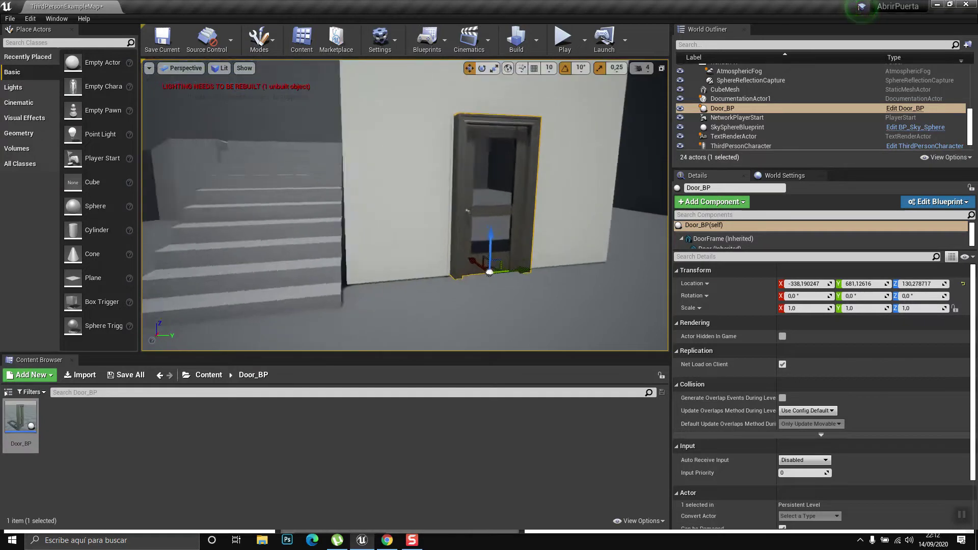
double_click(21, 420)
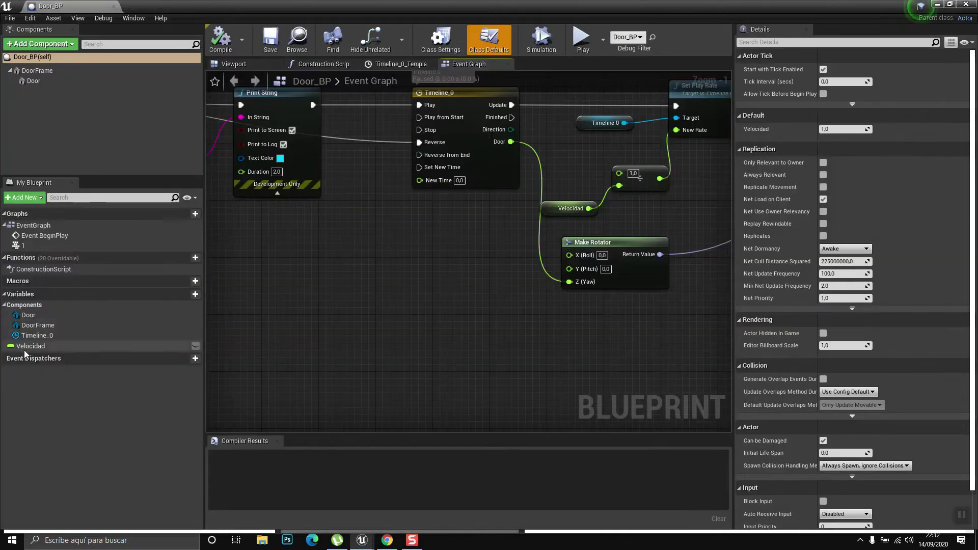
click(195, 345)
click(220, 38)
click(268, 44)
click(966, 5)
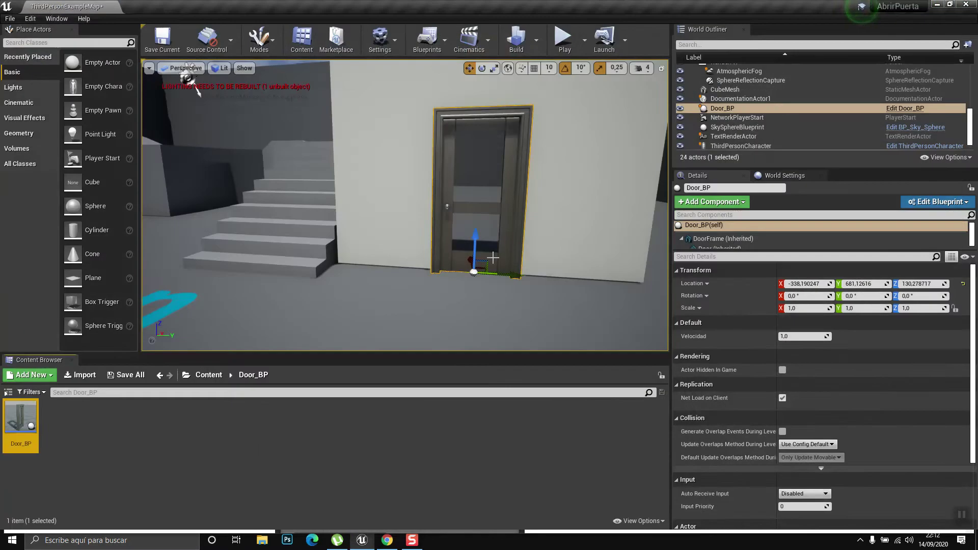
click(784, 336)
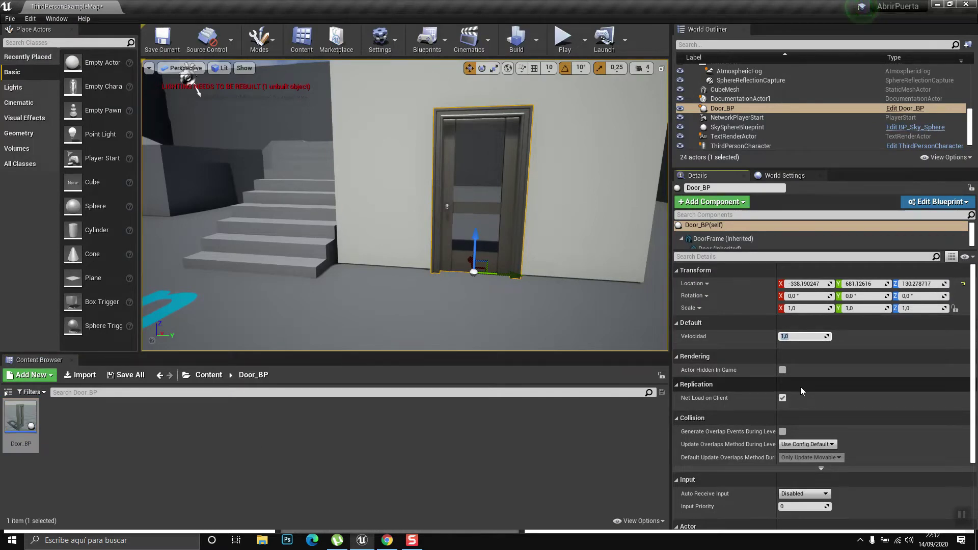
text(2)
- Play the level, walk toward the door, and trigger it to swing open at Velocidad 2.0
click(562, 38)
click(444, 181)
key(w)
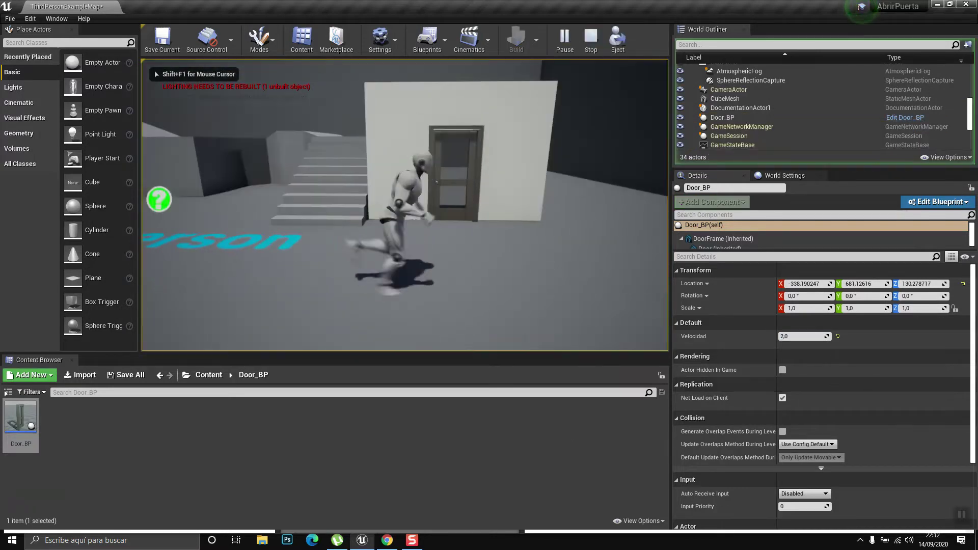
key(e)
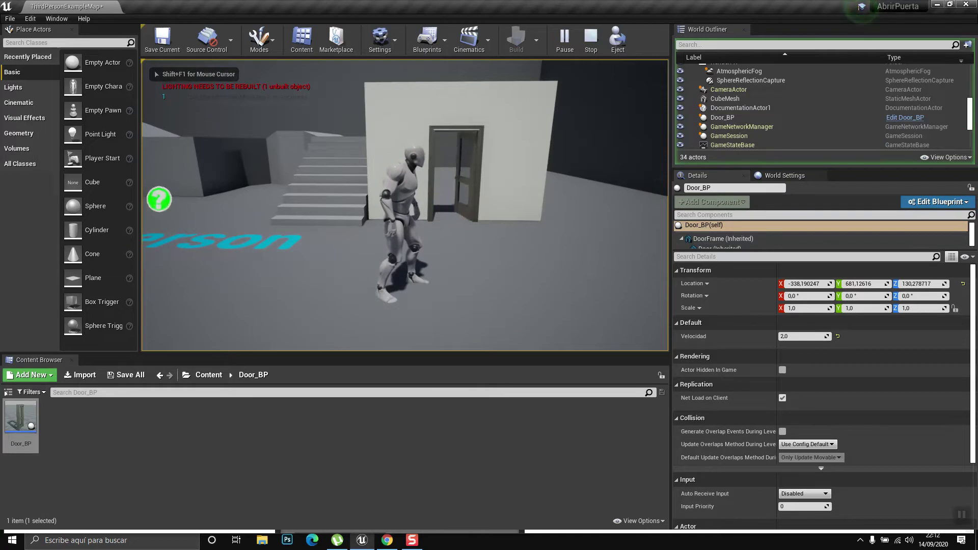
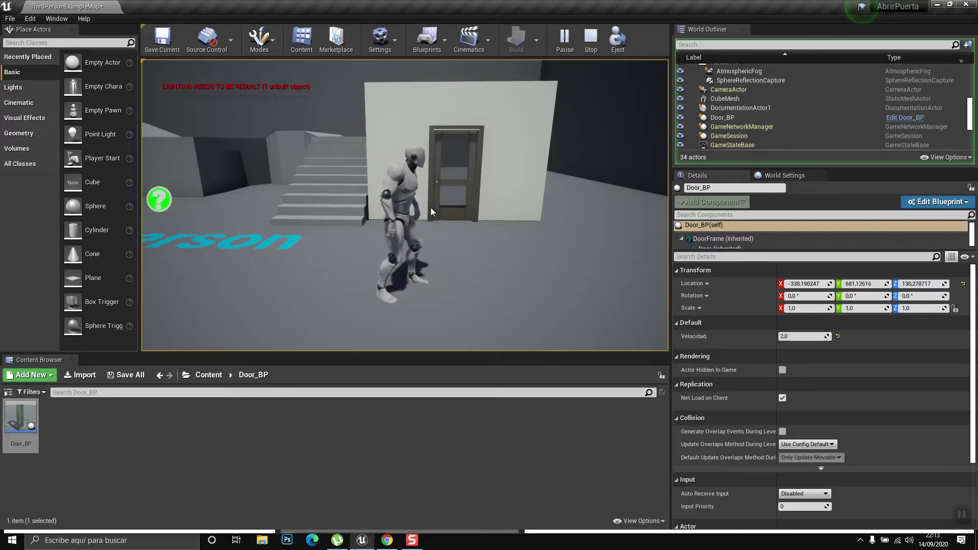
- Stop the running session, set the Door_BP door's Velocidad to 0.5, and play the level
key(Escape)
click(449, 190)
text(0,5)
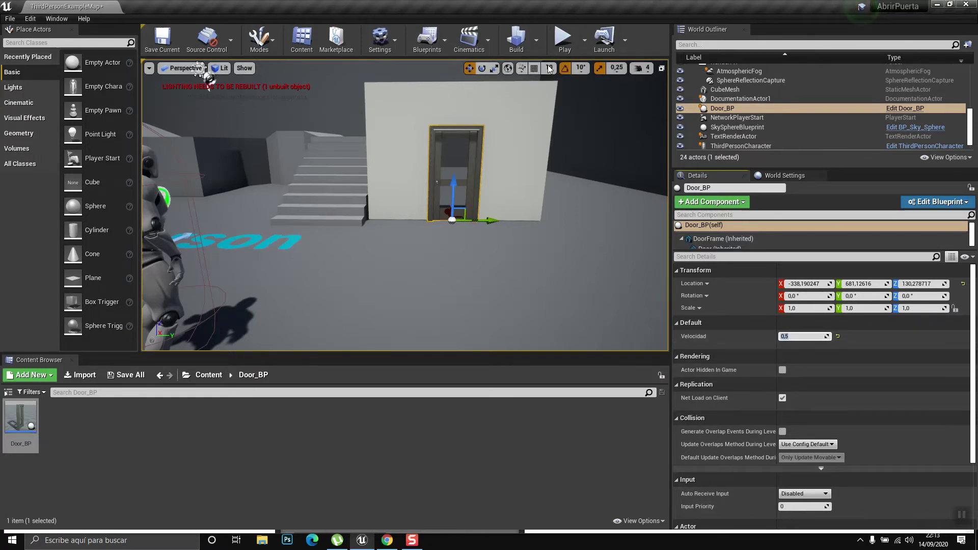
click(563, 38)
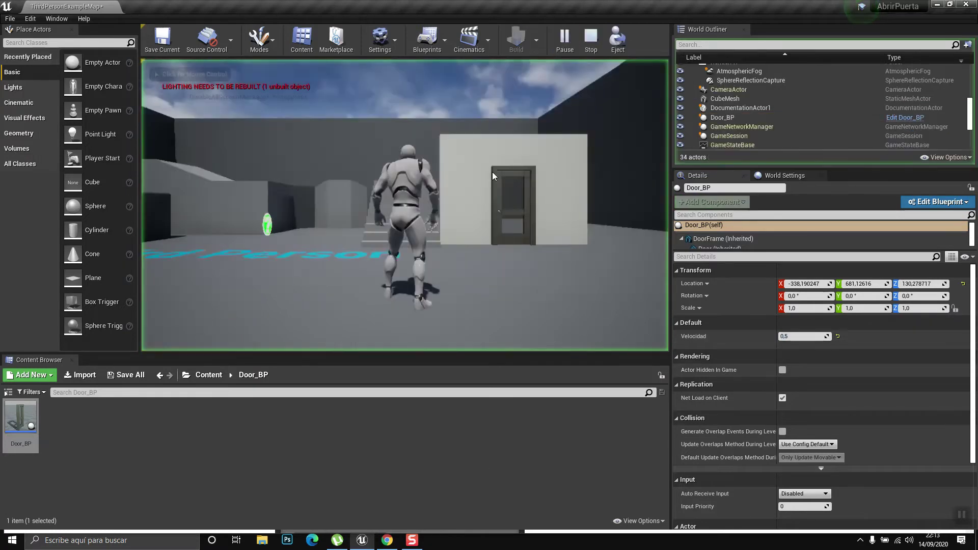
- Open and close the door with E in the test game, then stop play and select Door_BP
key(e)
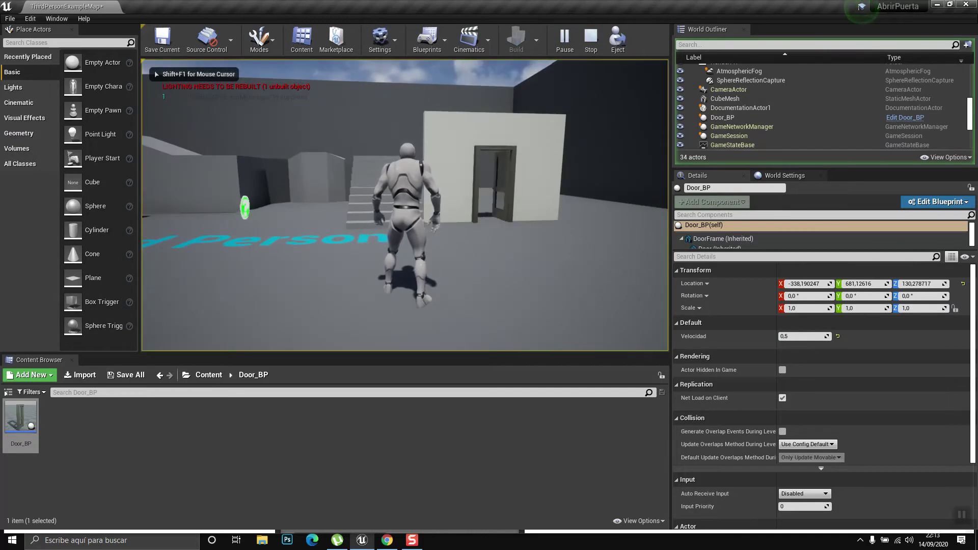
key(e)
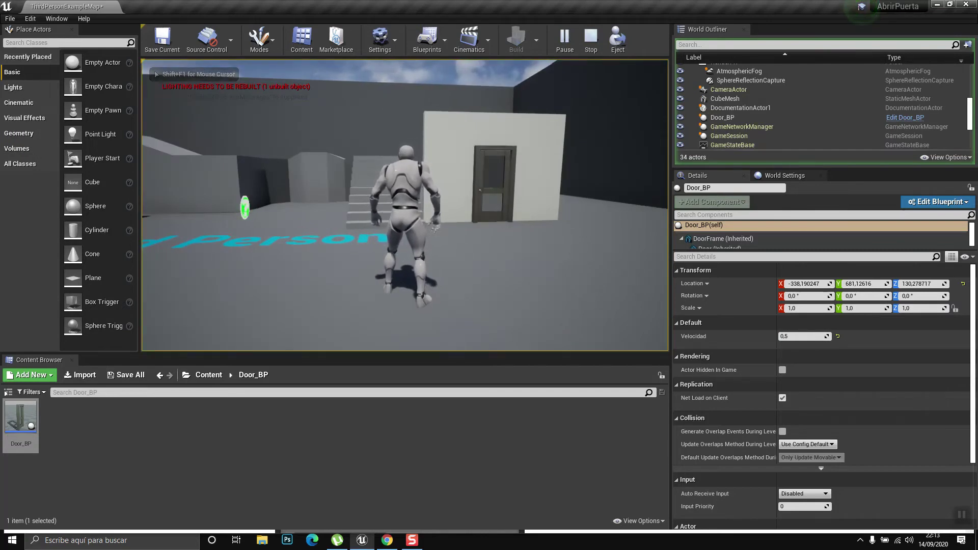
key(Escape)
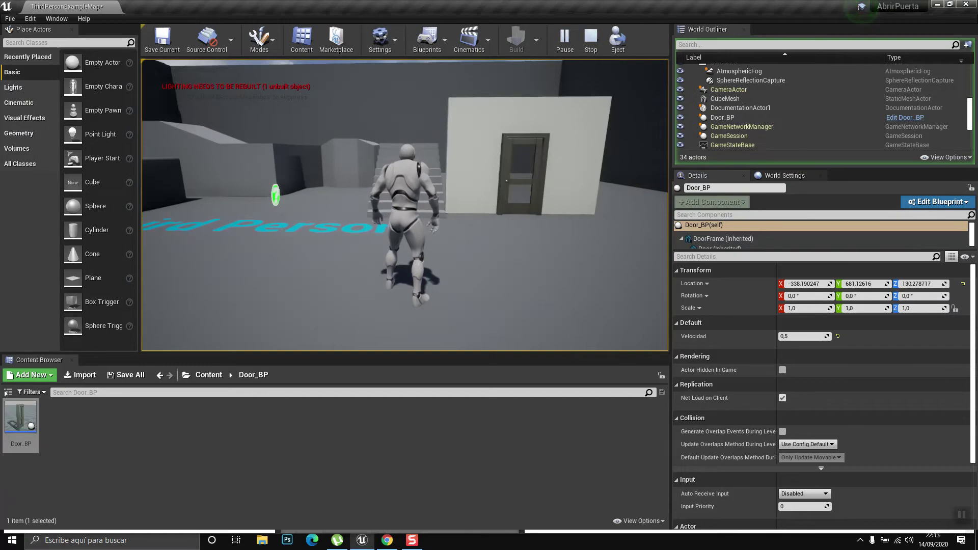
click(722, 108)
- Reselect Door_BP to confirm Velocidad reads 0,5, and pull the viewport back for a wider view
click(804, 337)
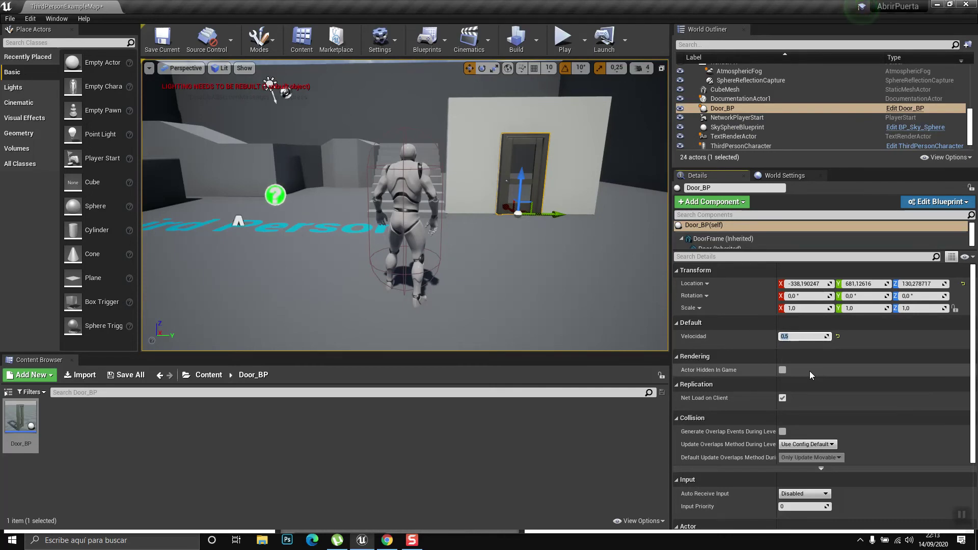
mouse_move(407, 203)
mouse_down()
mouse_move(398, 265)
mouse_move(318, 270)
mouse_up()
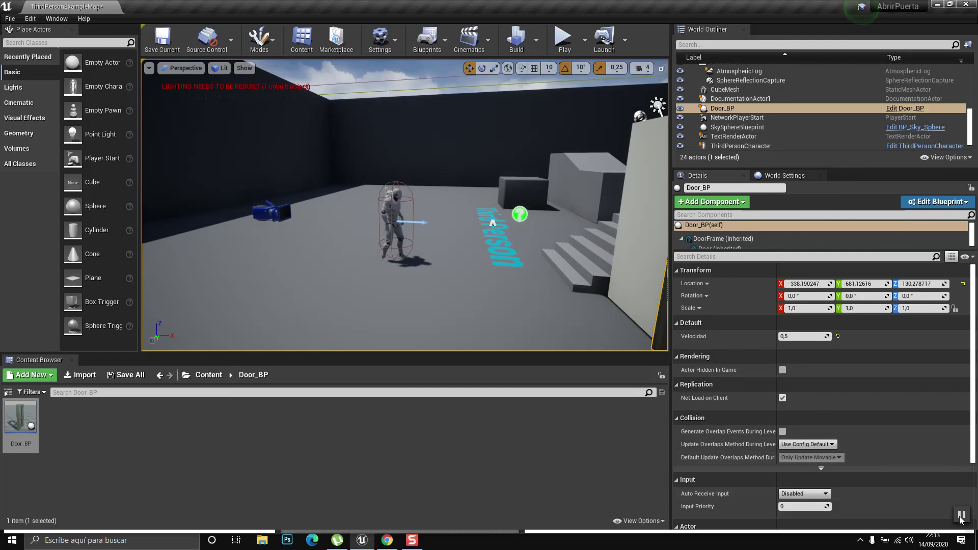